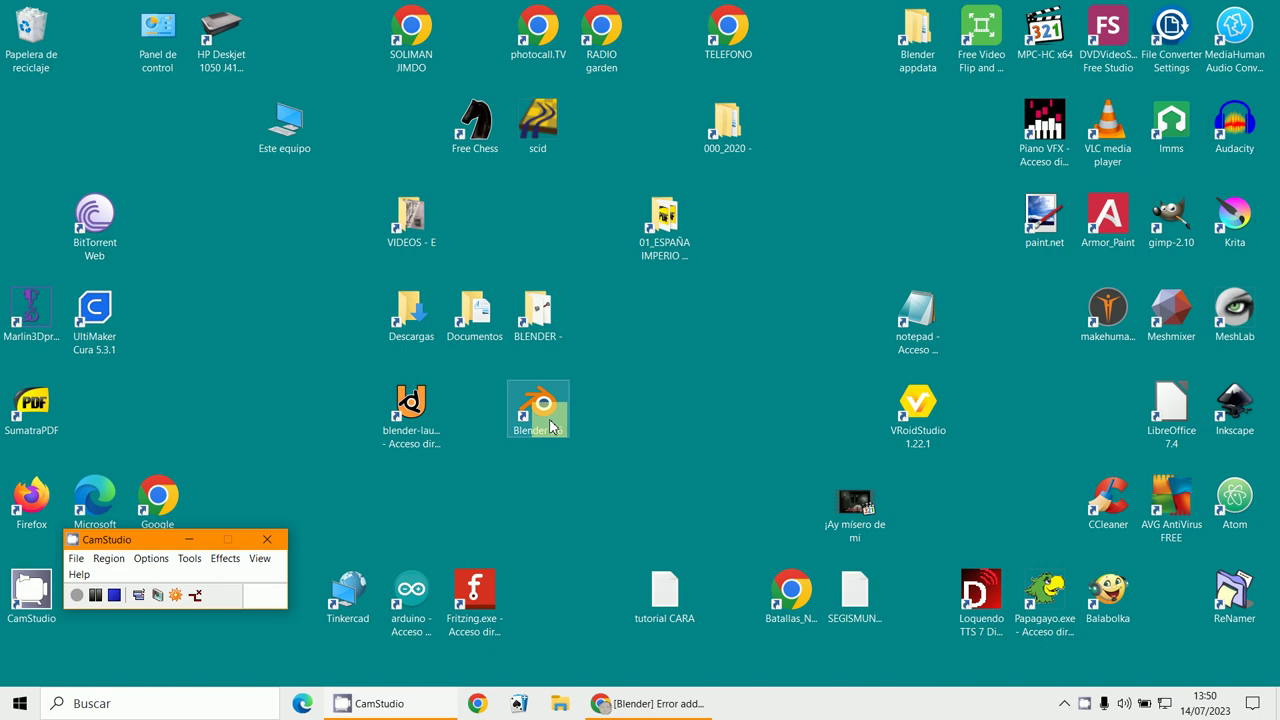
Step: Open the scripts folder under Archivos de programa, Blender Foundation, Blender 3.6, 3.6 on drive C
double_click(411, 216)
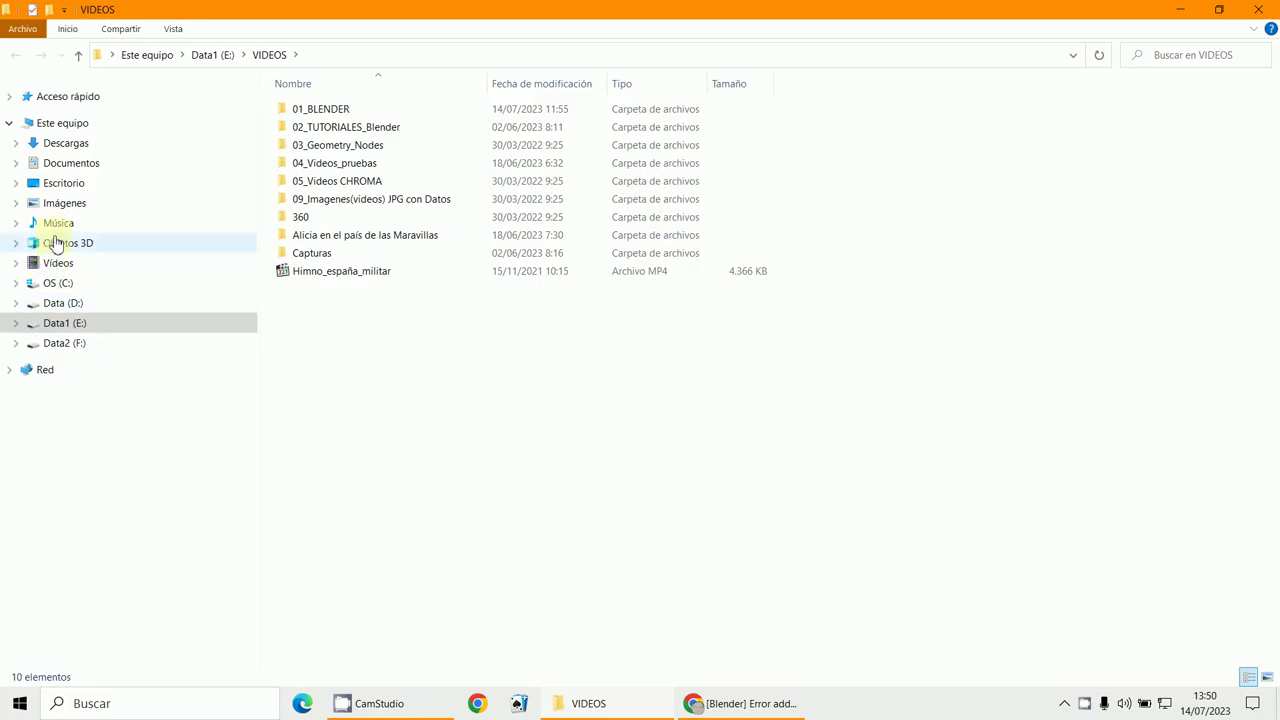
left_click(57, 284)
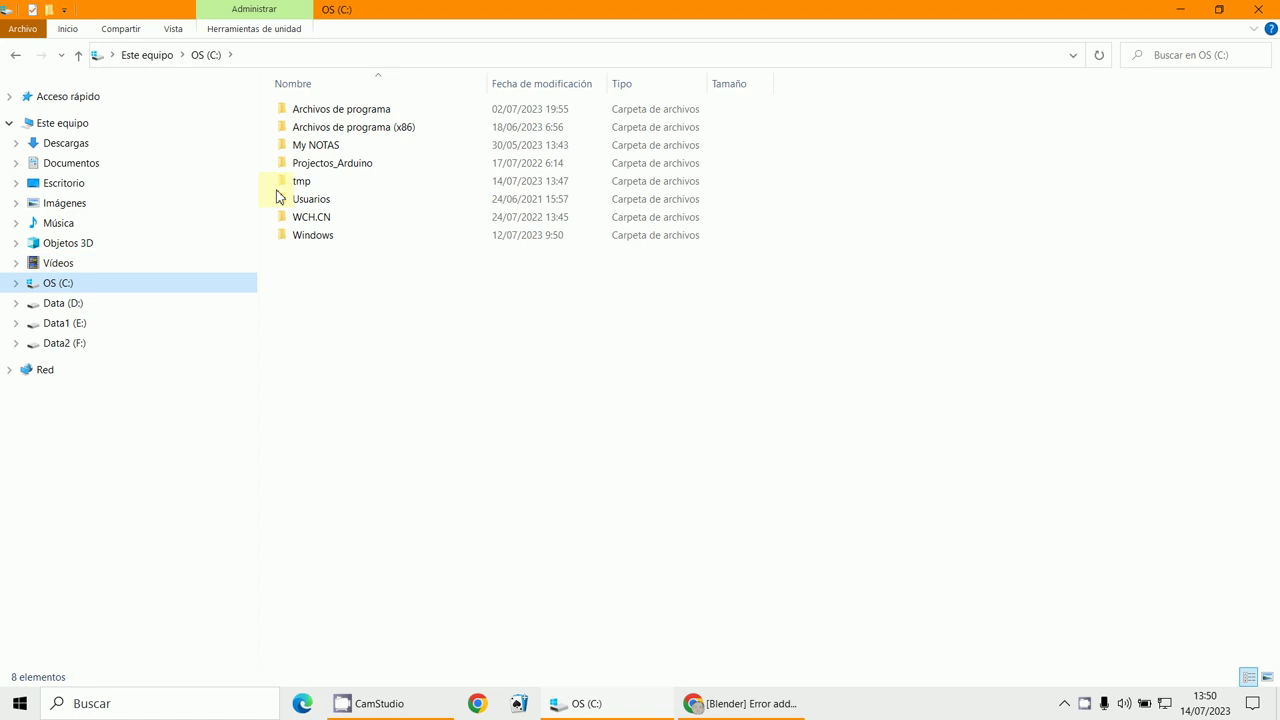
double_click(308, 110)
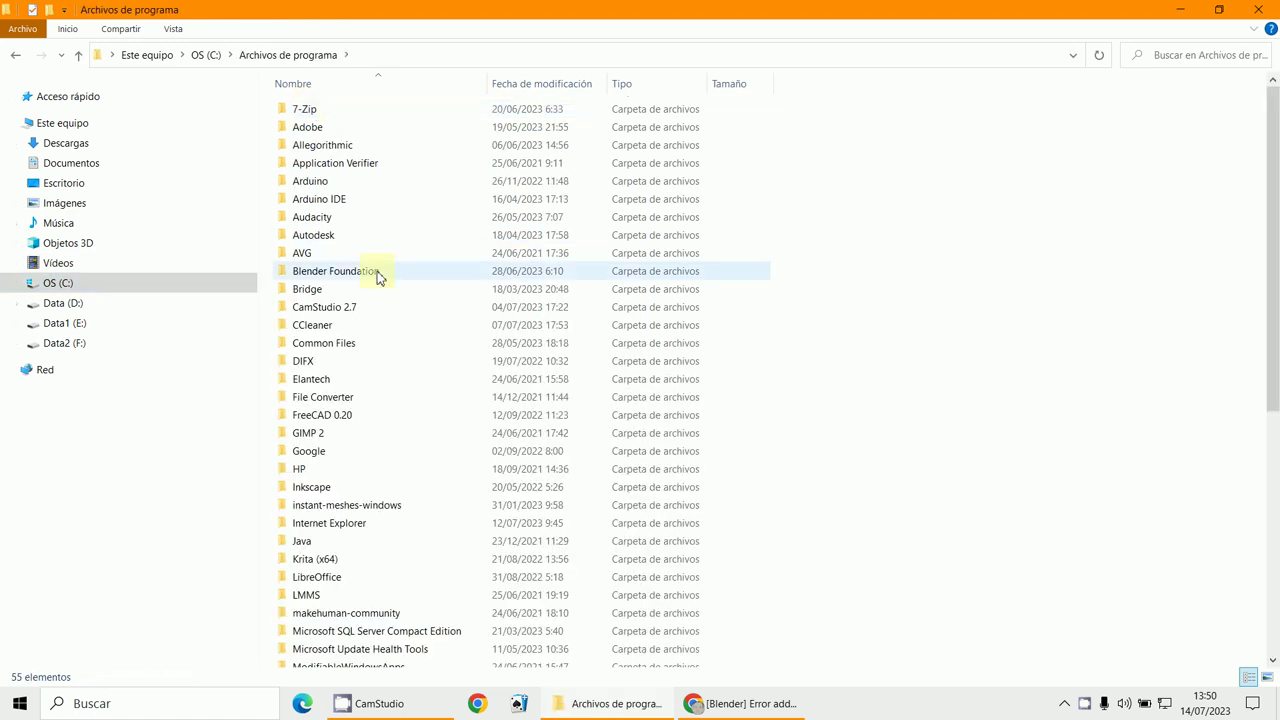
double_click(322, 277)
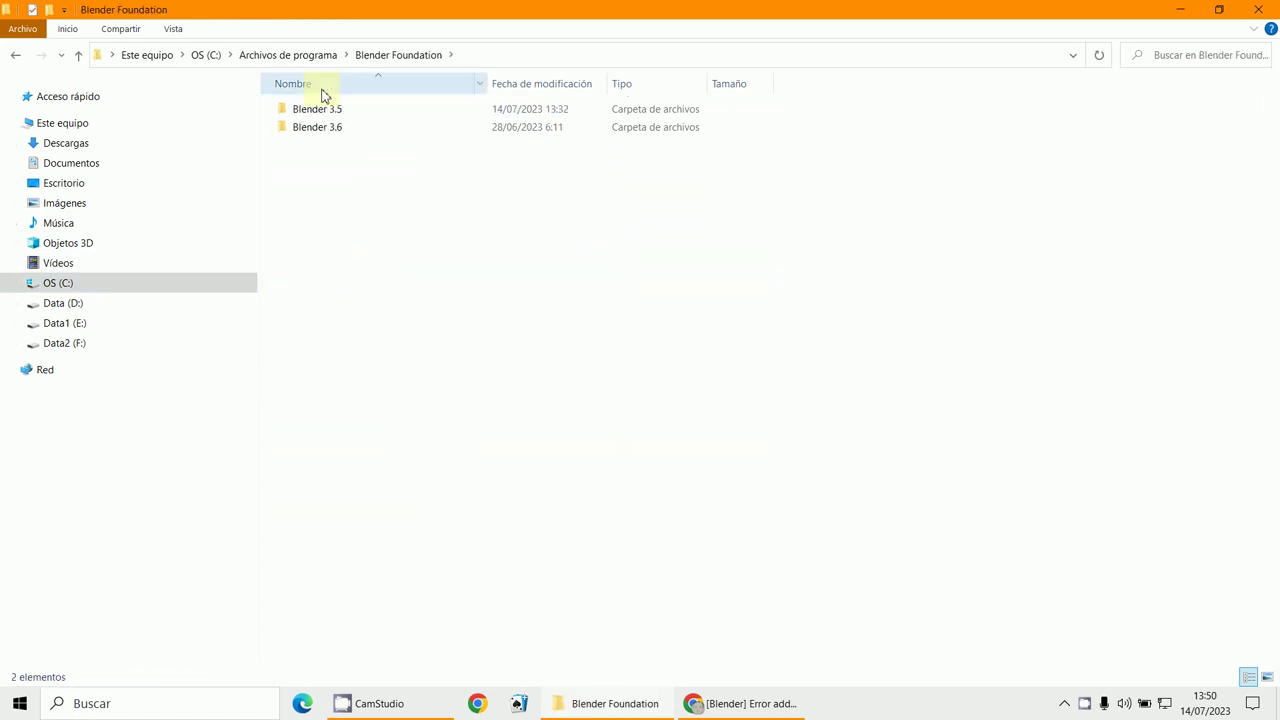
left_click(313, 137)
double_click(313, 130)
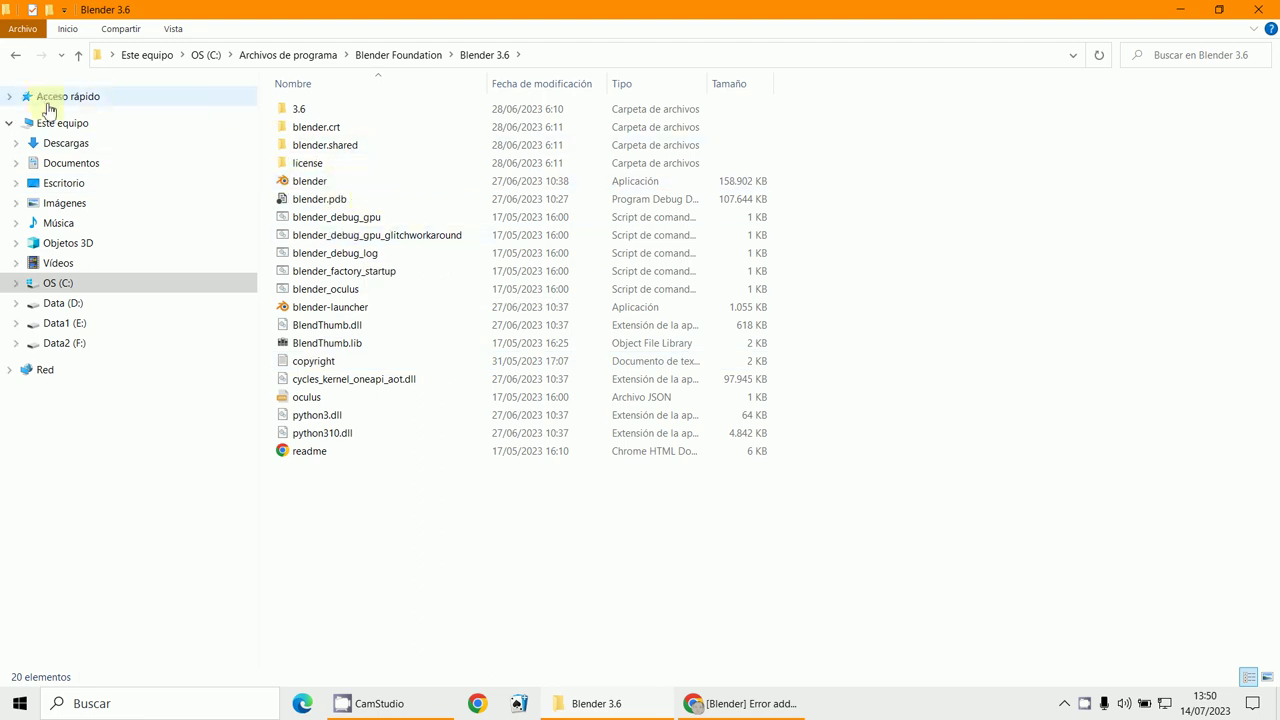
left_click(15, 58)
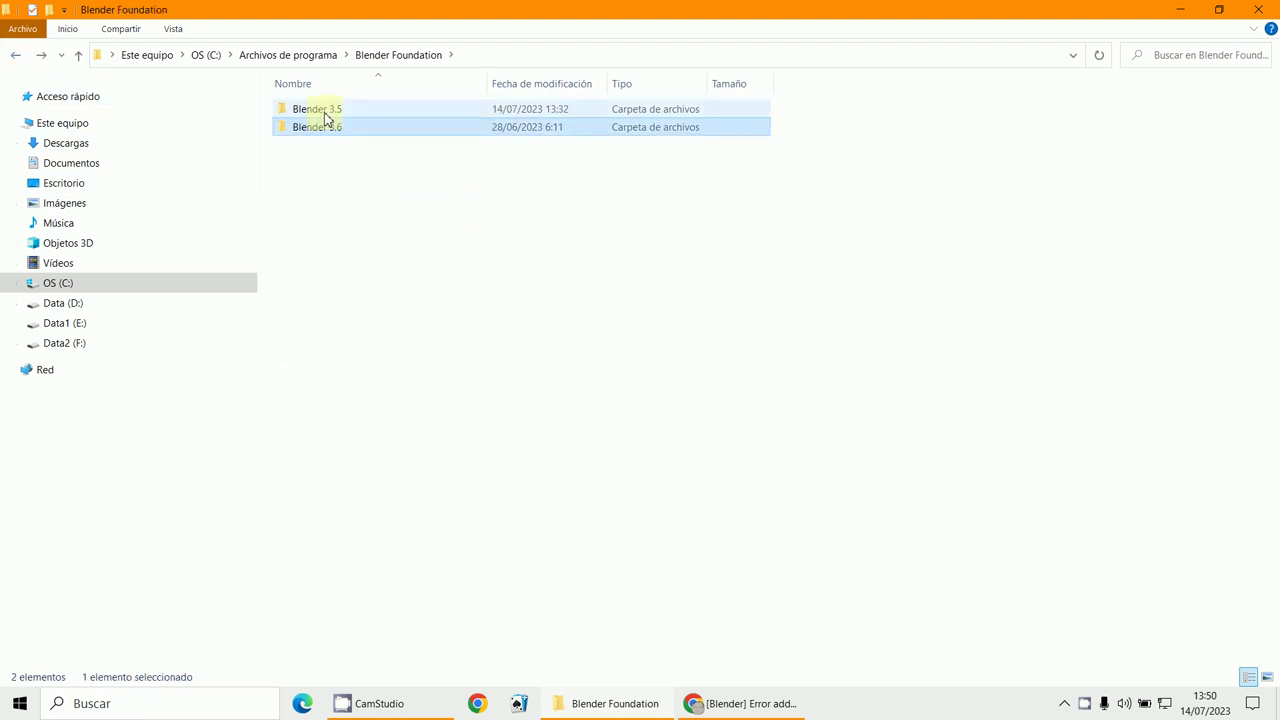
double_click(310, 138)
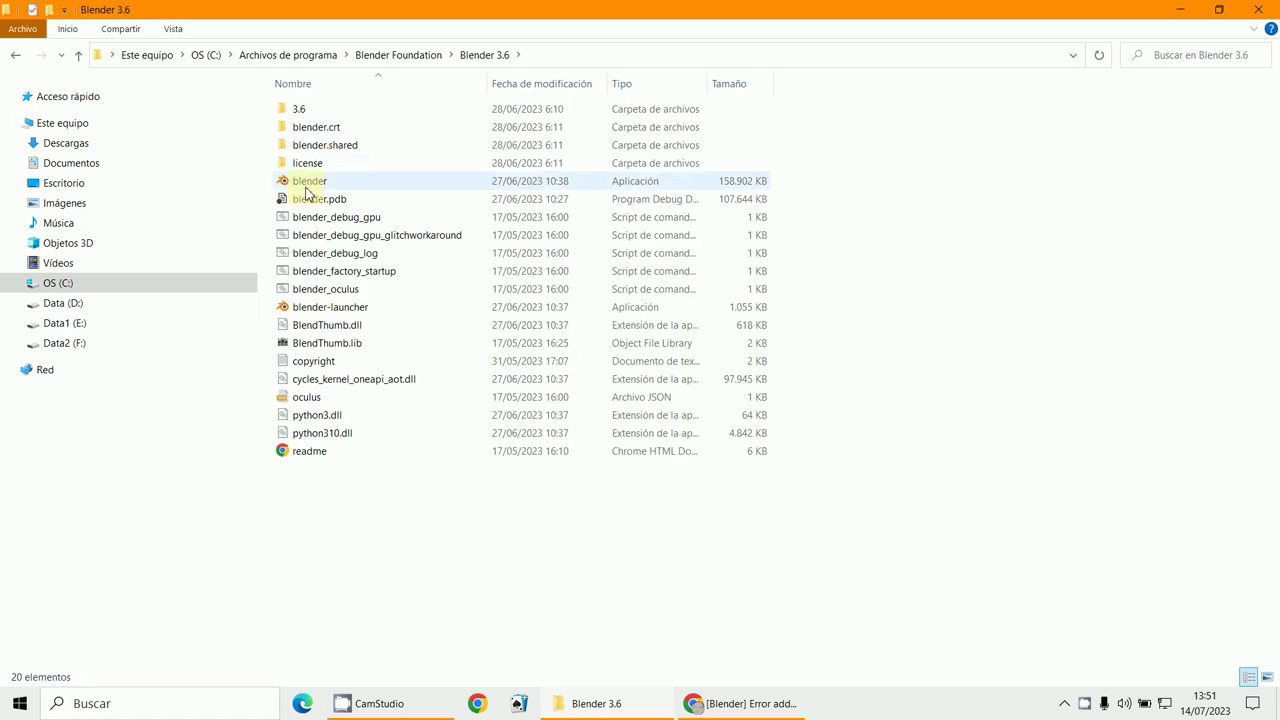
double_click(297, 112)
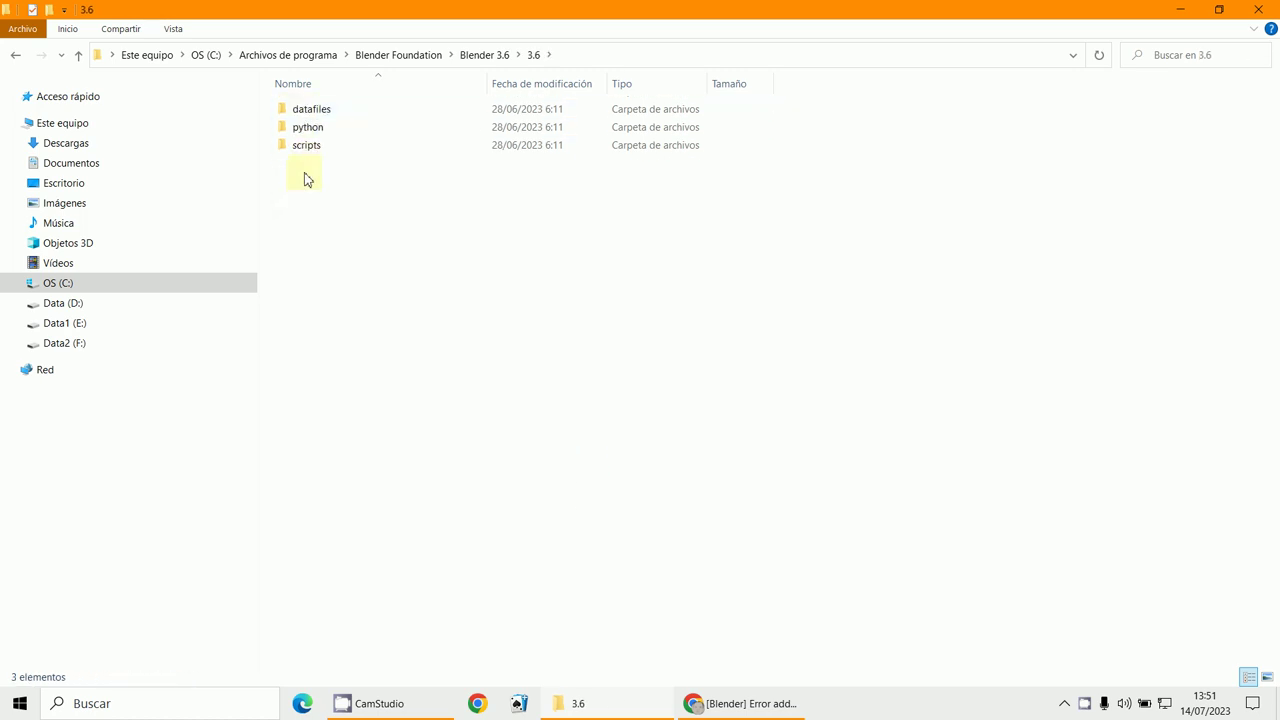
double_click(303, 147)
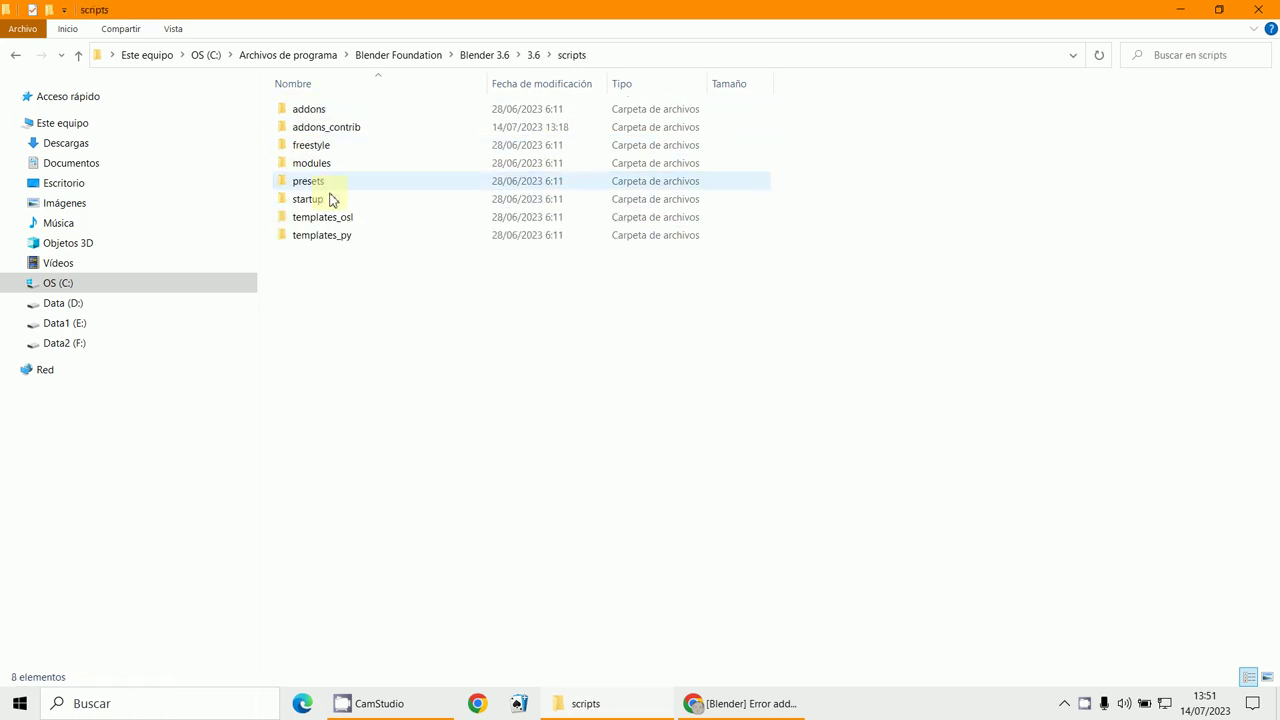
Step: Examine the contents of the addons and addons_contrib folders, returning to the scripts folder
double_click(308, 111)
scroll(366, 309, "down", 5)
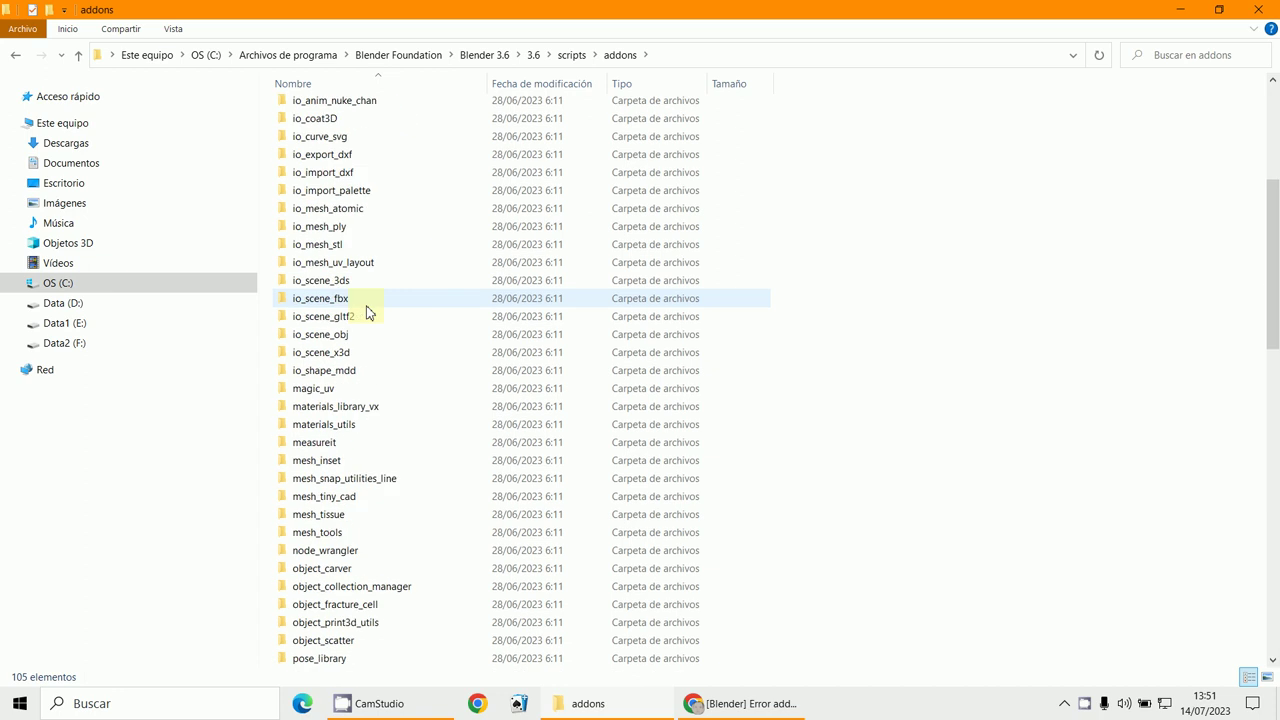
scroll(366, 309, "up", 6)
left_click(571, 55)
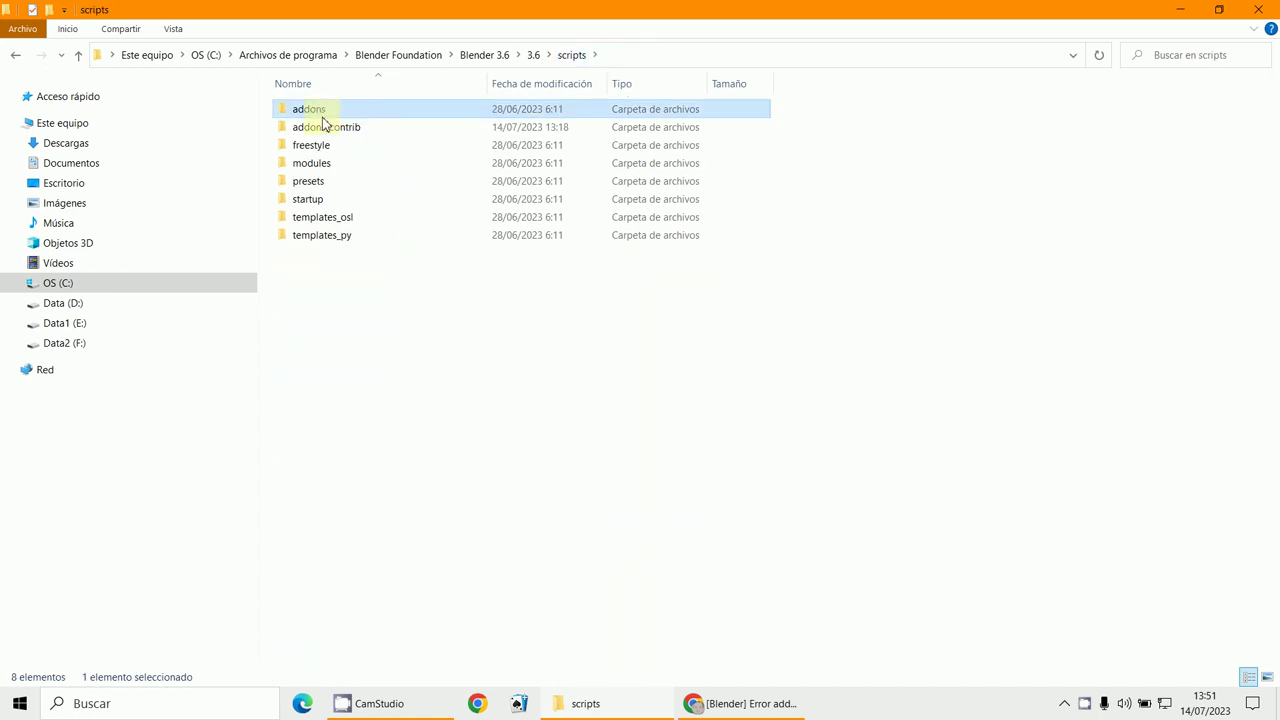
double_click(314, 126)
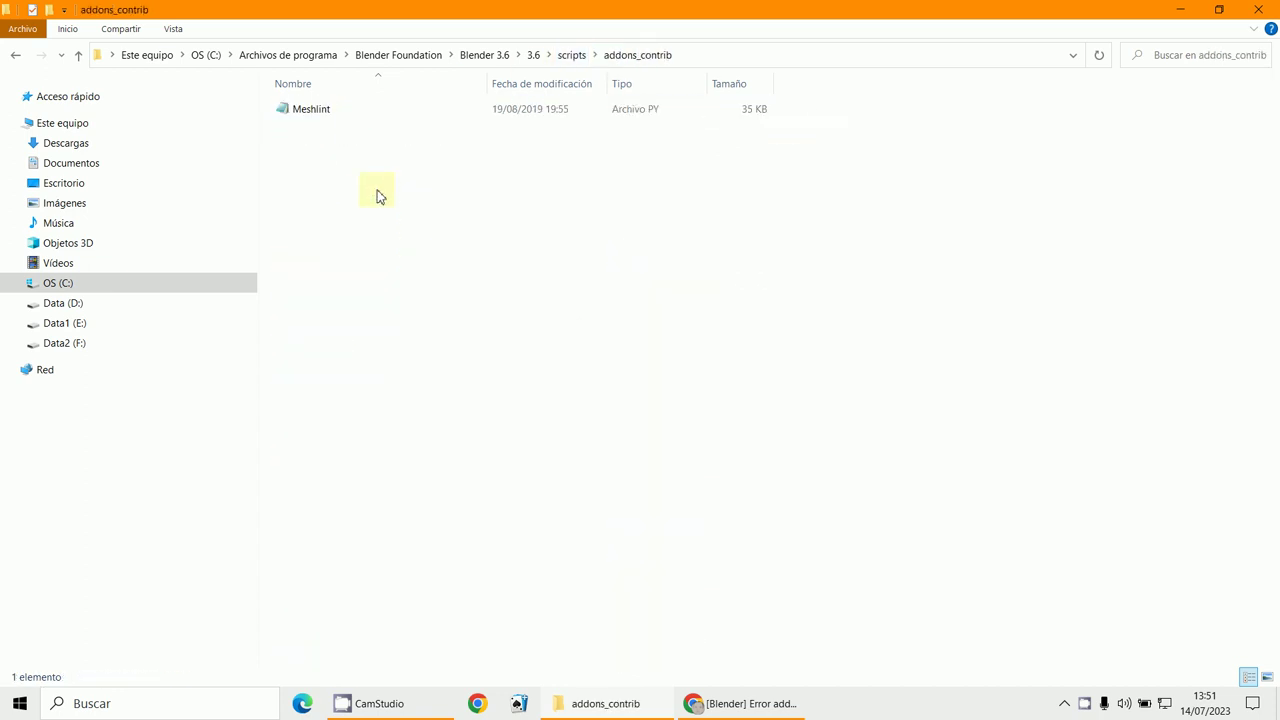
left_click(572, 56)
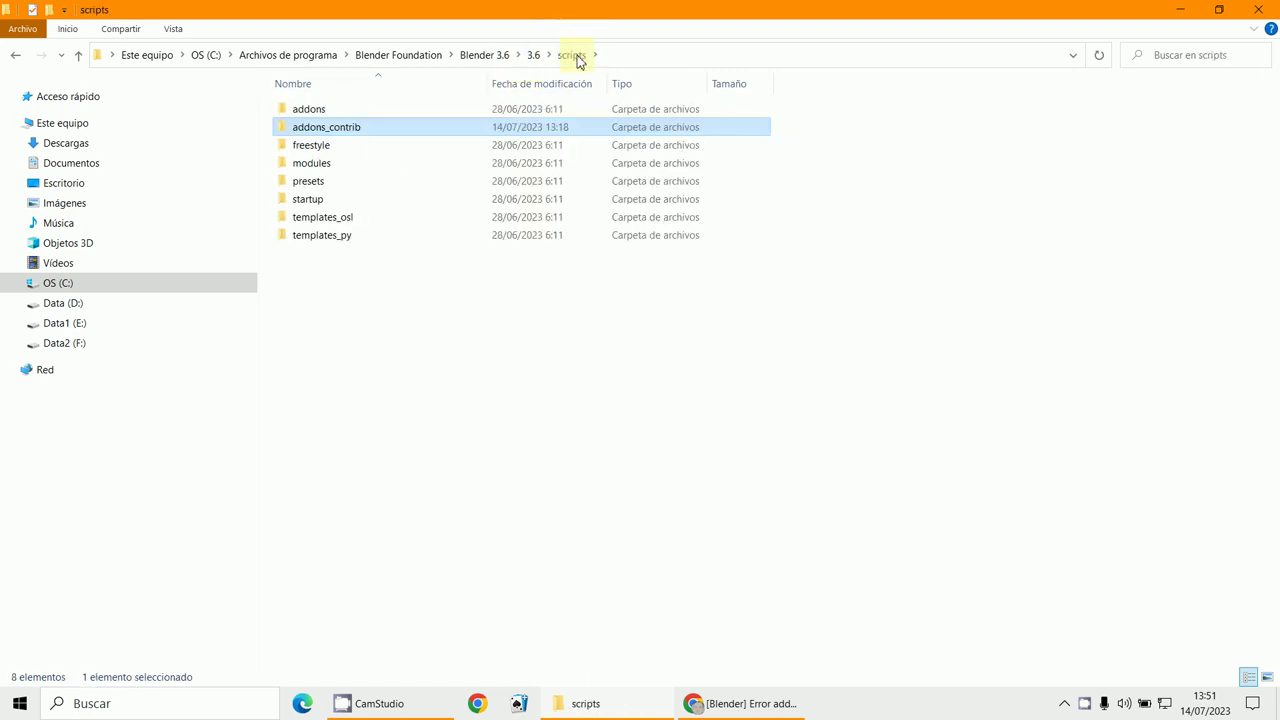
Step: Delete the Meshlint script from the addons_contrib folder and go back to the scripts folder
double_click(348, 128)
right_click(316, 114)
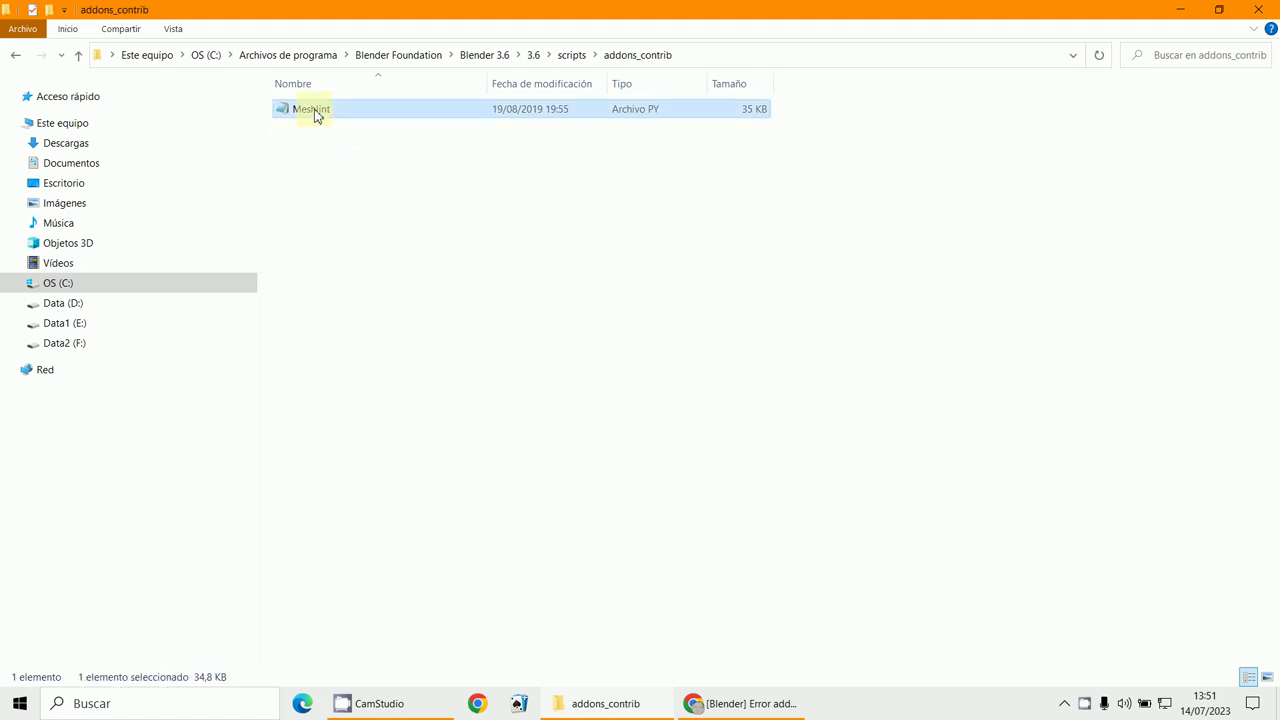
left_click(360, 401)
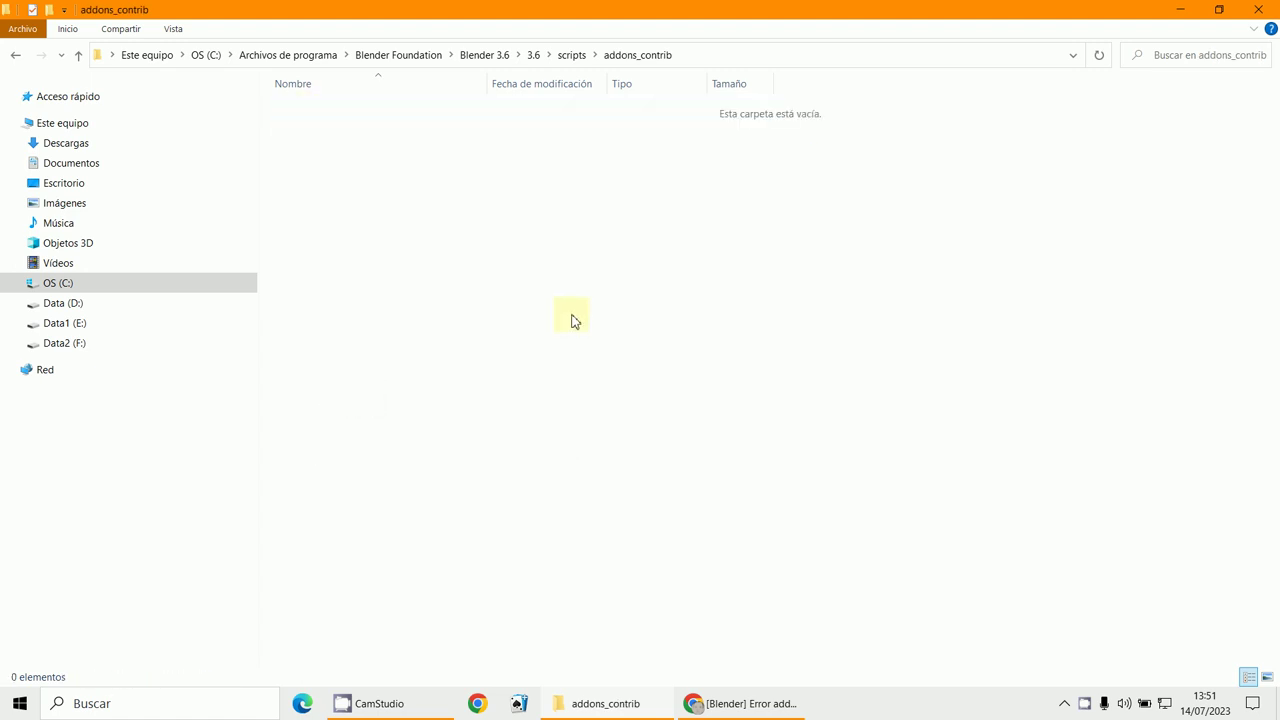
left_click(562, 58)
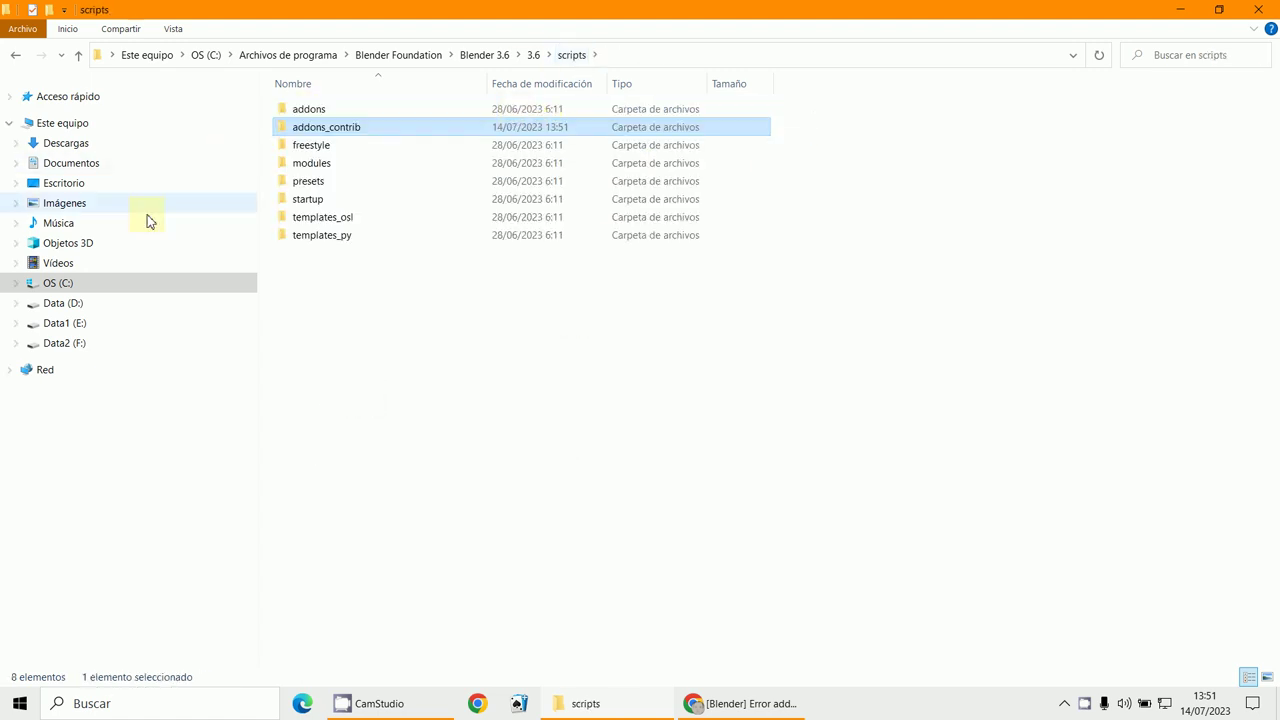
Step: Open the __init__ script from the meshlint folder inside the meshlint_2.80 archive in Descargas
left_click(78, 303)
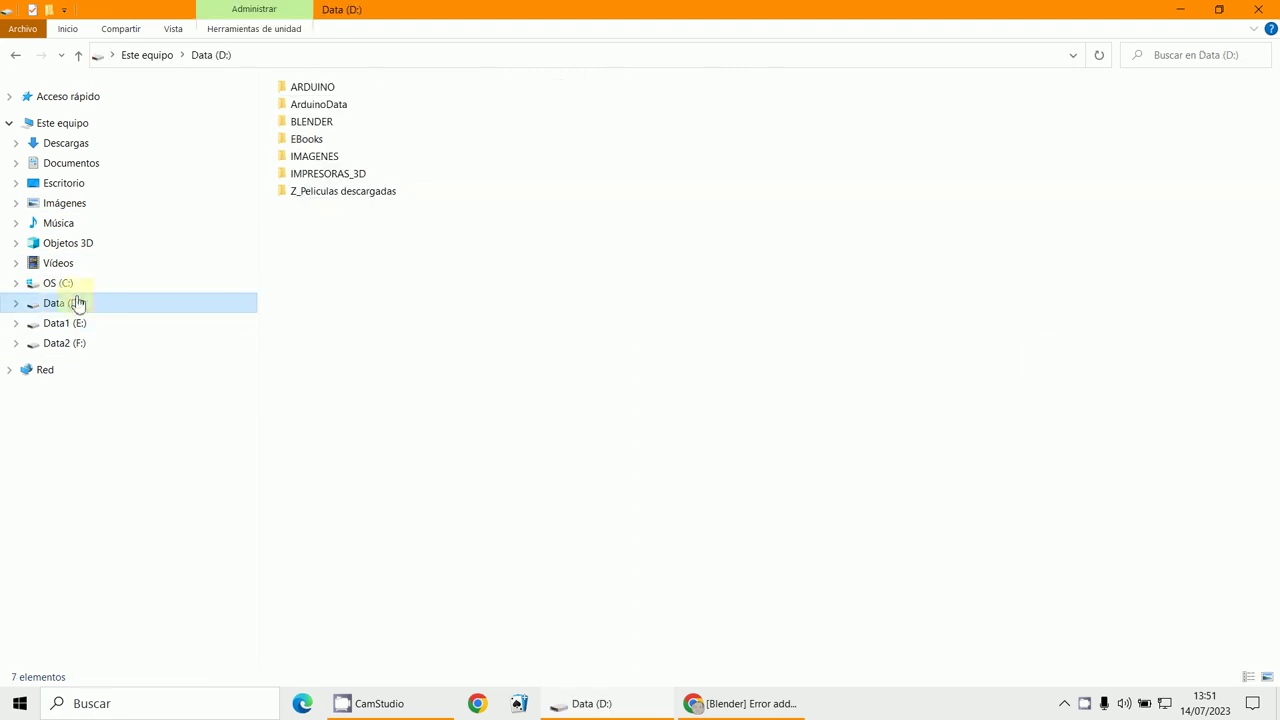
left_click(580, 703)
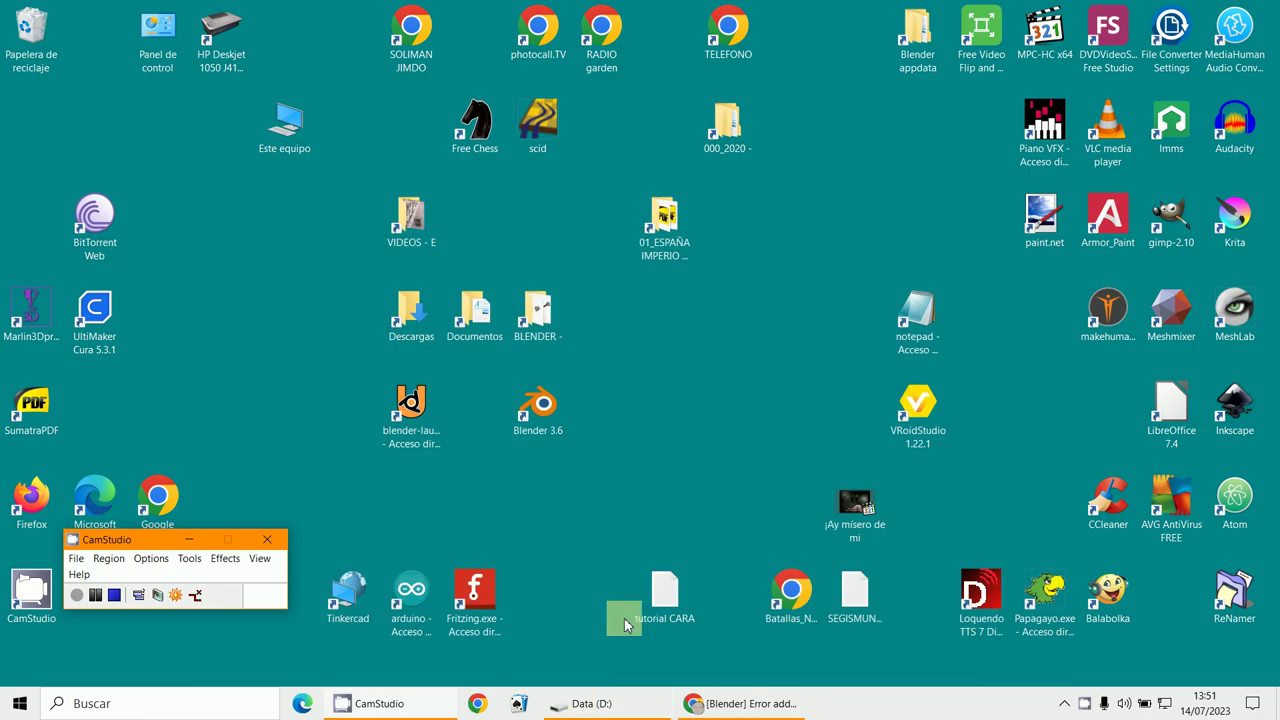
double_click(417, 304)
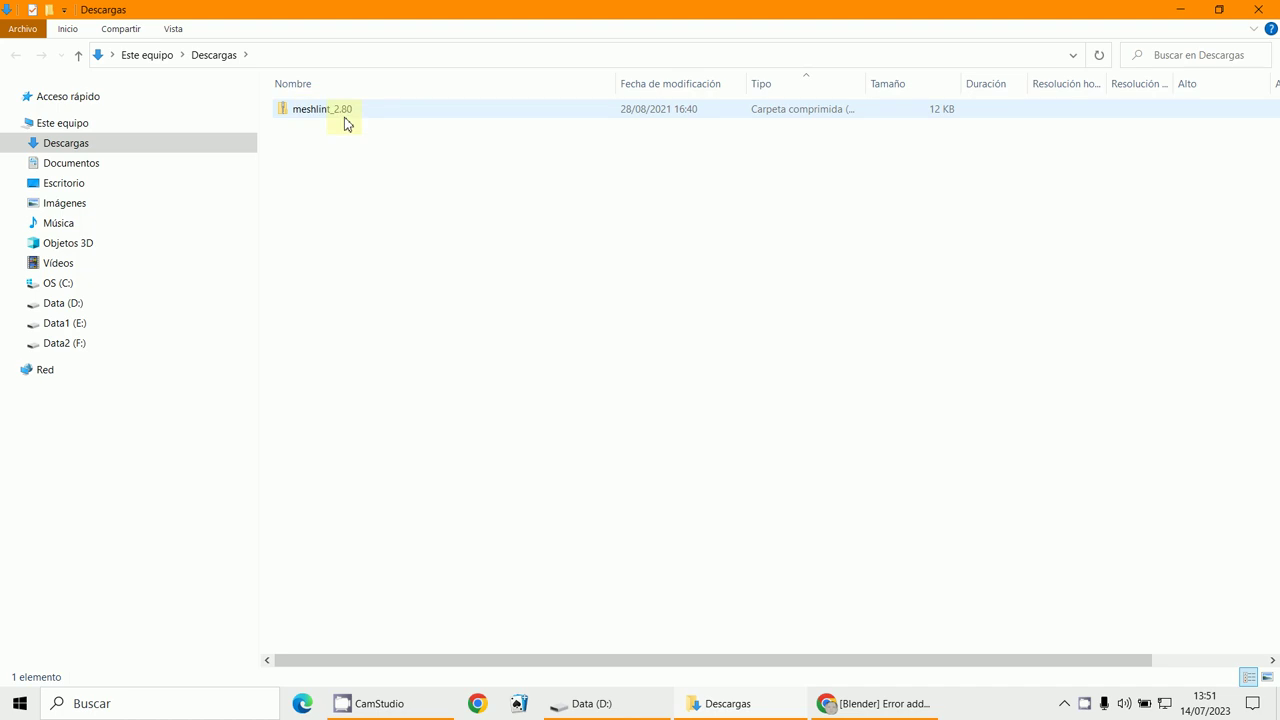
double_click(297, 120)
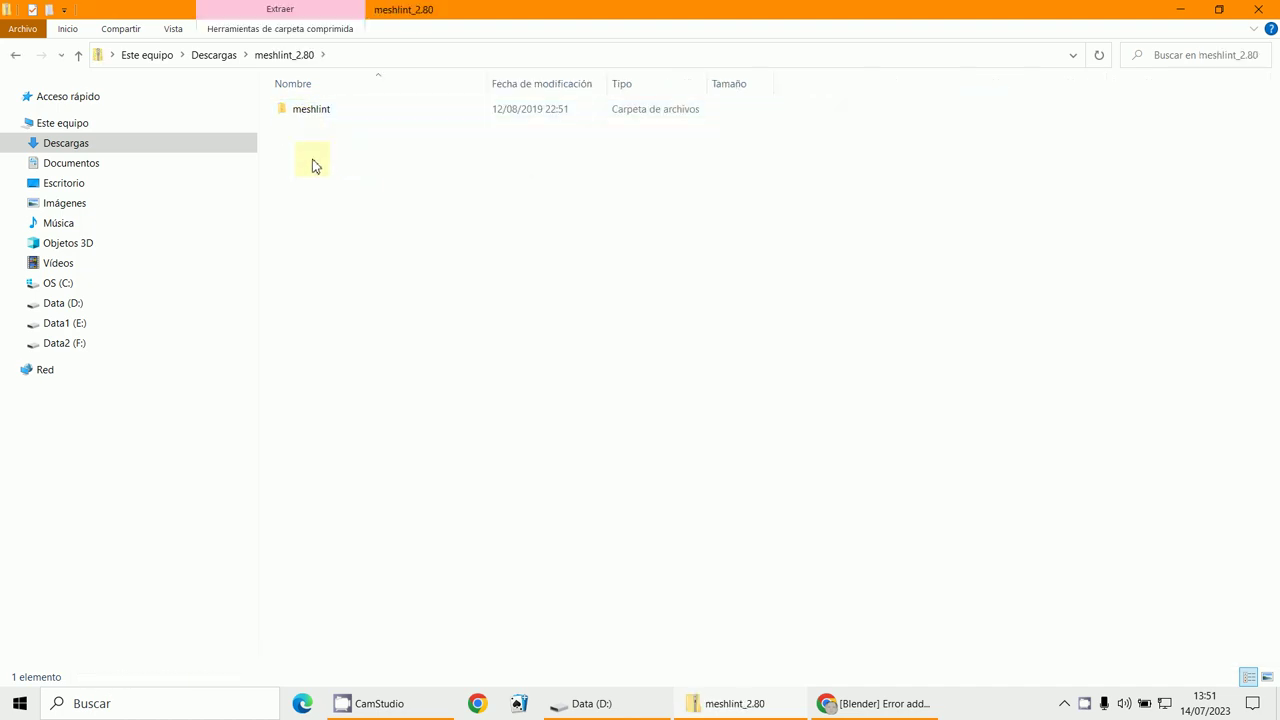
double_click(304, 120)
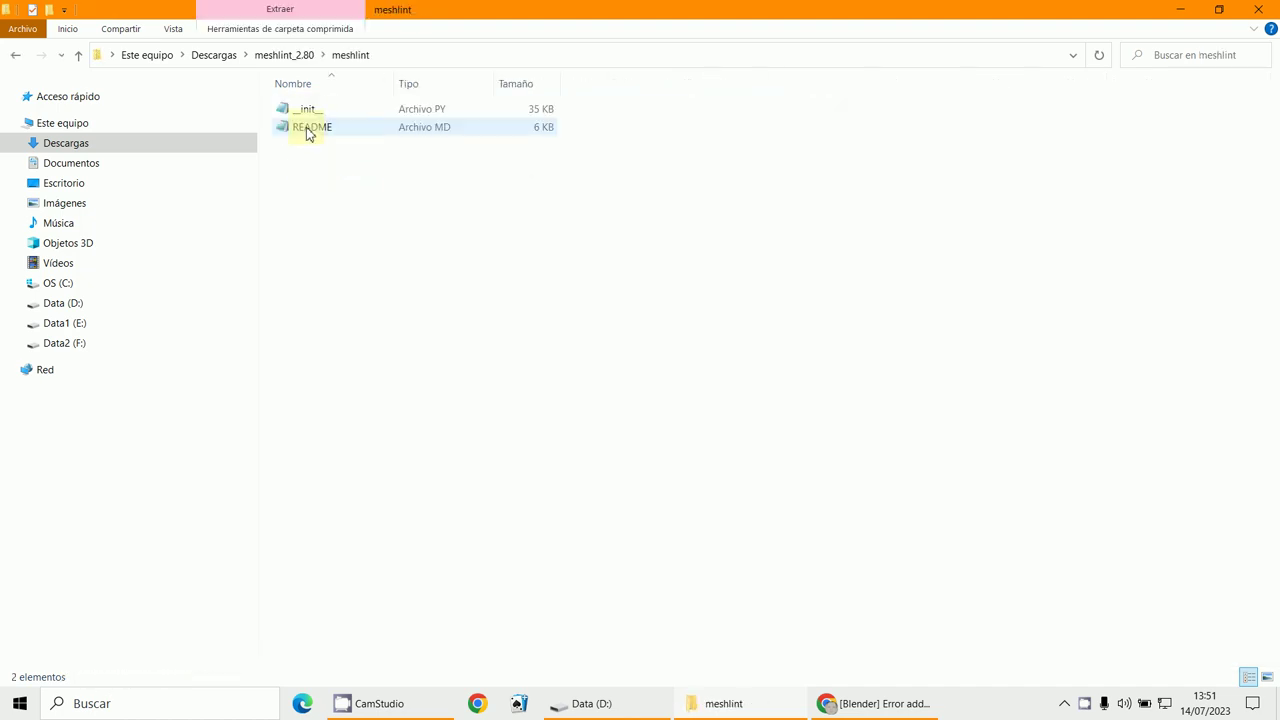
double_click(307, 110)
Step: Examine the author, Blender version and download links in the __init__ script, and close the file
scroll(424, 344, "down", 4)
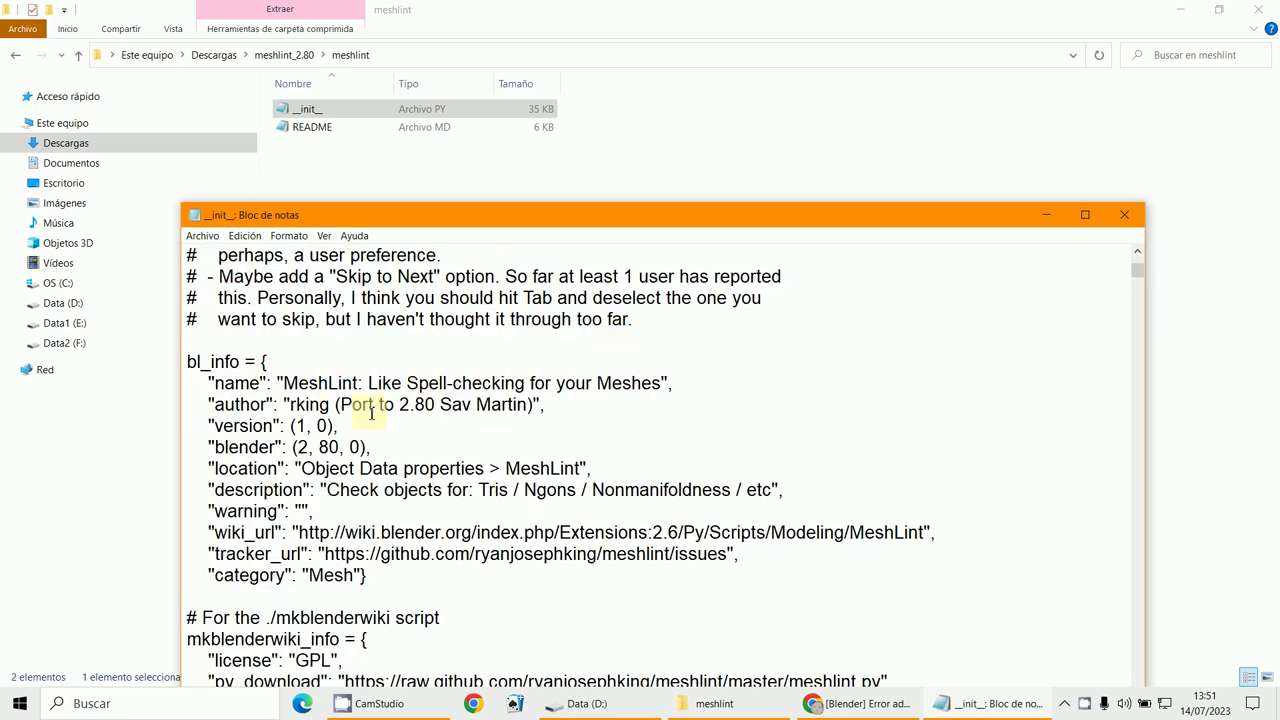
left_click_drag(440, 404, 501, 404)
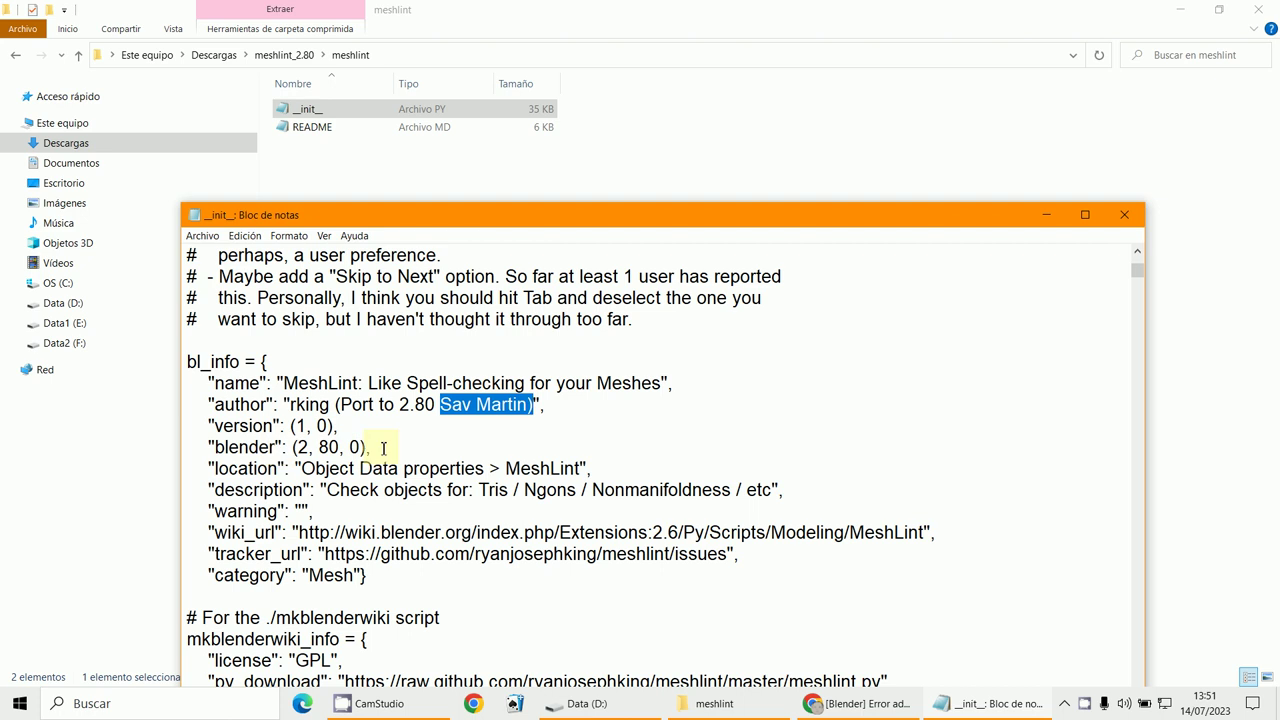
scroll(383, 448, "down", 2)
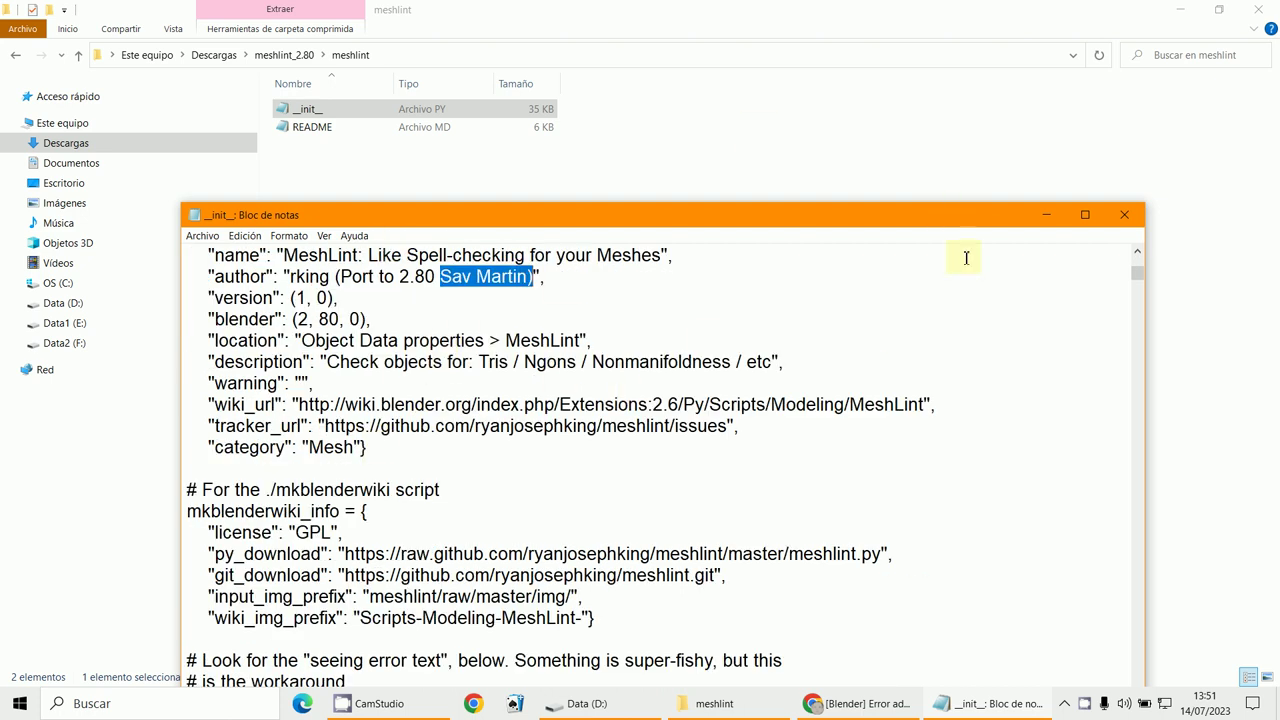
scroll(635, 445, "down", 5)
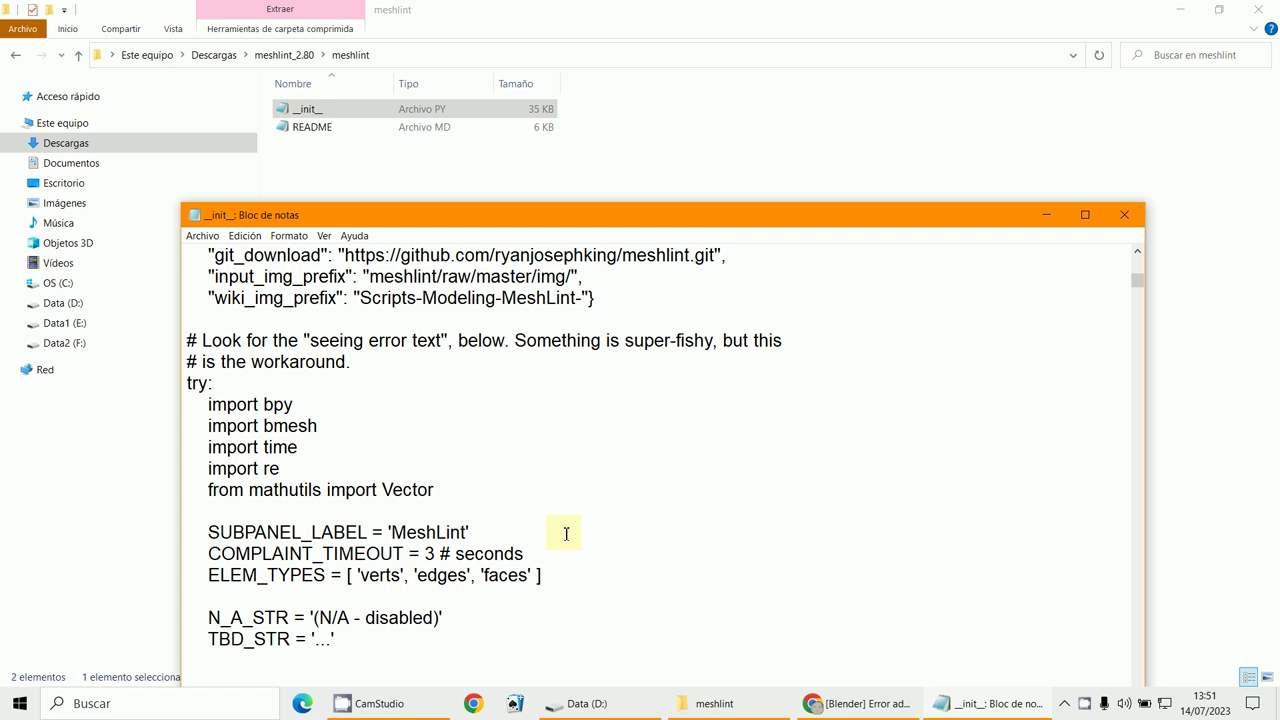
scroll(570, 525, "up", 3)
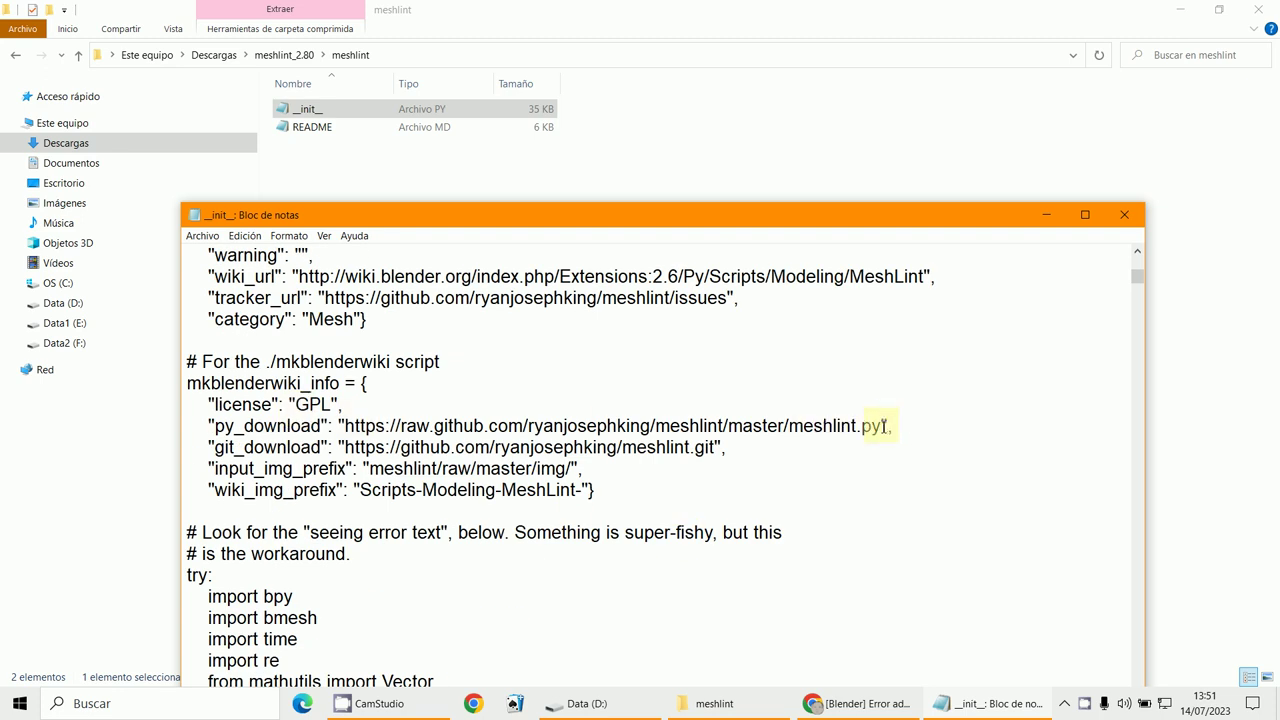
left_click_drag(526, 425, 765, 427)
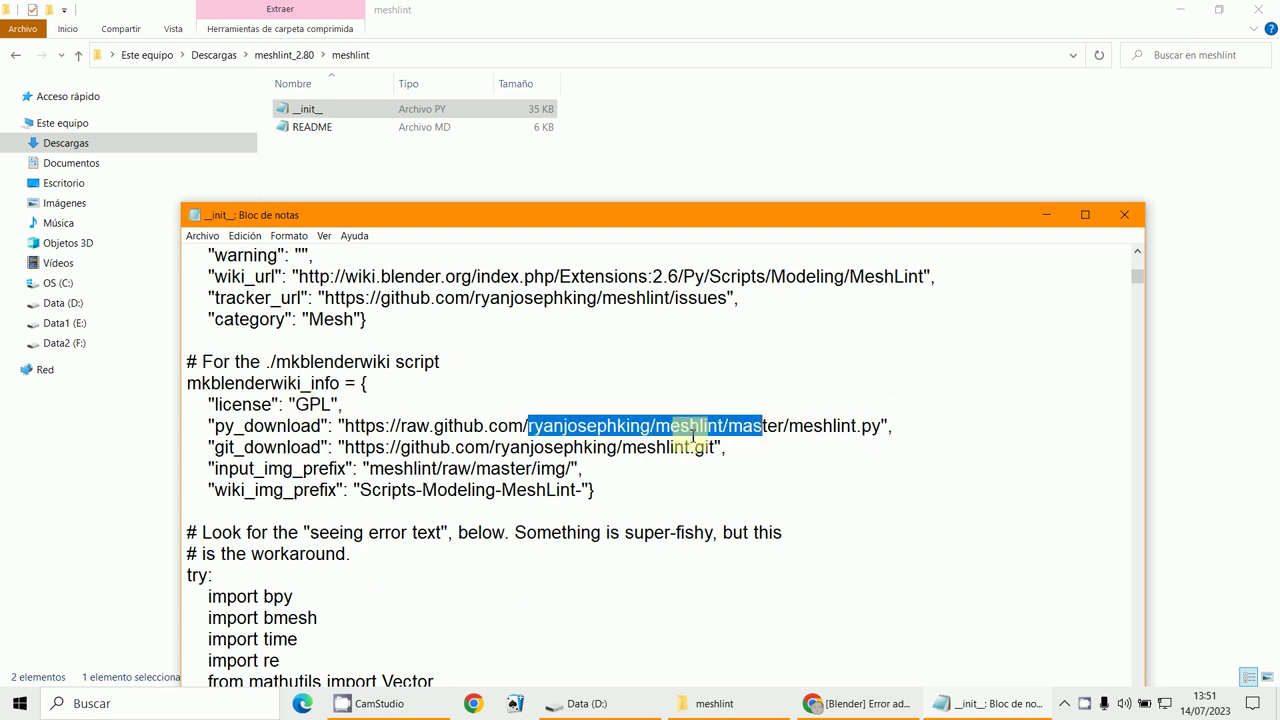
scroll(645, 546, "down", 5)
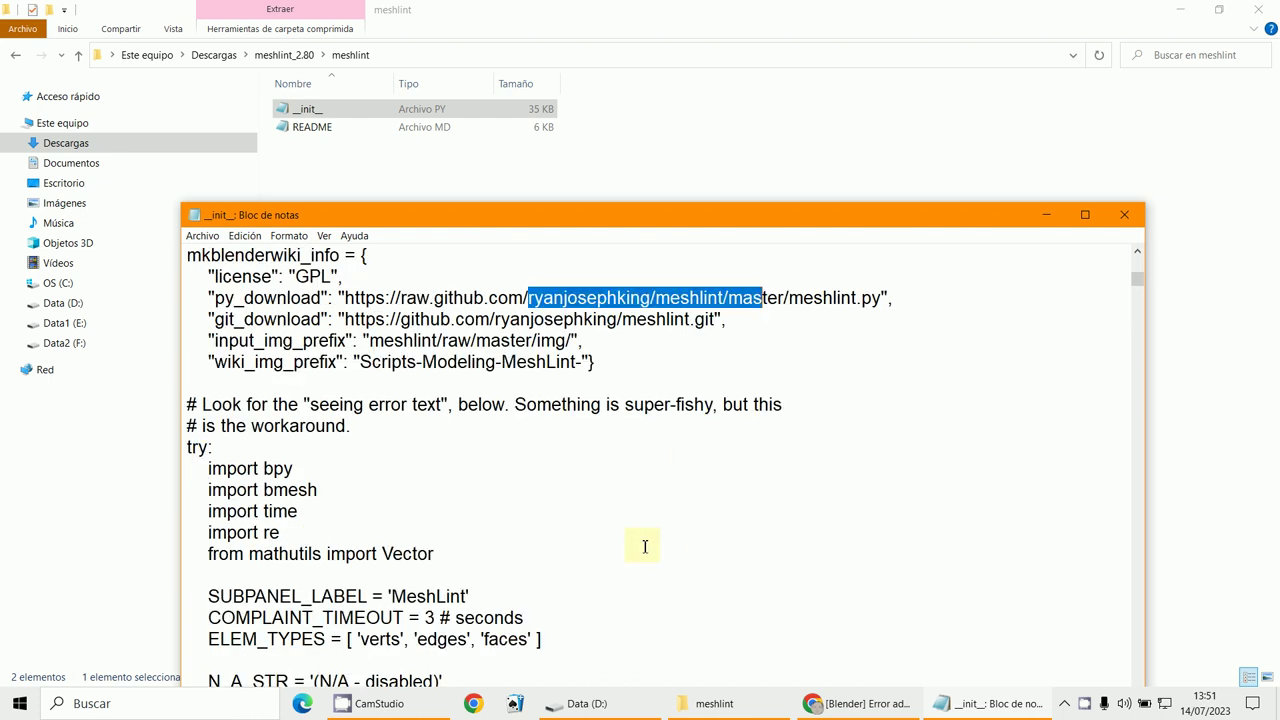
scroll(1016, 386, "up", 2)
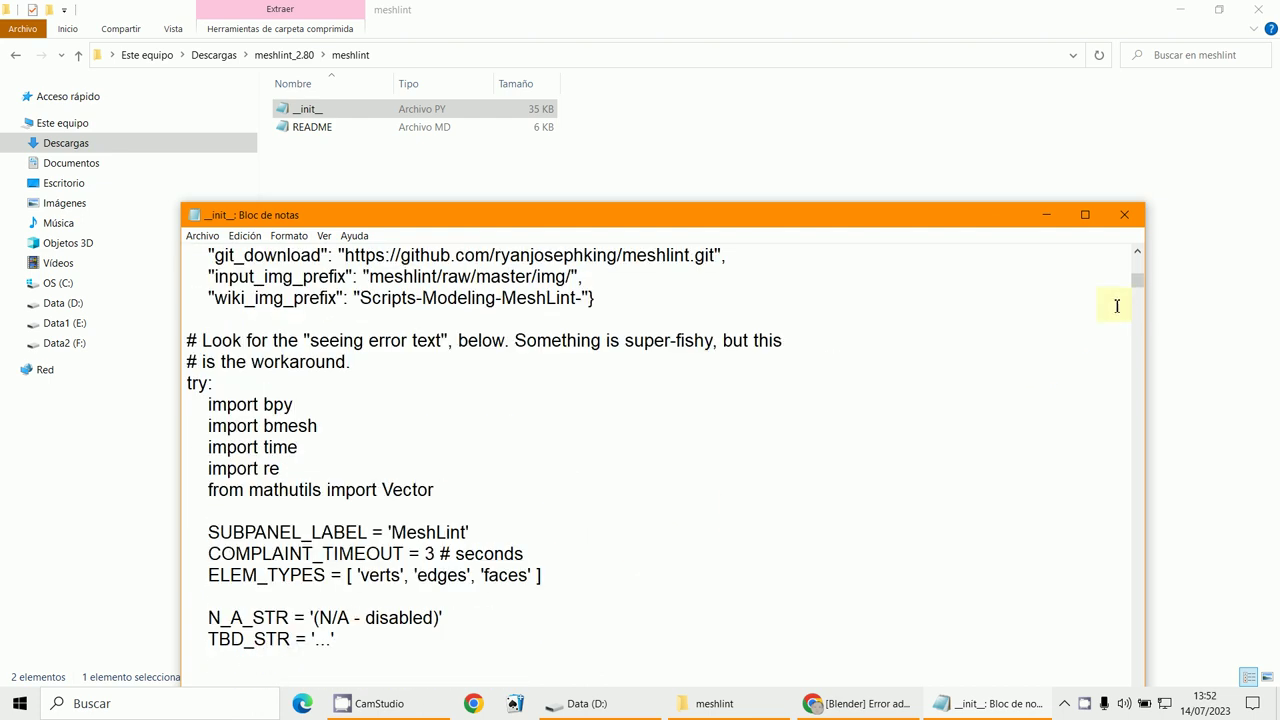
left_click(1128, 222)
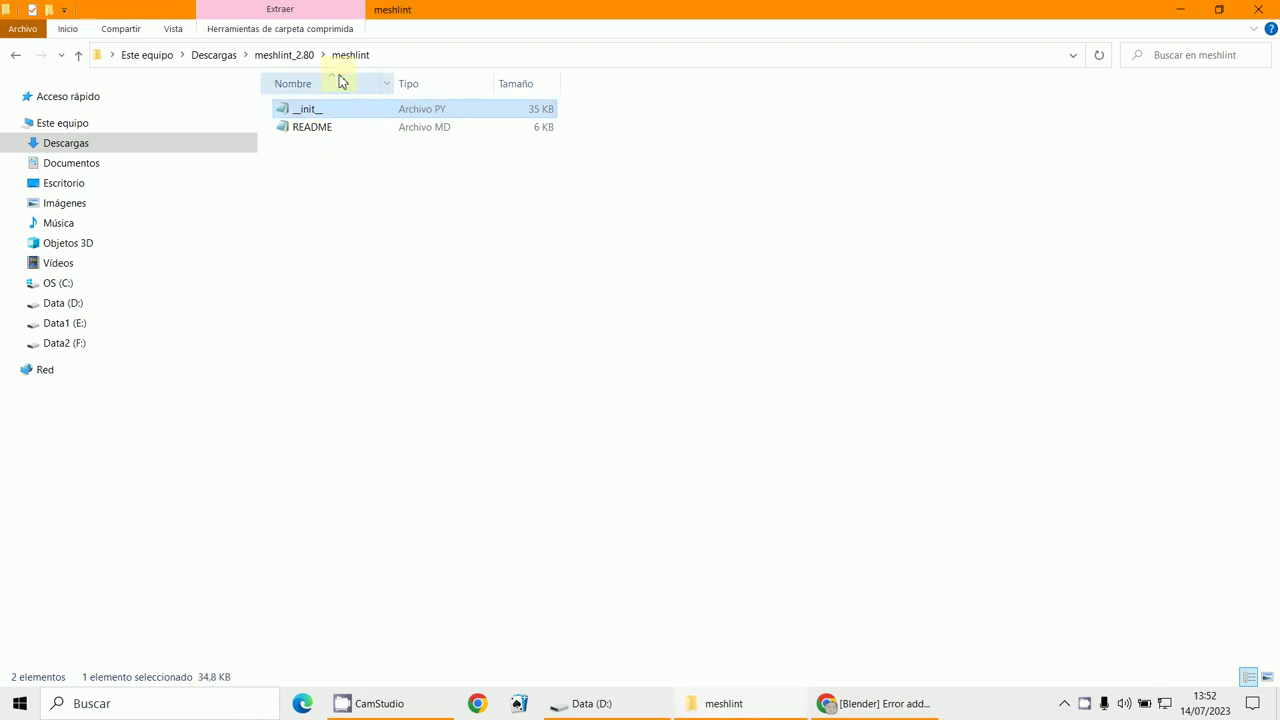
Step: Return to the Descargas folder containing the meshlint_2.80 archive and minimize the file window
left_click(270, 58)
left_click(215, 58)
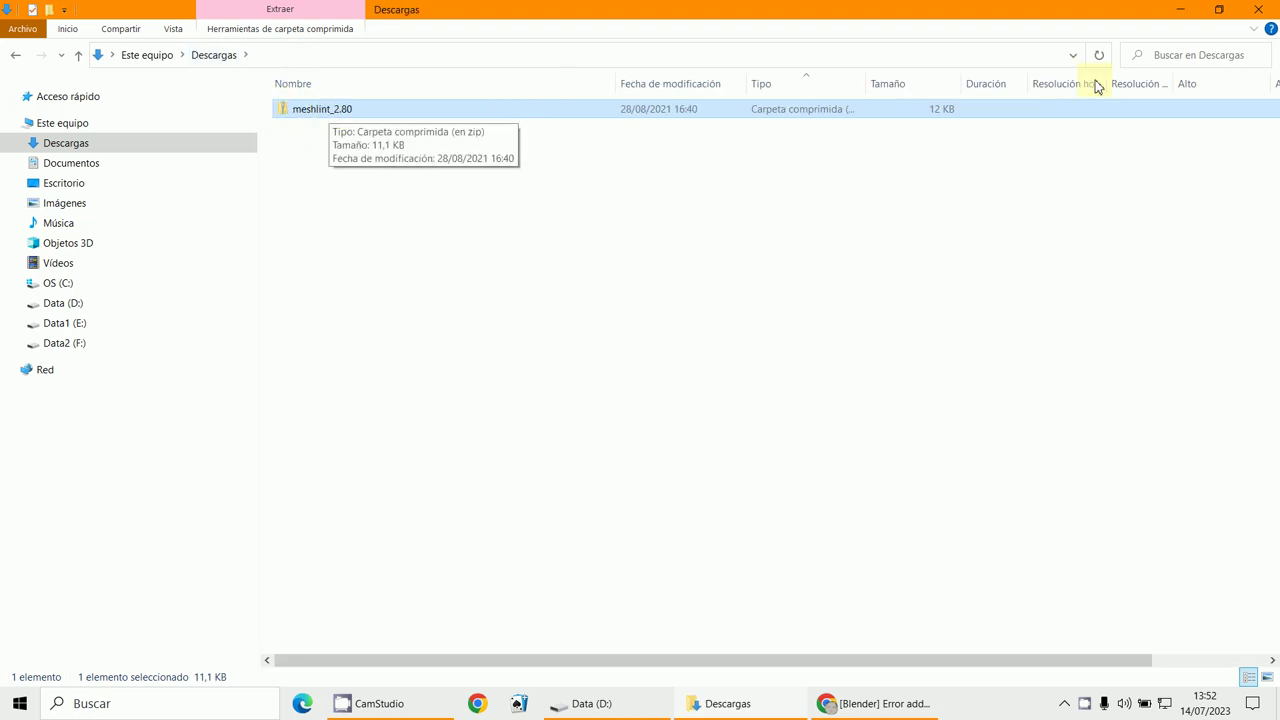
left_click(1178, 12)
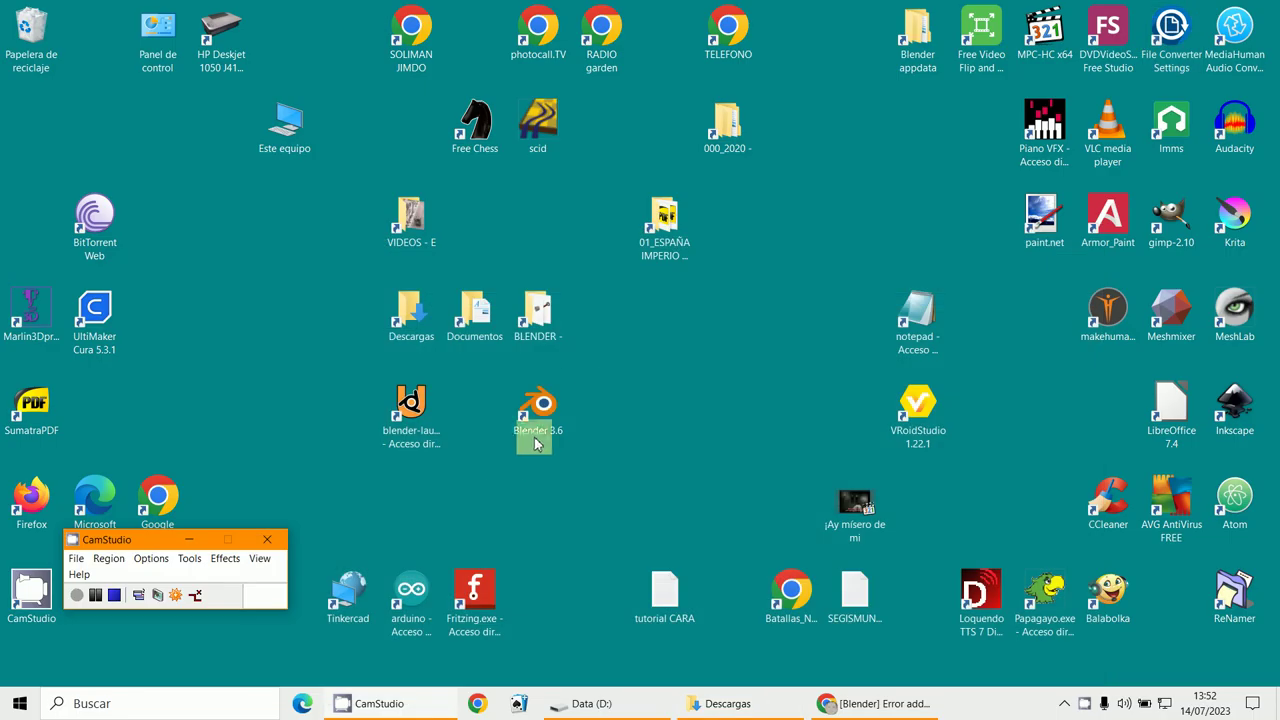
Step: Launch Blender 3.6 and switch the default cube to Edit Mode
left_click_drag(543, 427, 555, 402)
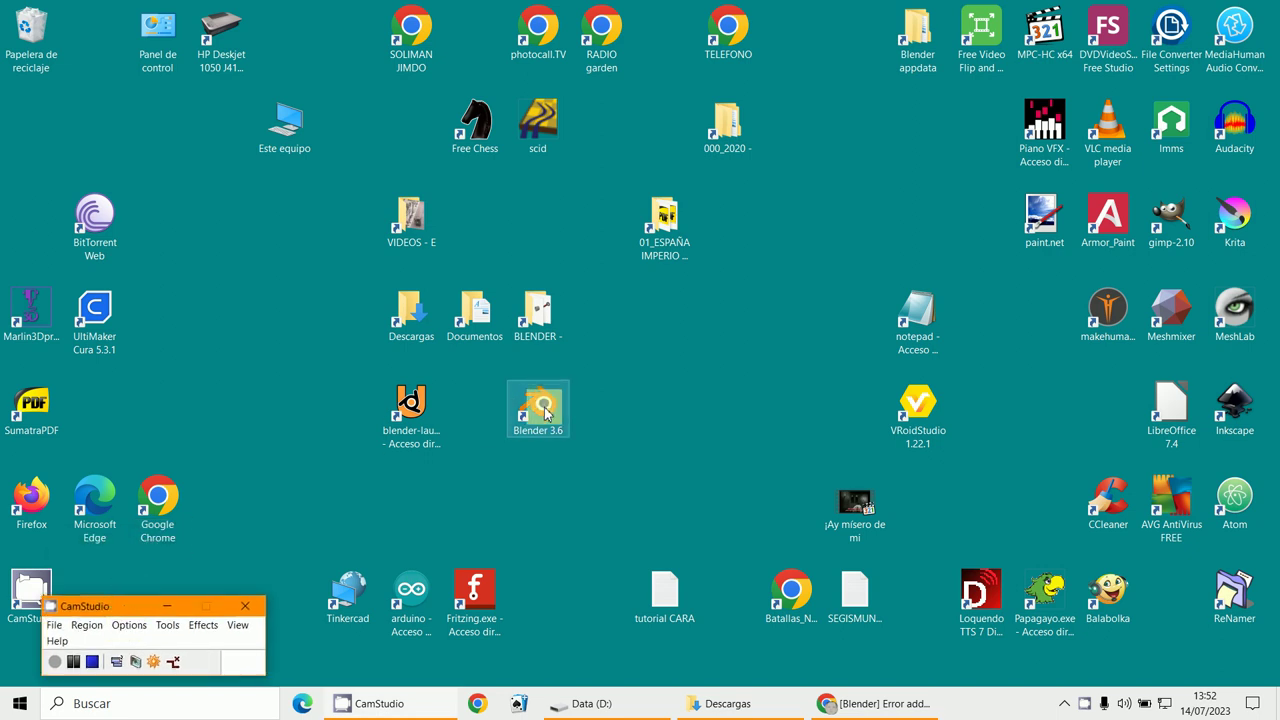
double_click(545, 410)
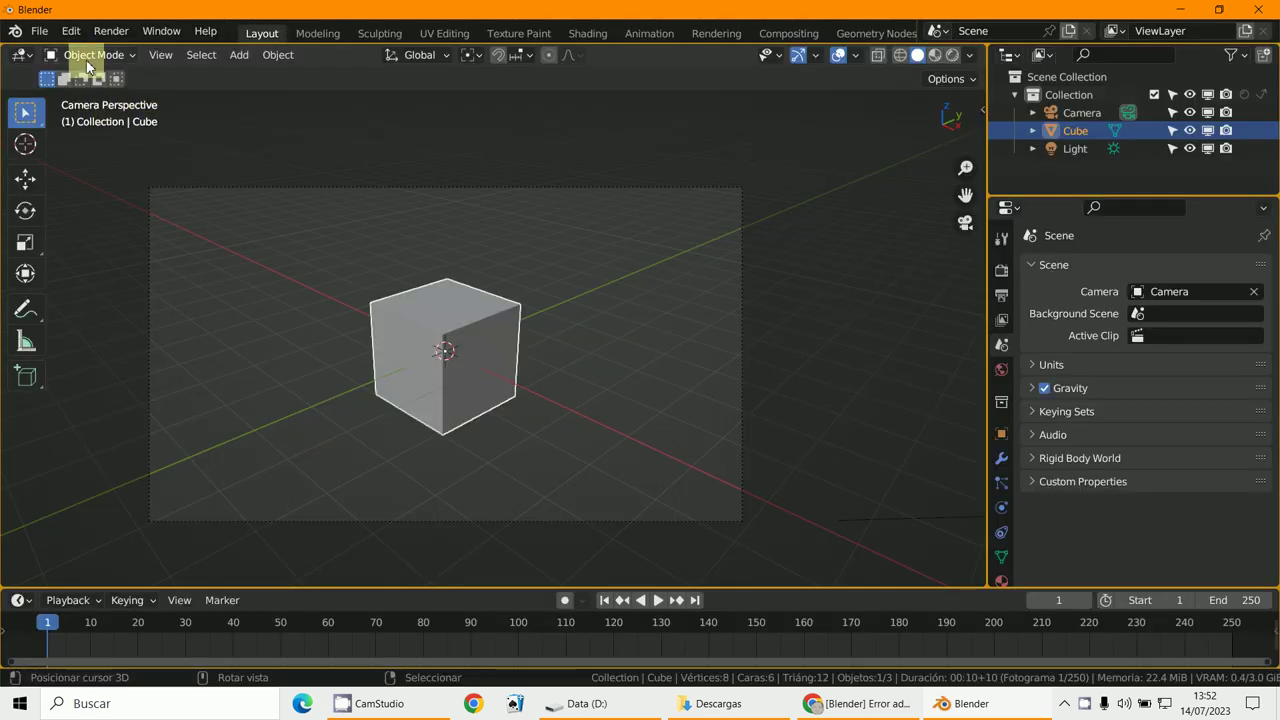
left_click(87, 60)
left_click(97, 93)
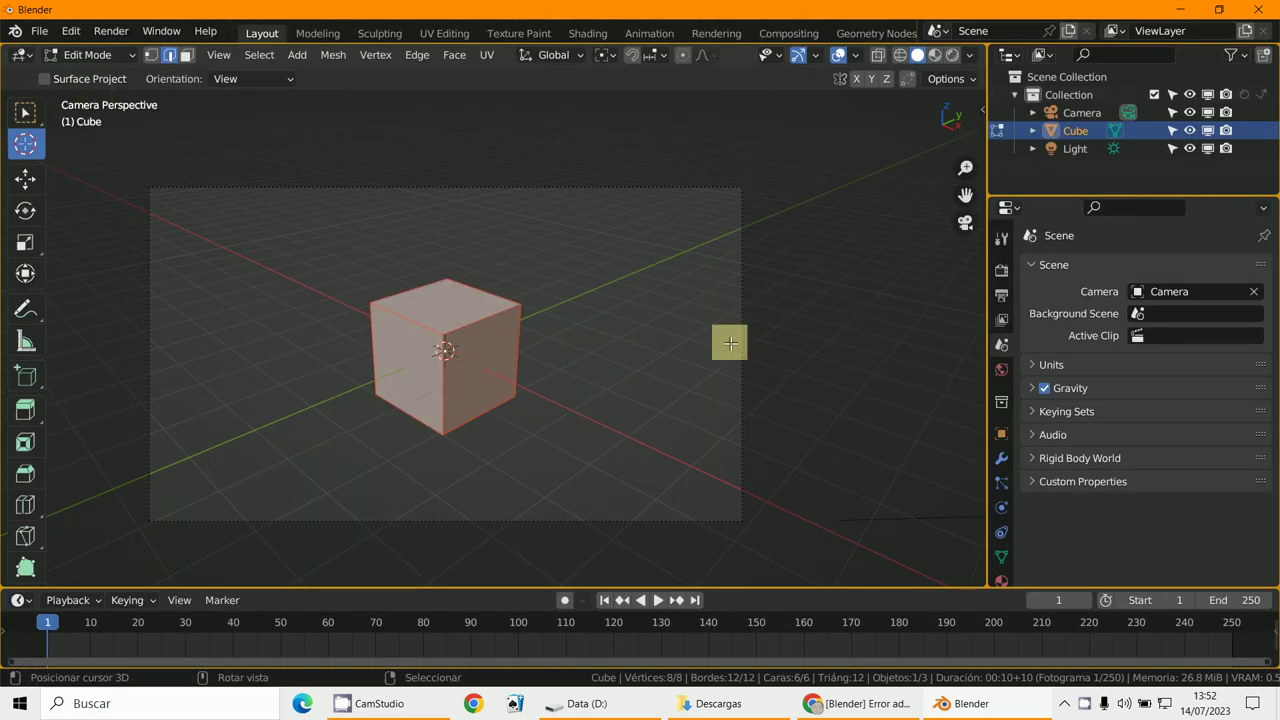
Step: Examine the sections in the cube's object data properties for MeshLint, and return the cube to Object Mode
left_click(1006, 552)
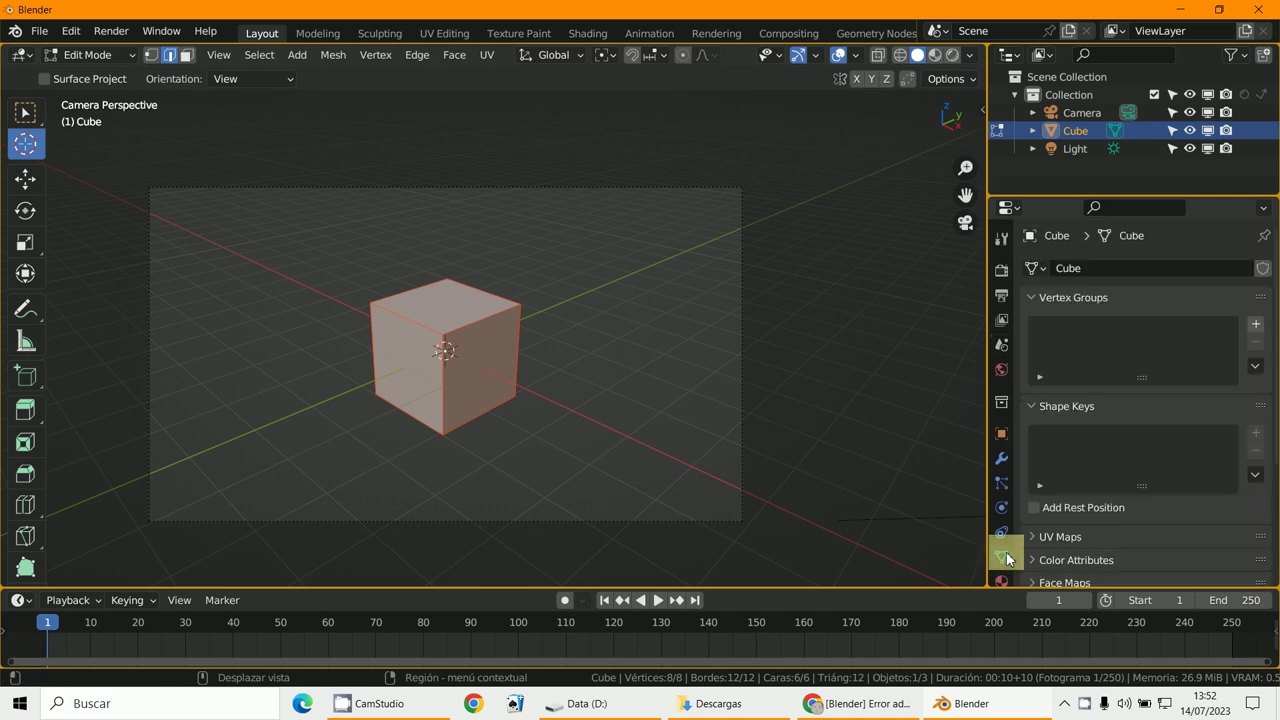
scroll(1010, 535, "down", 5)
left_click(1039, 449)
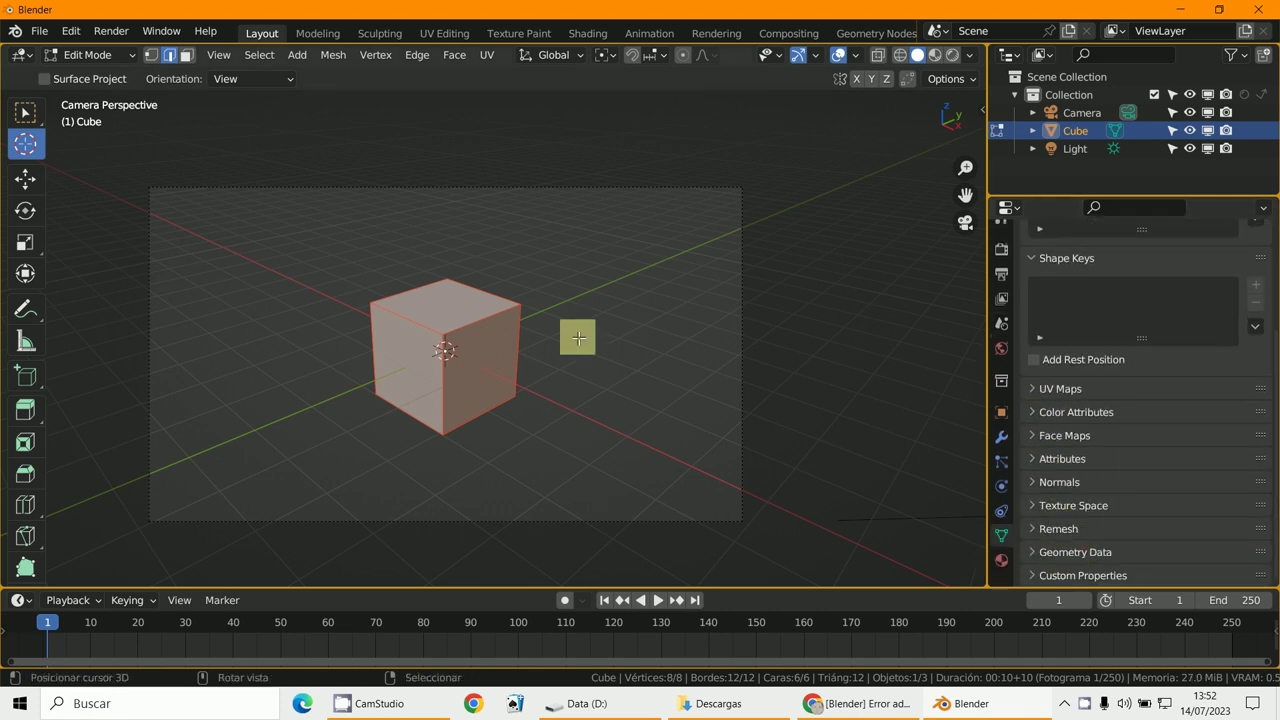
left_click(73, 56)
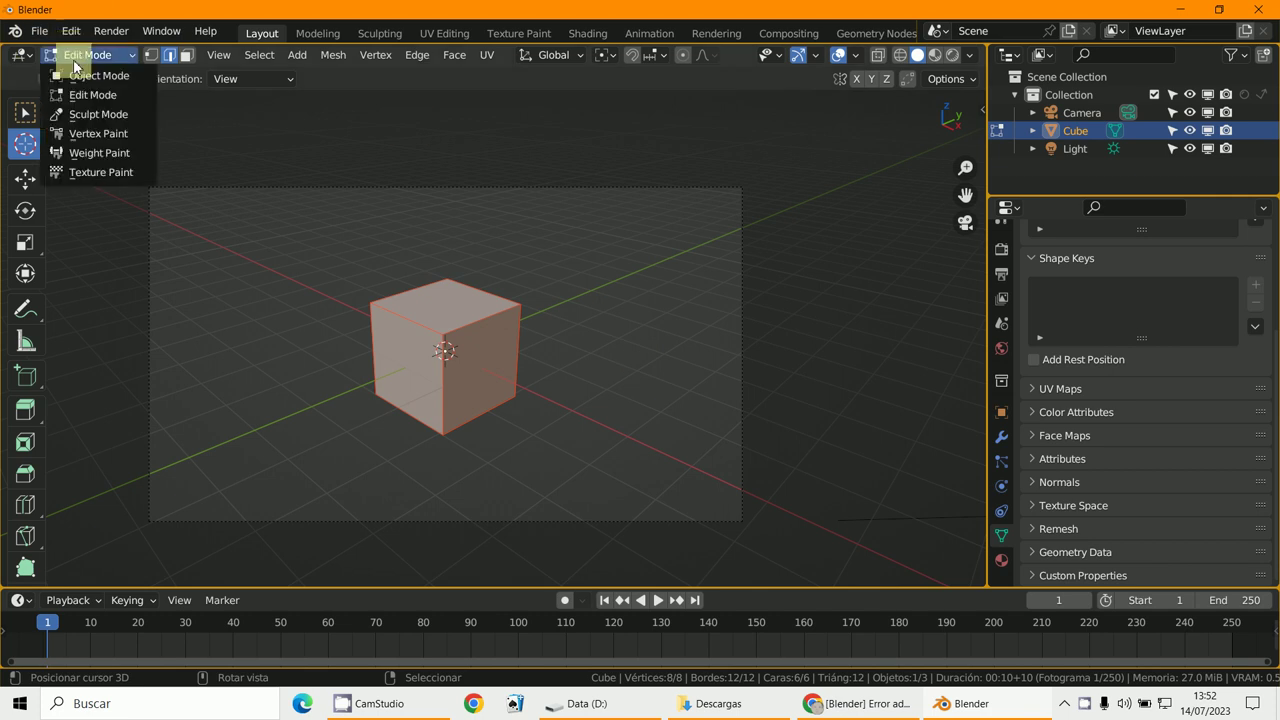
left_click(75, 74)
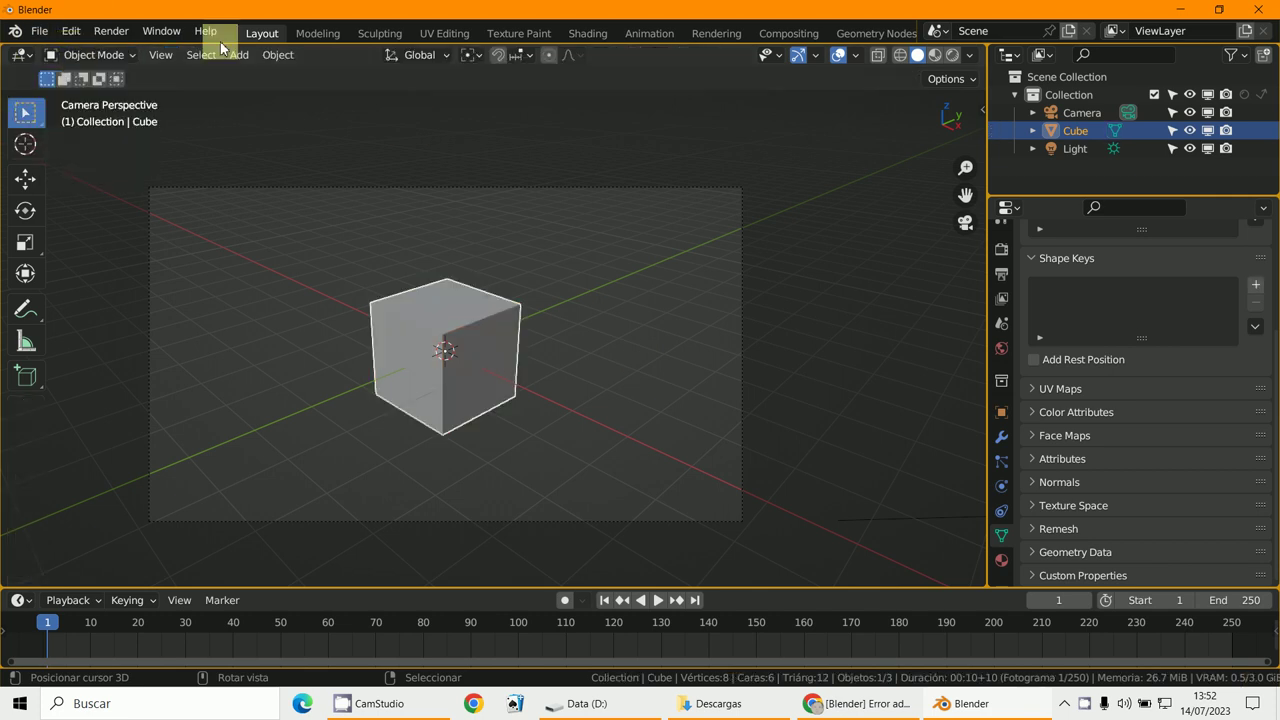
Step: Install the meshlint_2.80.zip add-on from the Downloads folder through the add-on preferences
left_click(74, 32)
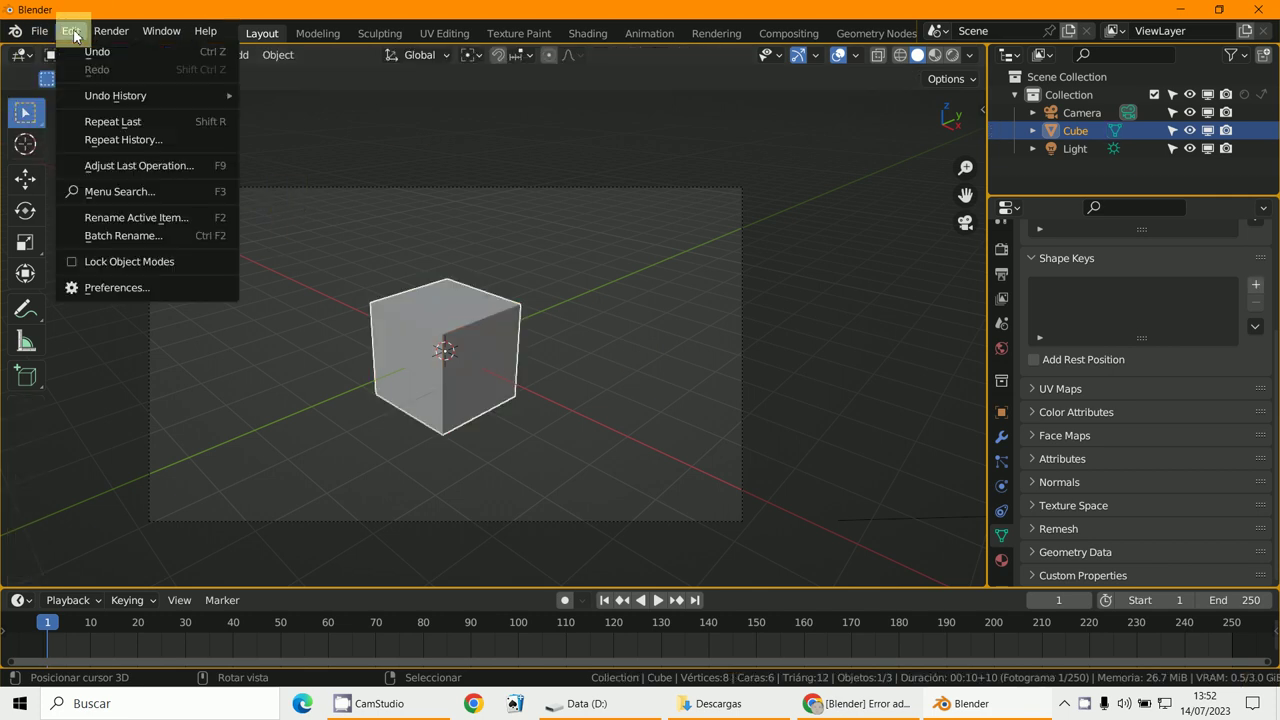
left_click(98, 289)
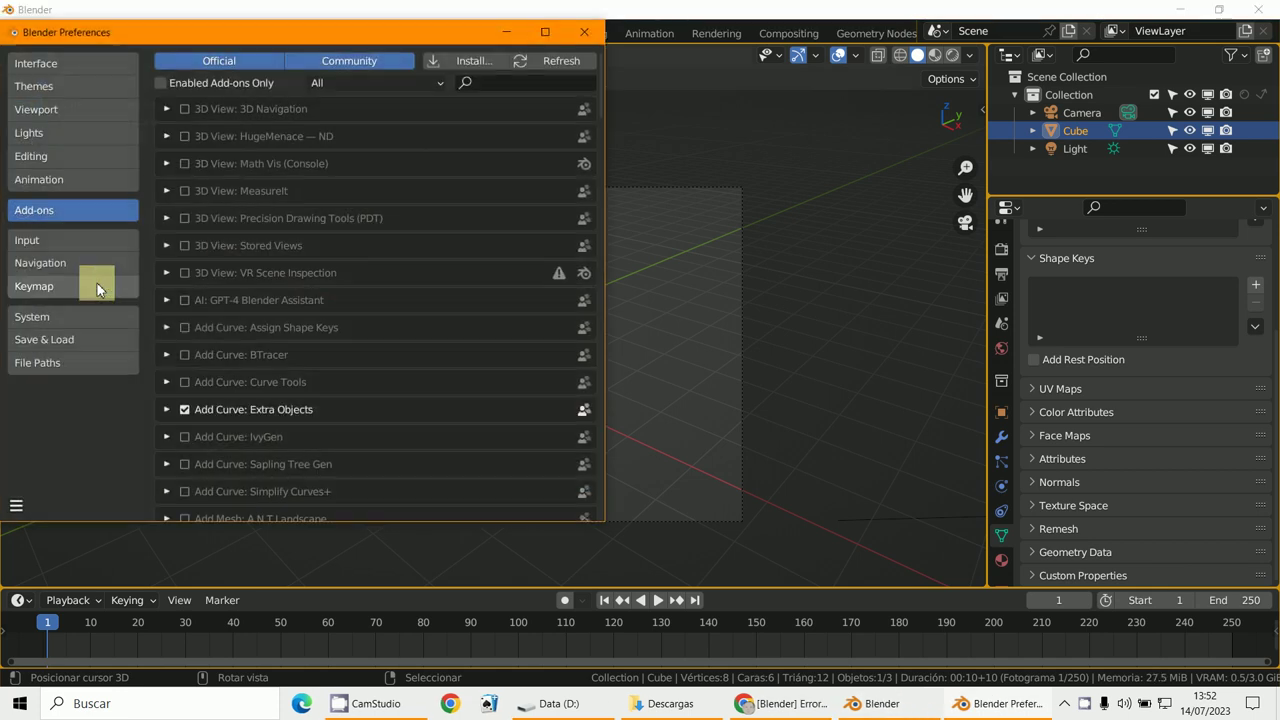
left_click(46, 240)
left_click(67, 212)
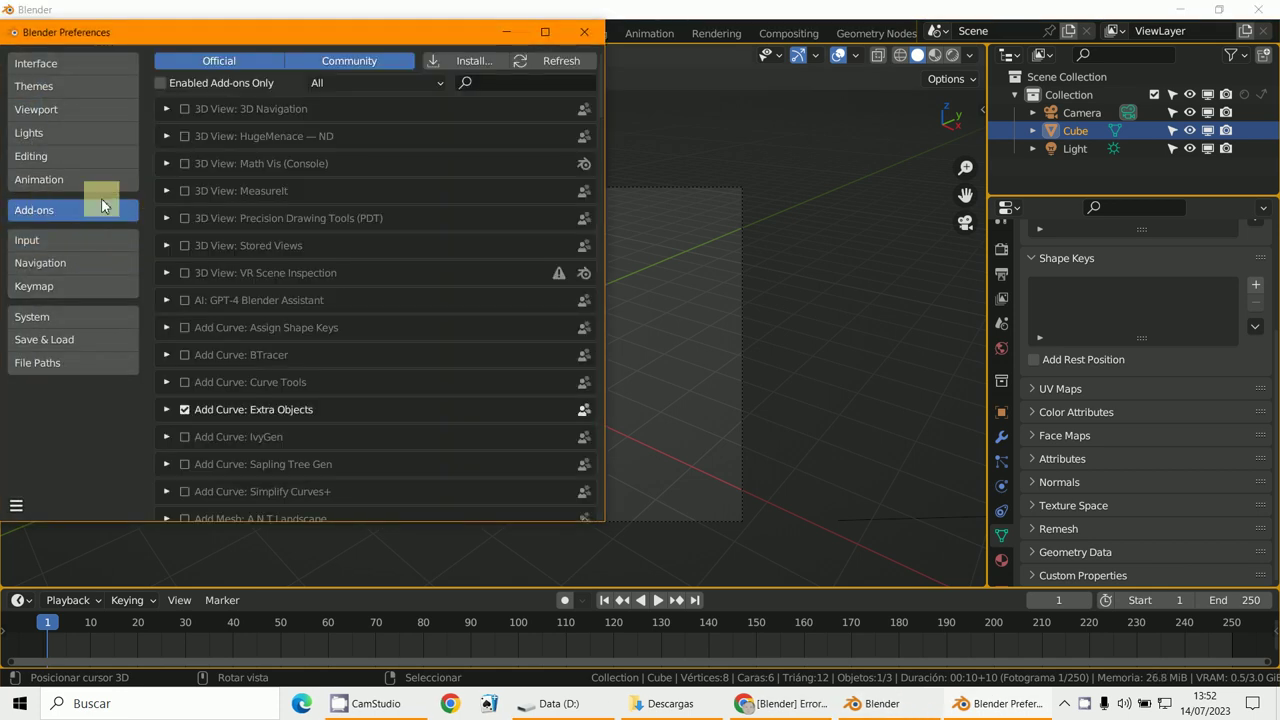
left_click(469, 62)
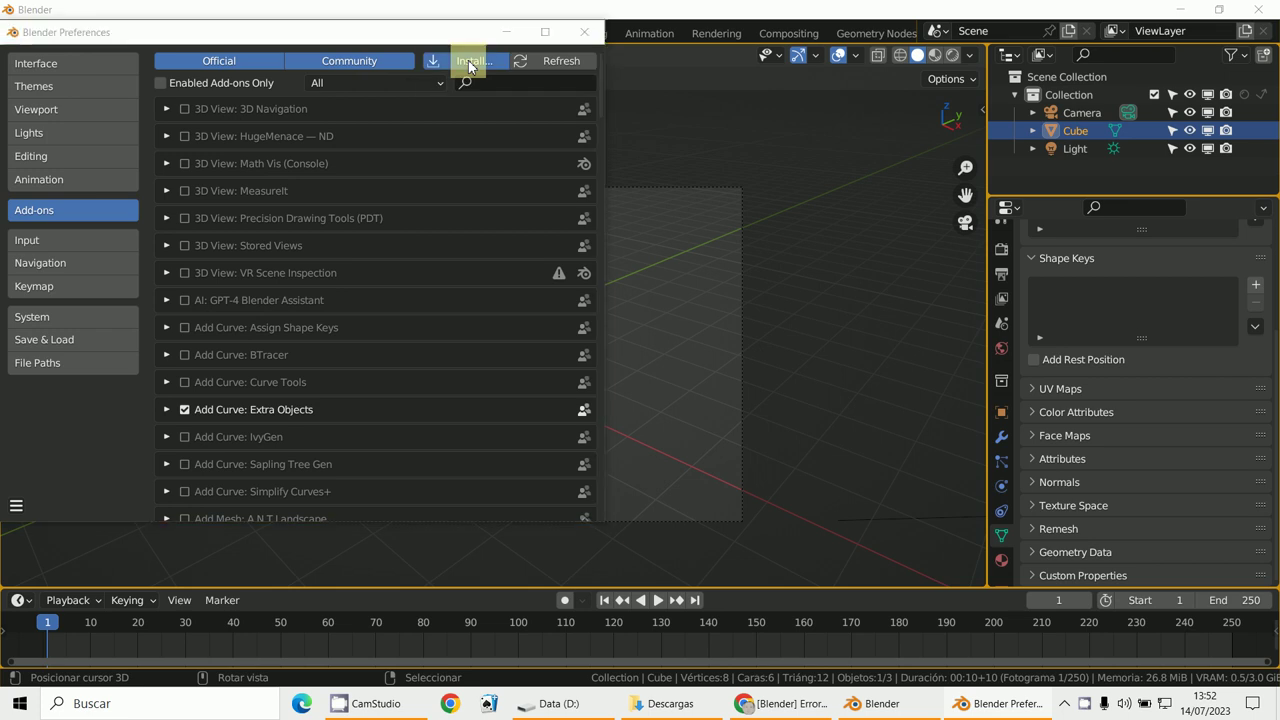
left_click(86, 270)
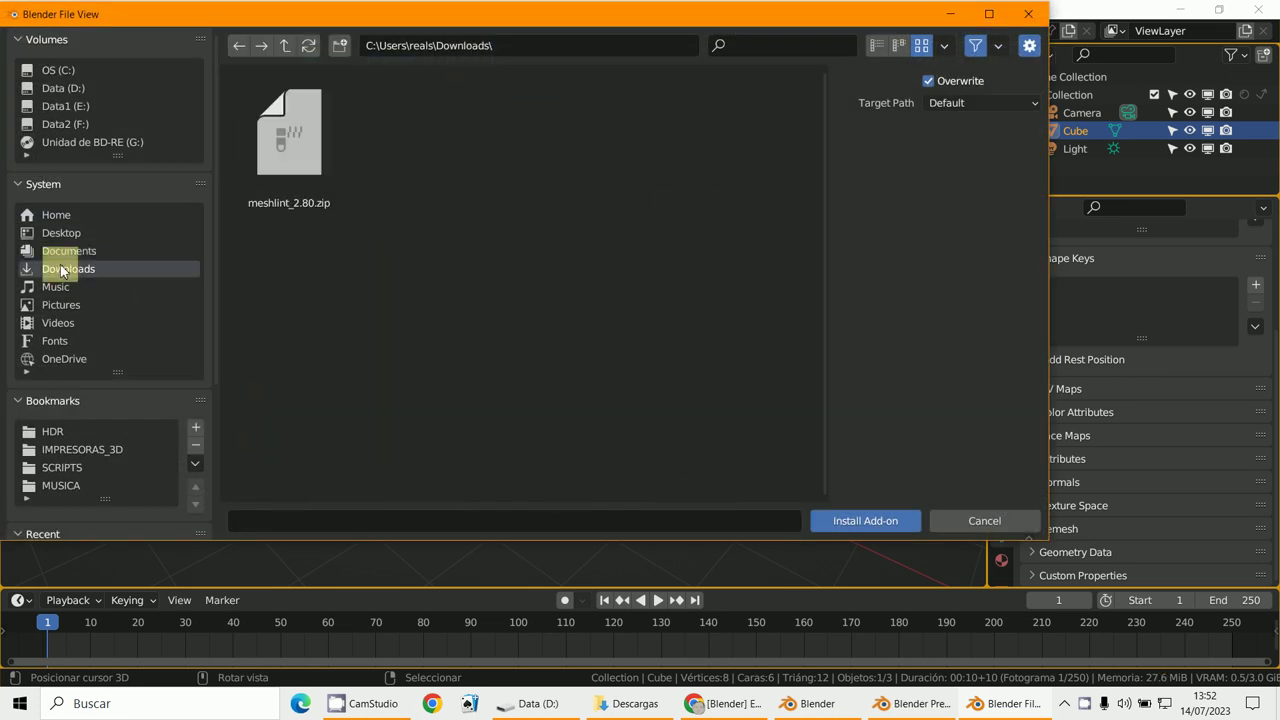
left_click(288, 140)
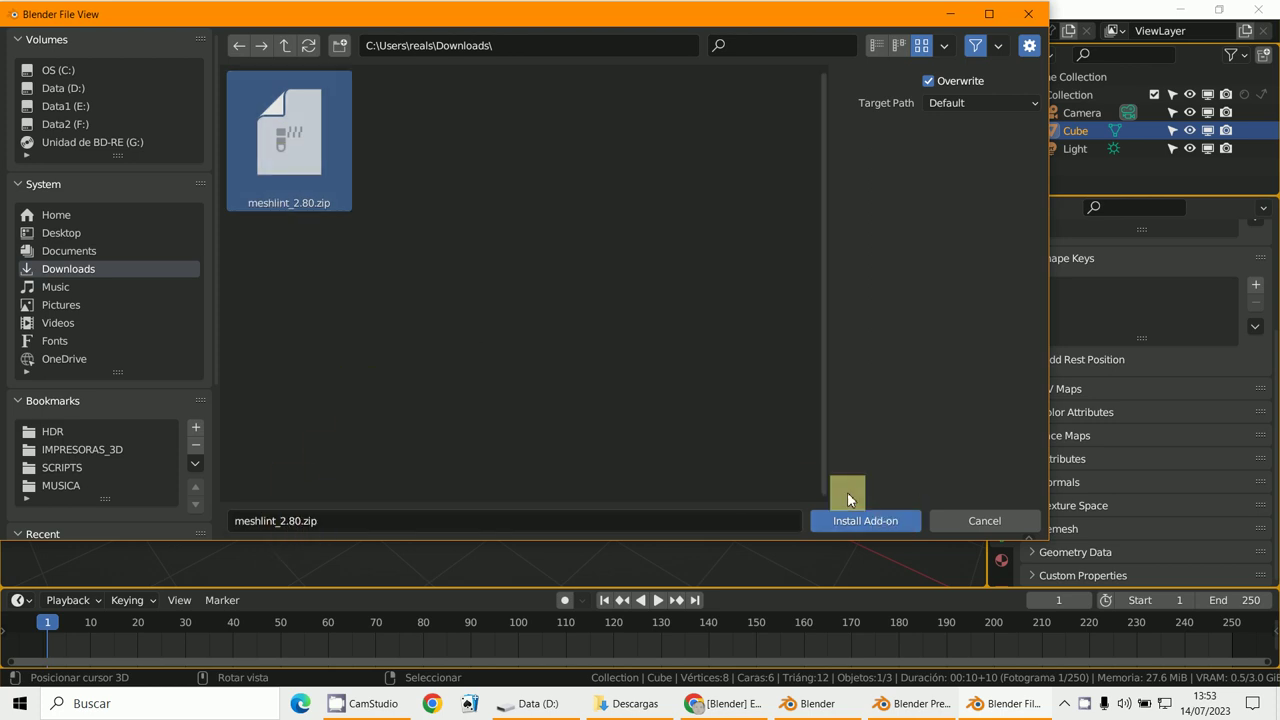
left_click(868, 521)
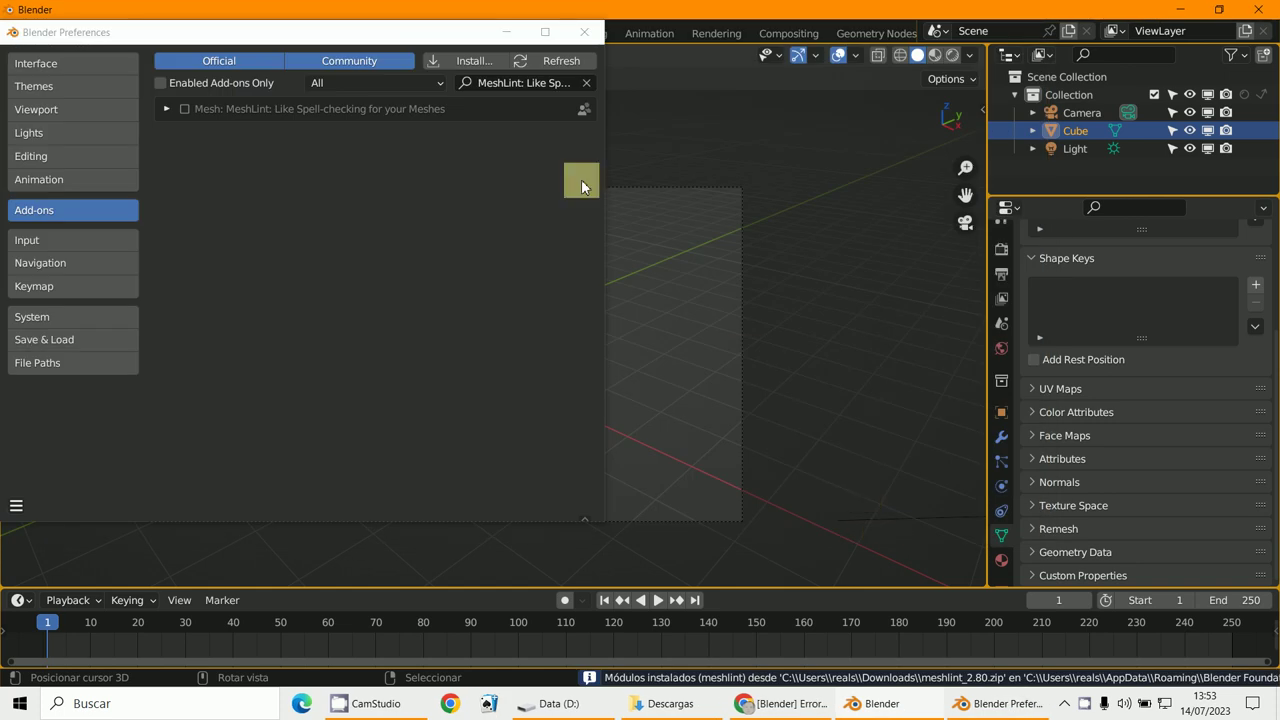
Step: Enable the MeshLint: Like Spell-checking for your Meshes add-on and save the preferences, minimizing the preferences window
left_click(166, 109)
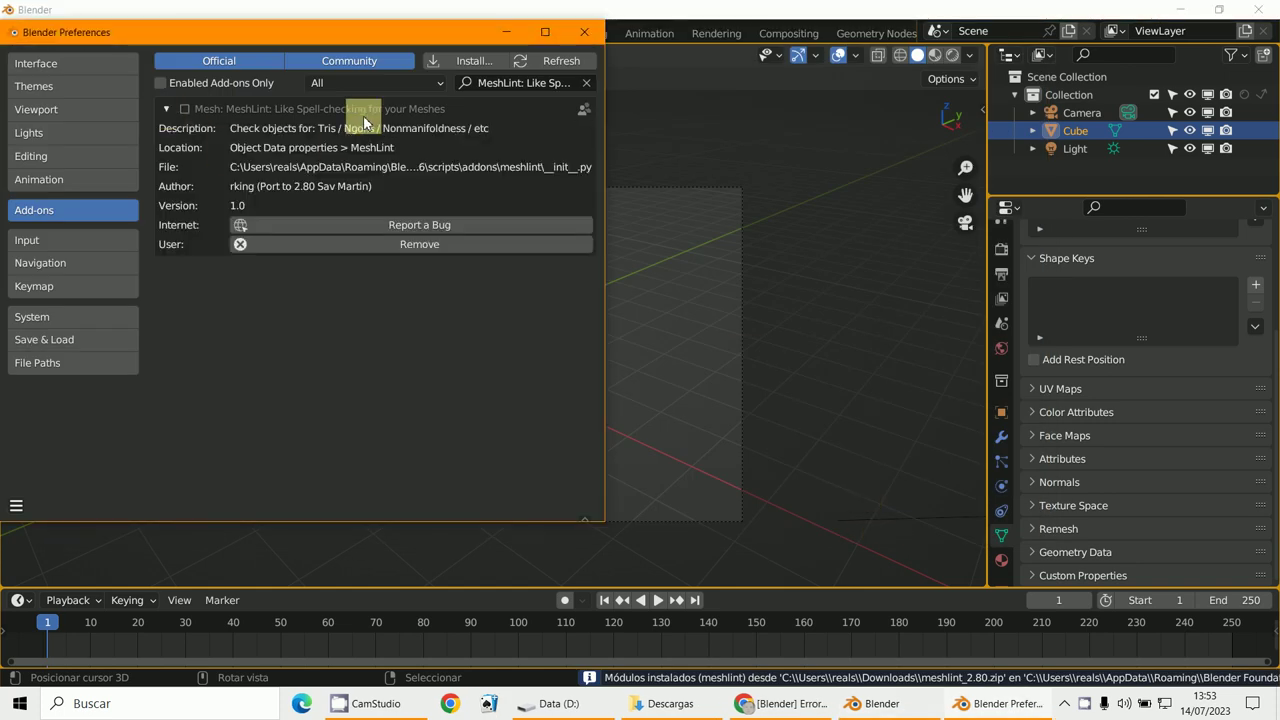
left_click(185, 110)
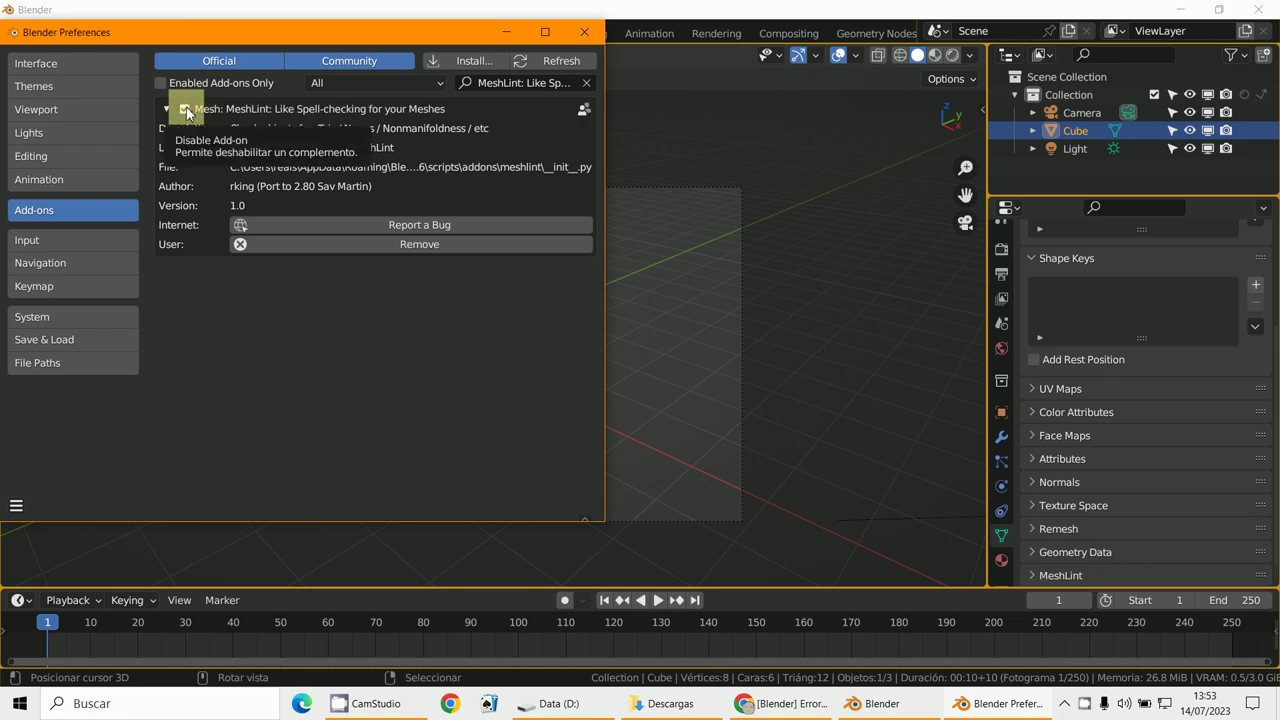
left_click(16, 505)
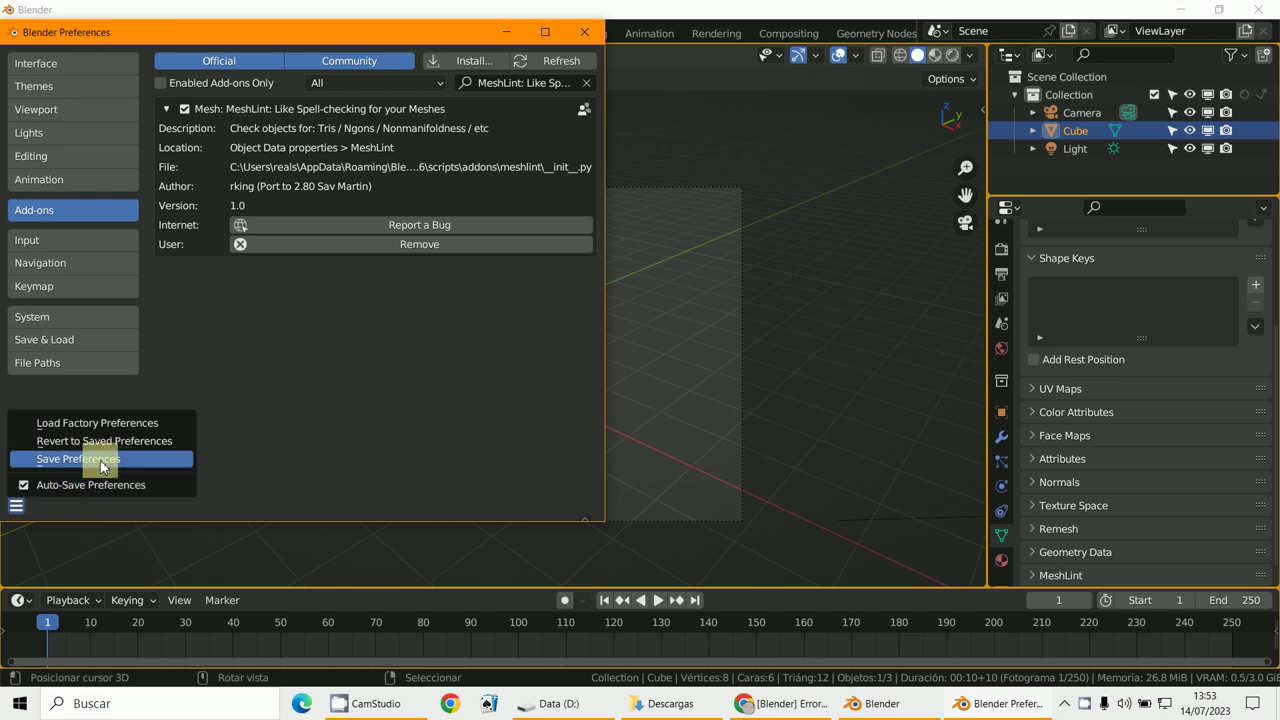
left_click(51, 460)
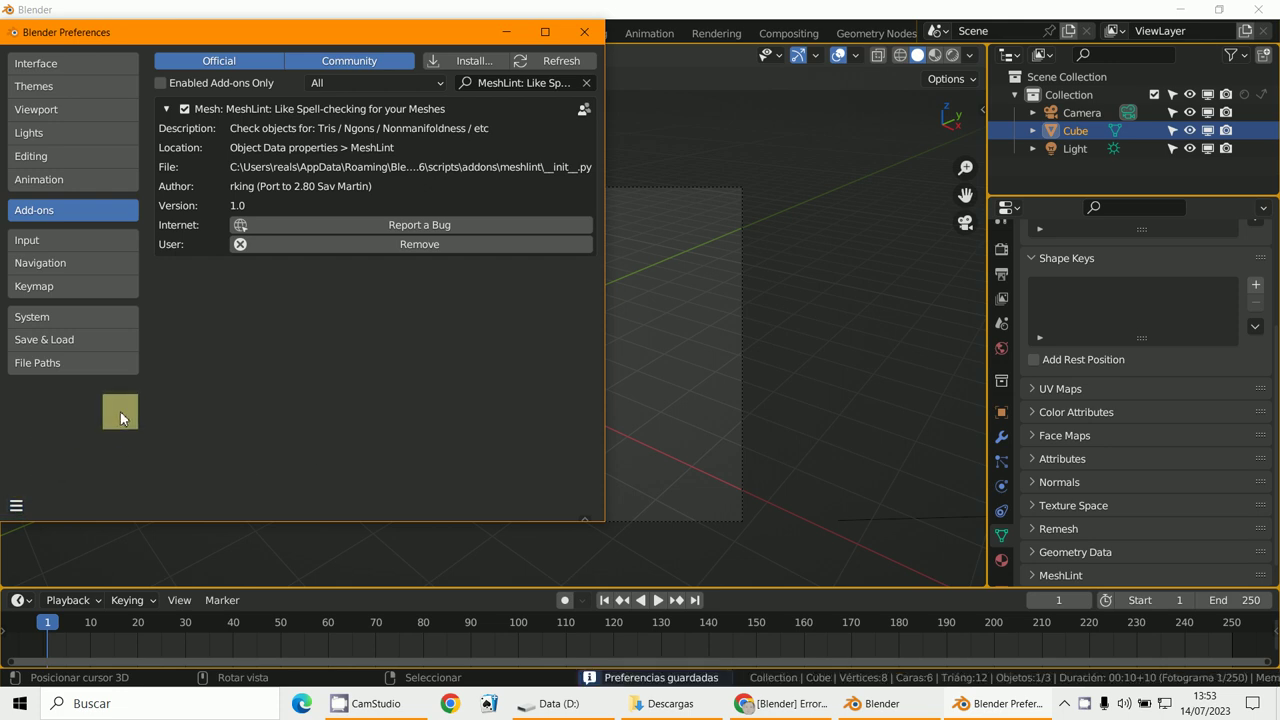
left_click(12, 508)
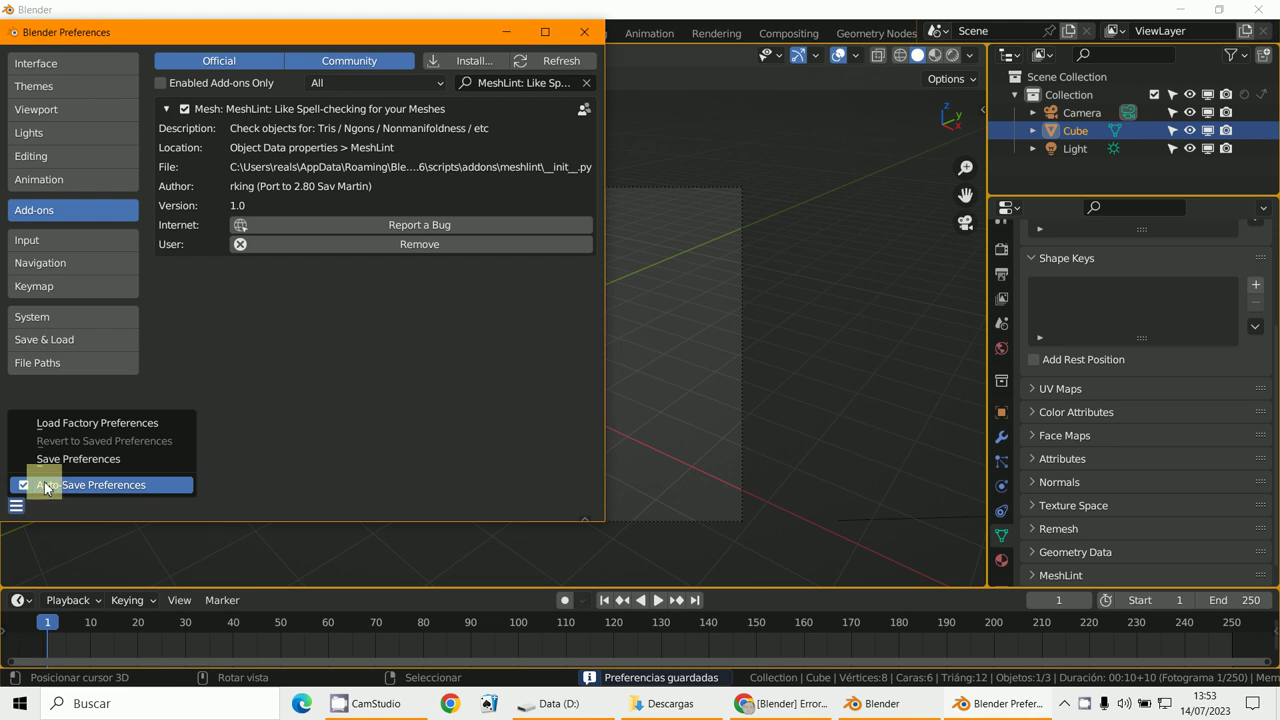
left_click(101, 465)
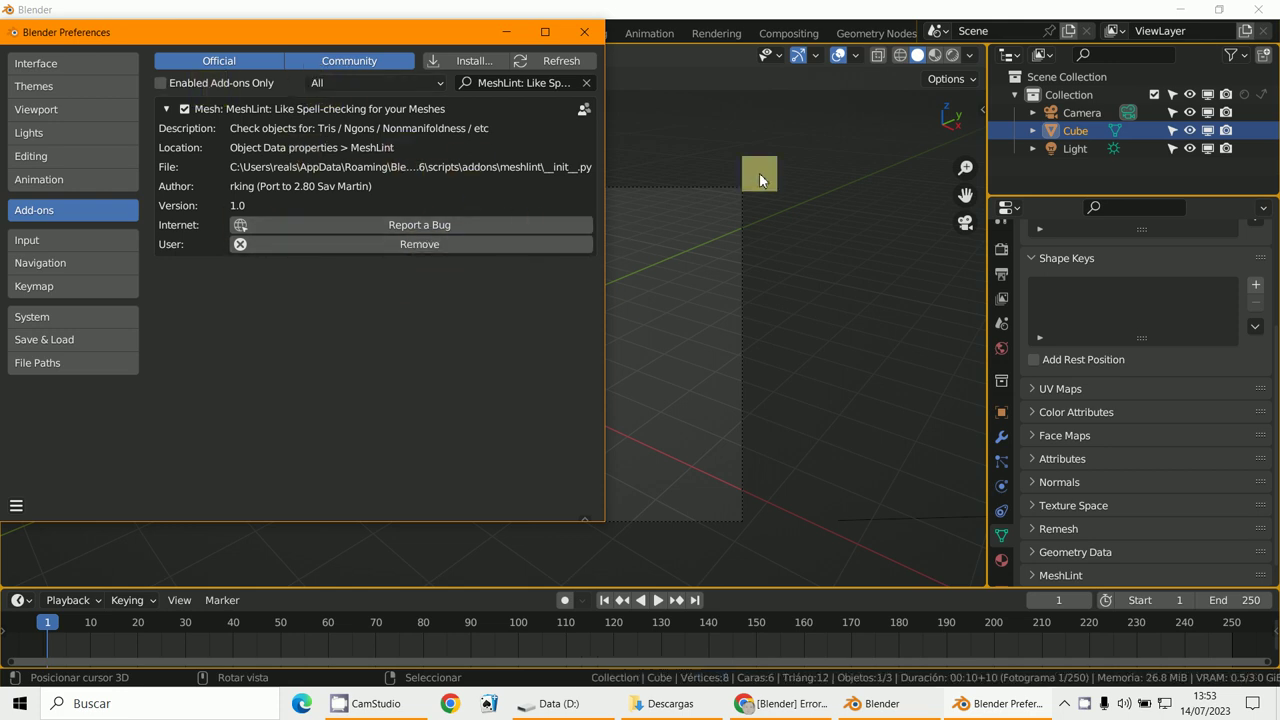
left_click(509, 35)
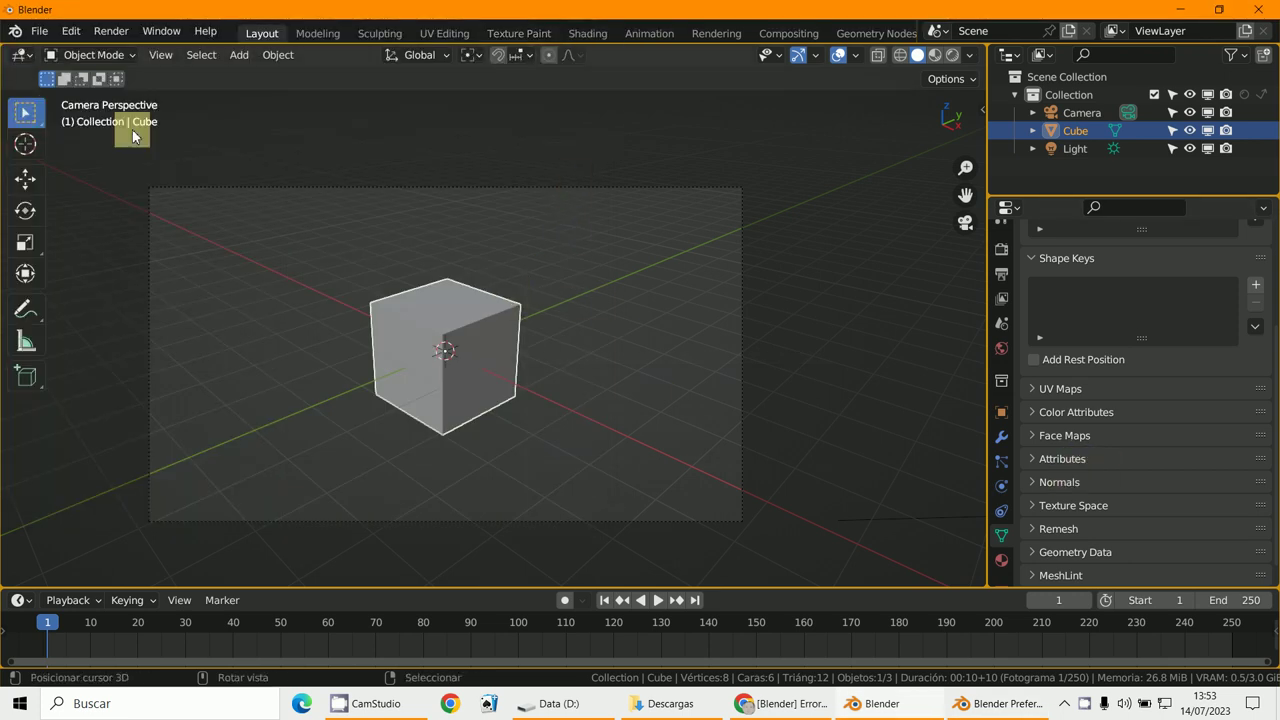
Step: Switch the cube to Edit Mode and expand the MeshLint section in its object data properties
left_click(100, 54)
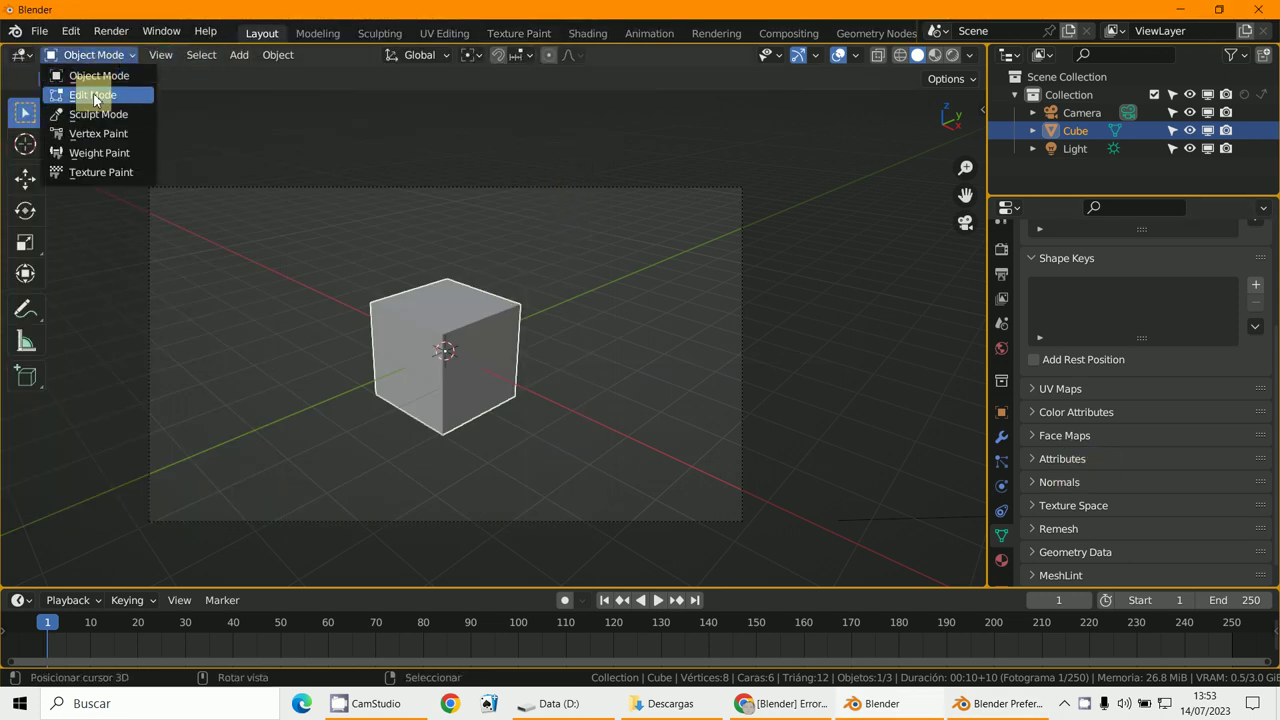
left_click(96, 95)
scroll(1115, 530, "down", 1)
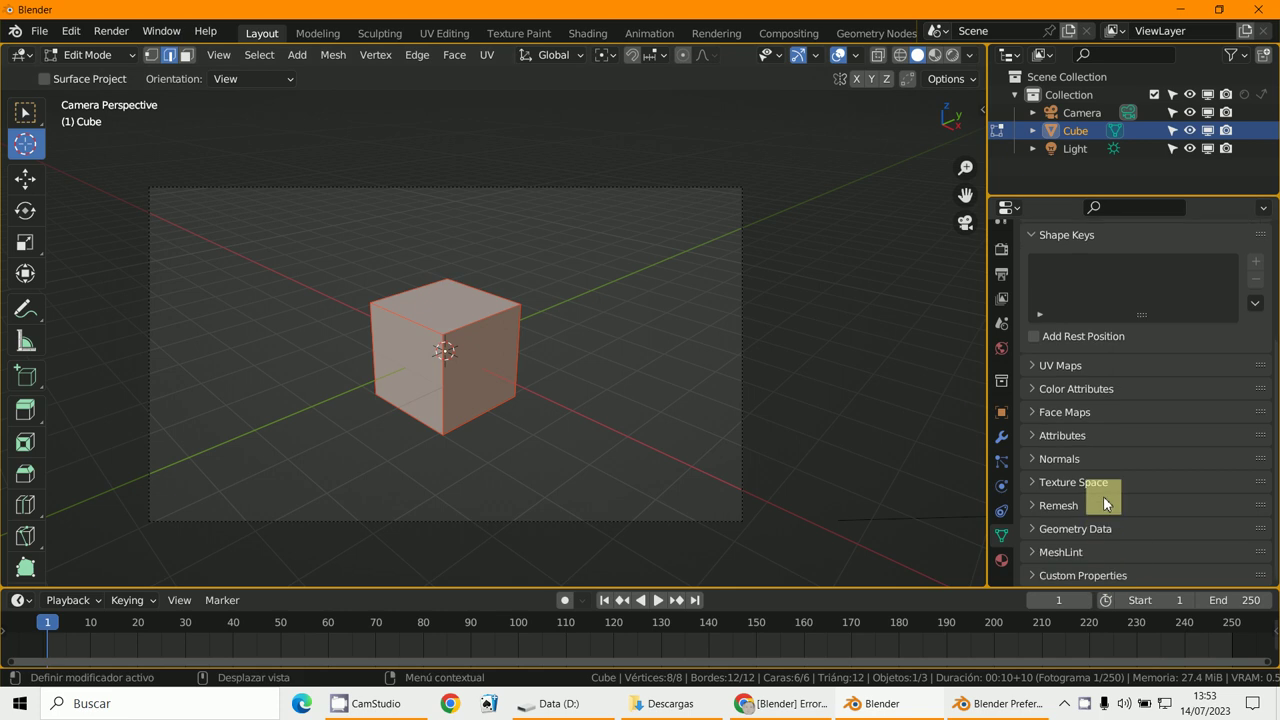
left_click(1033, 556)
scroll(1057, 491, "down", 7)
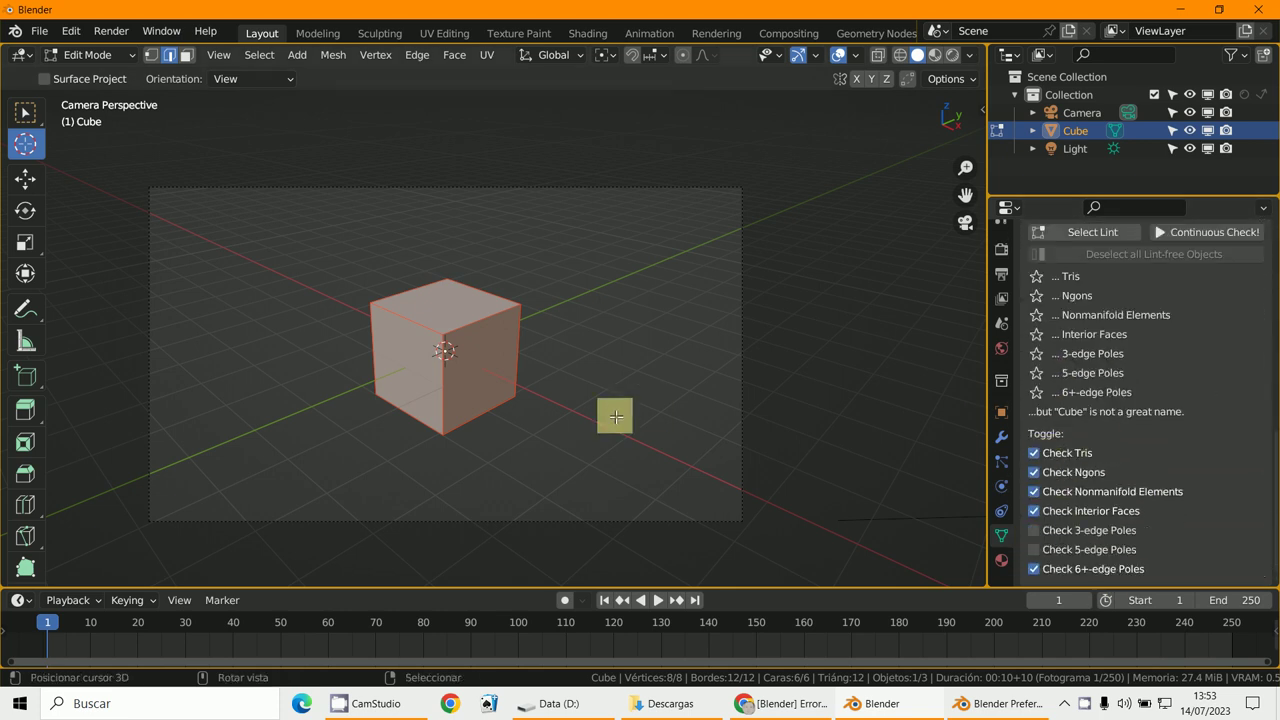
Step: Review the built-in Select All by Trait options and run Select Random on the fully selected cube
left_click(258, 56)
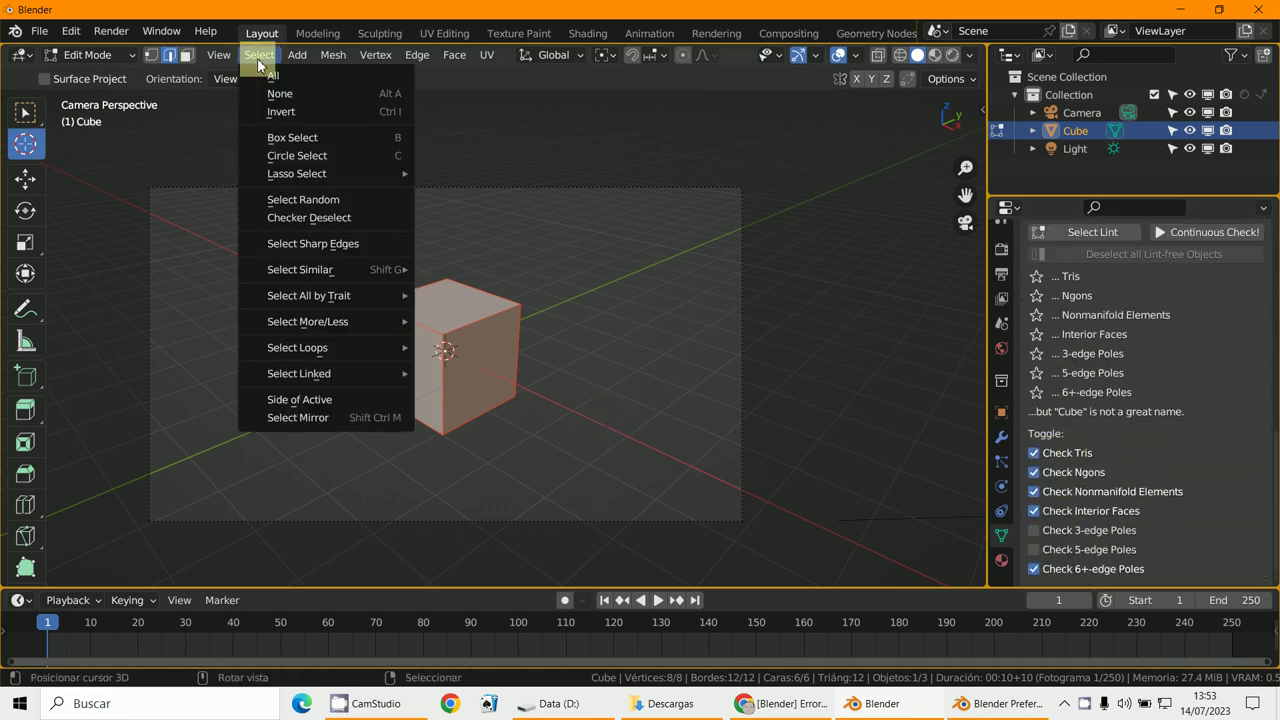
mouse_move(306, 296)
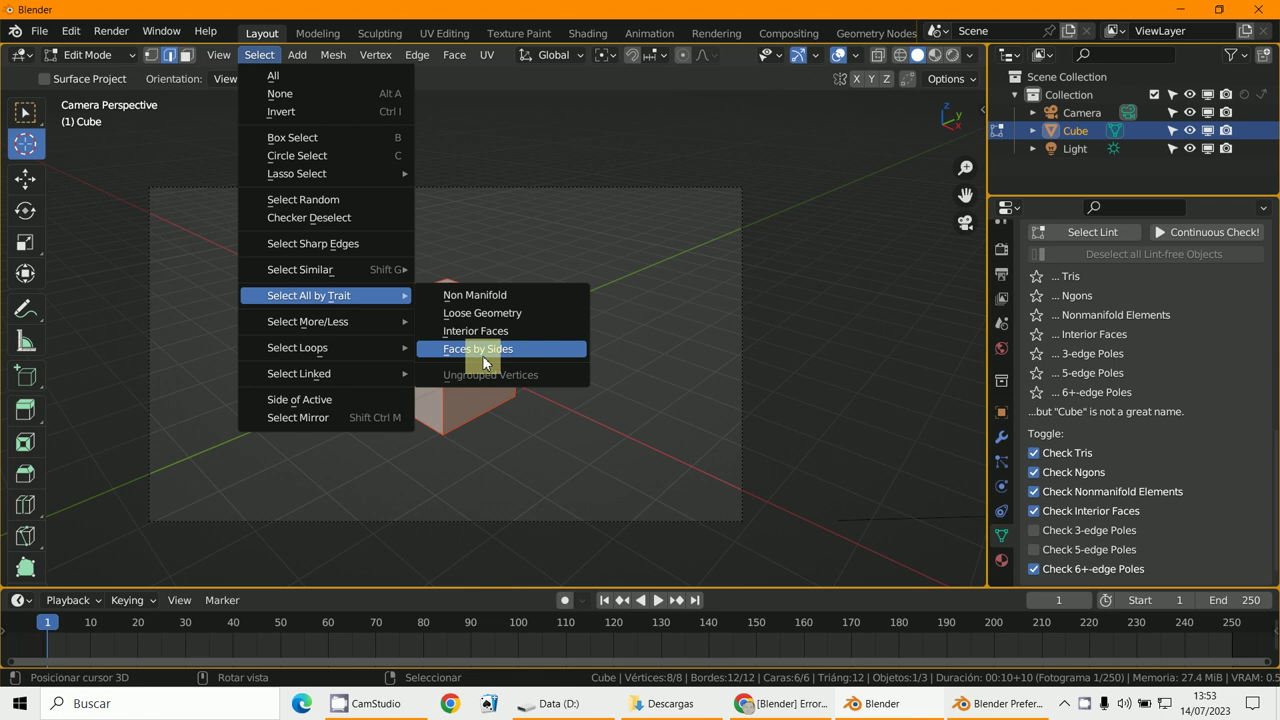
mouse_move(356, 271)
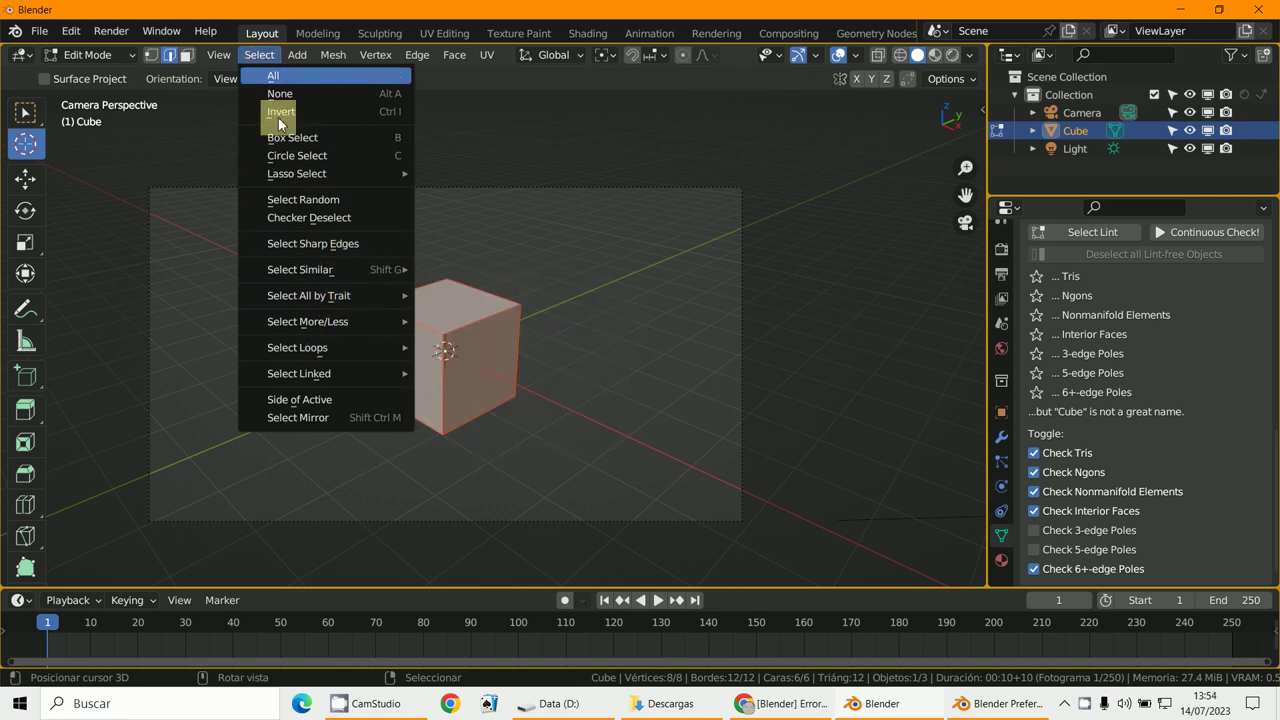
left_click(260, 55)
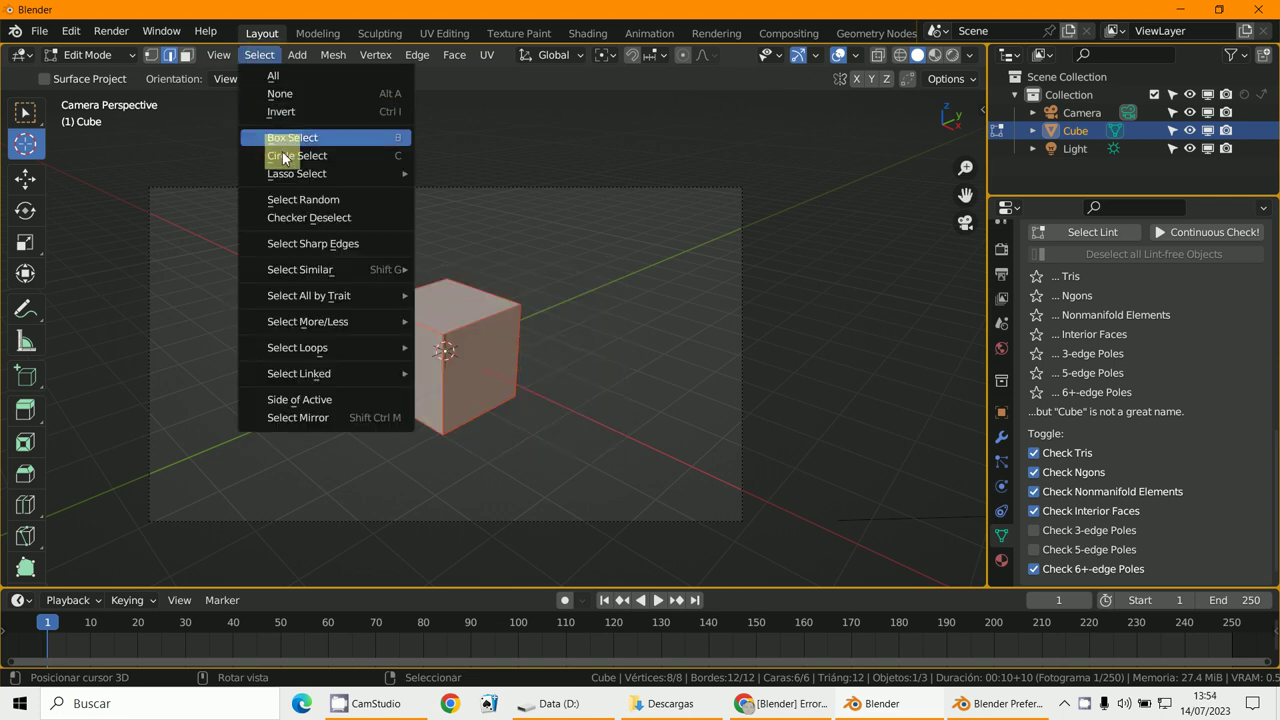
left_click(330, 200)
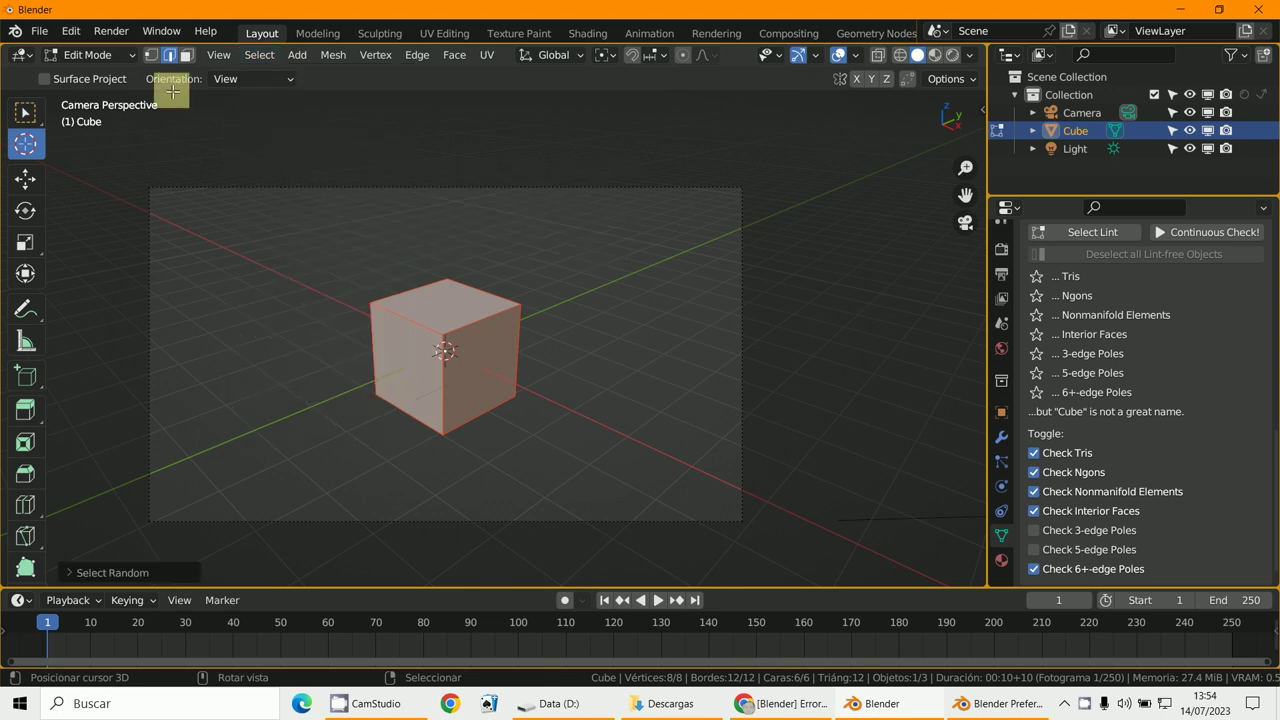
Step: Switch to vertex selection, clear the cube's selection and select some of its vertices with Select Random
left_click(152, 56)
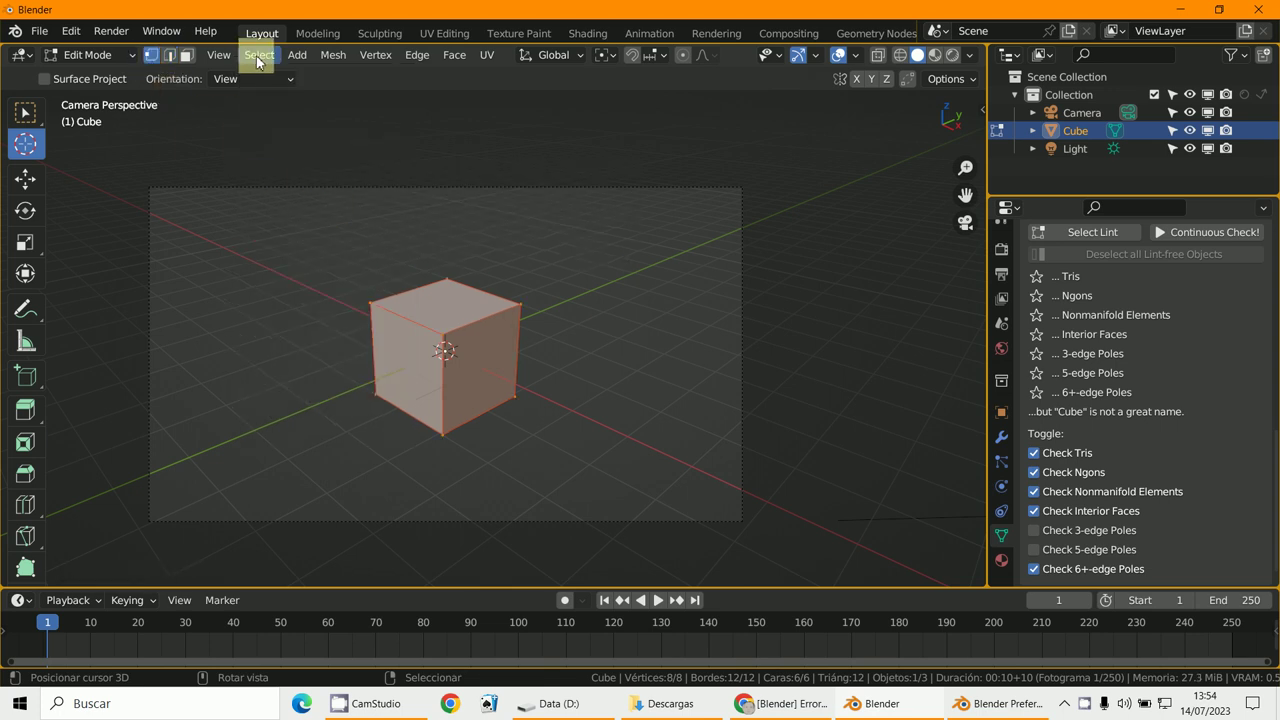
left_click(257, 56)
left_click(312, 200)
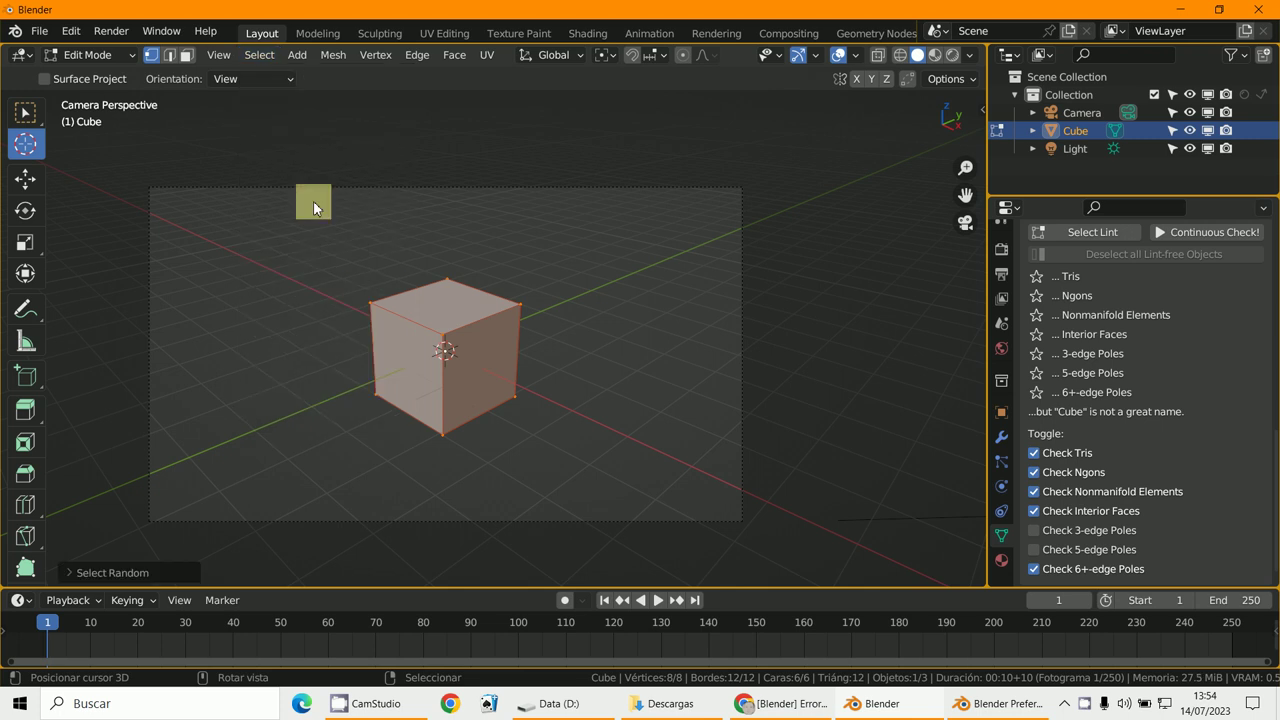
scroll(454, 321, "up", 1)
left_click(451, 318)
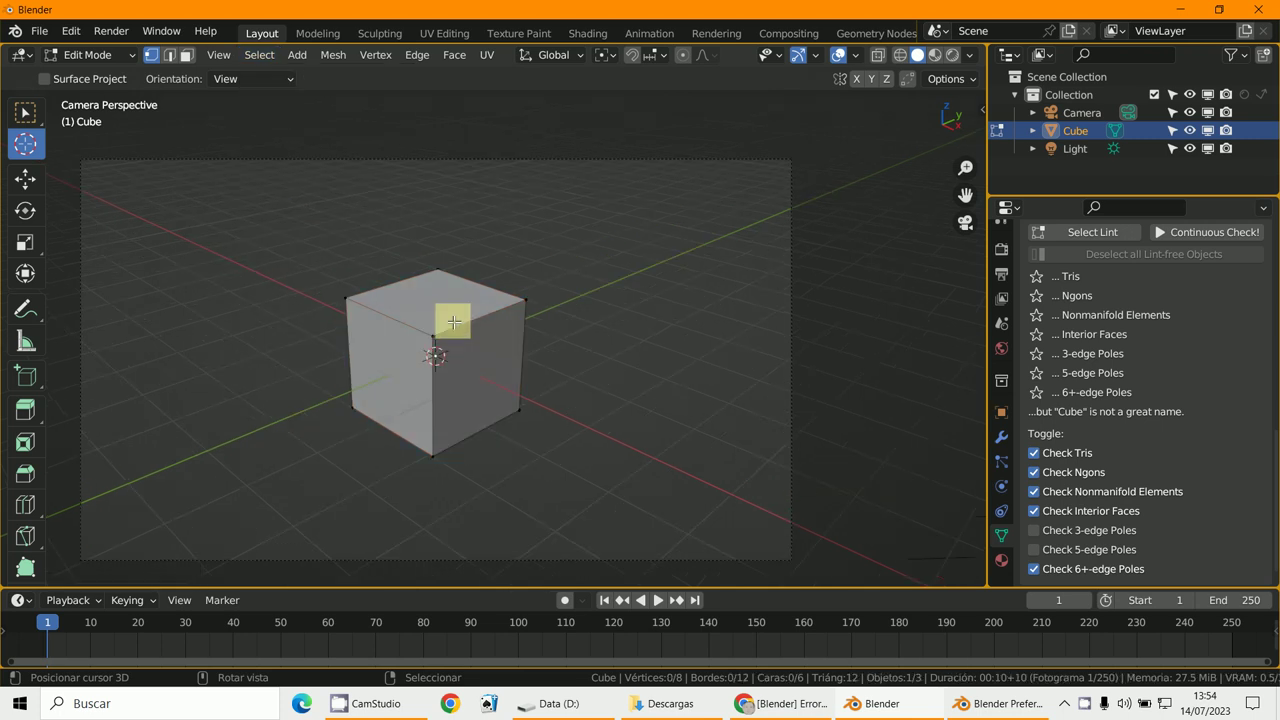
left_click(268, 60)
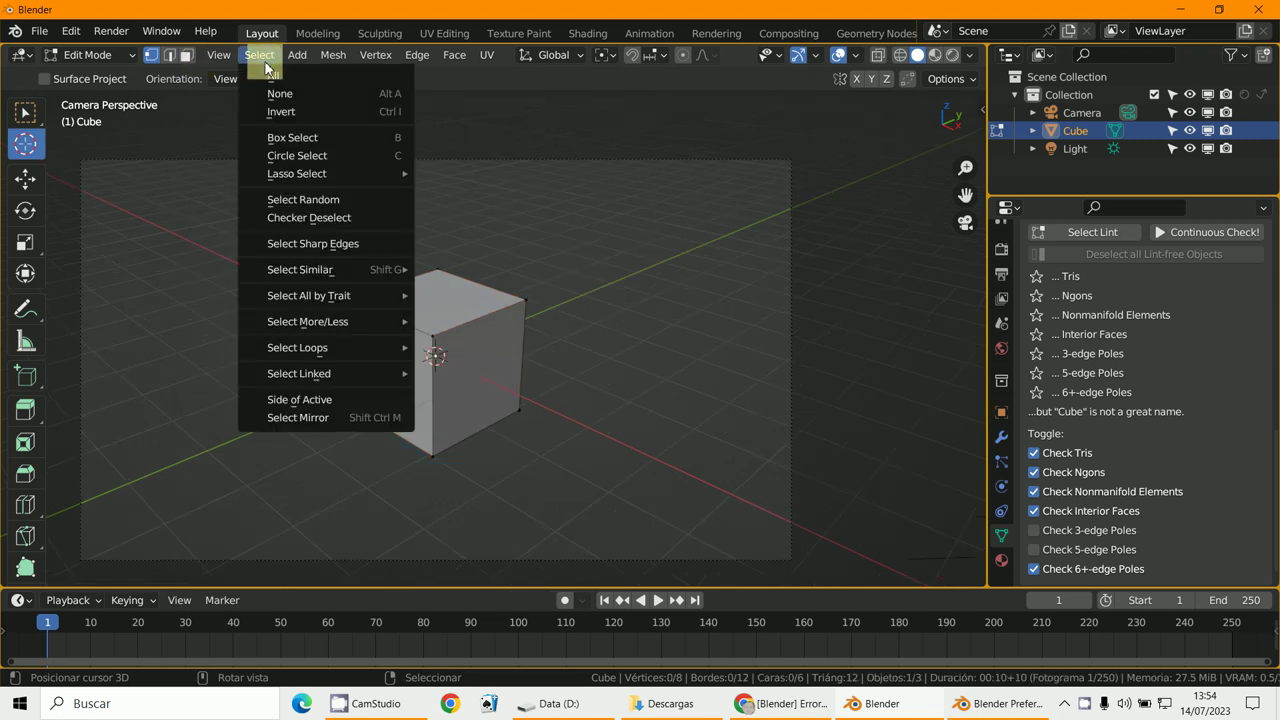
left_click(307, 199)
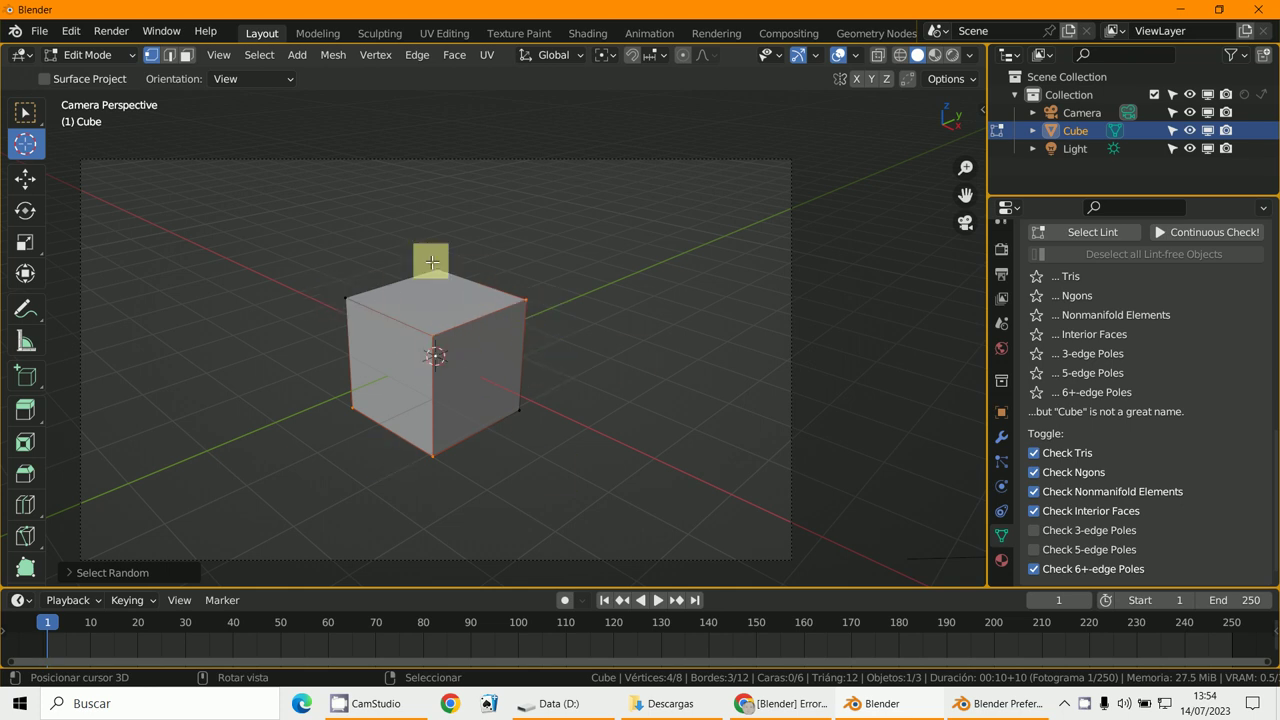
left_click(259, 54)
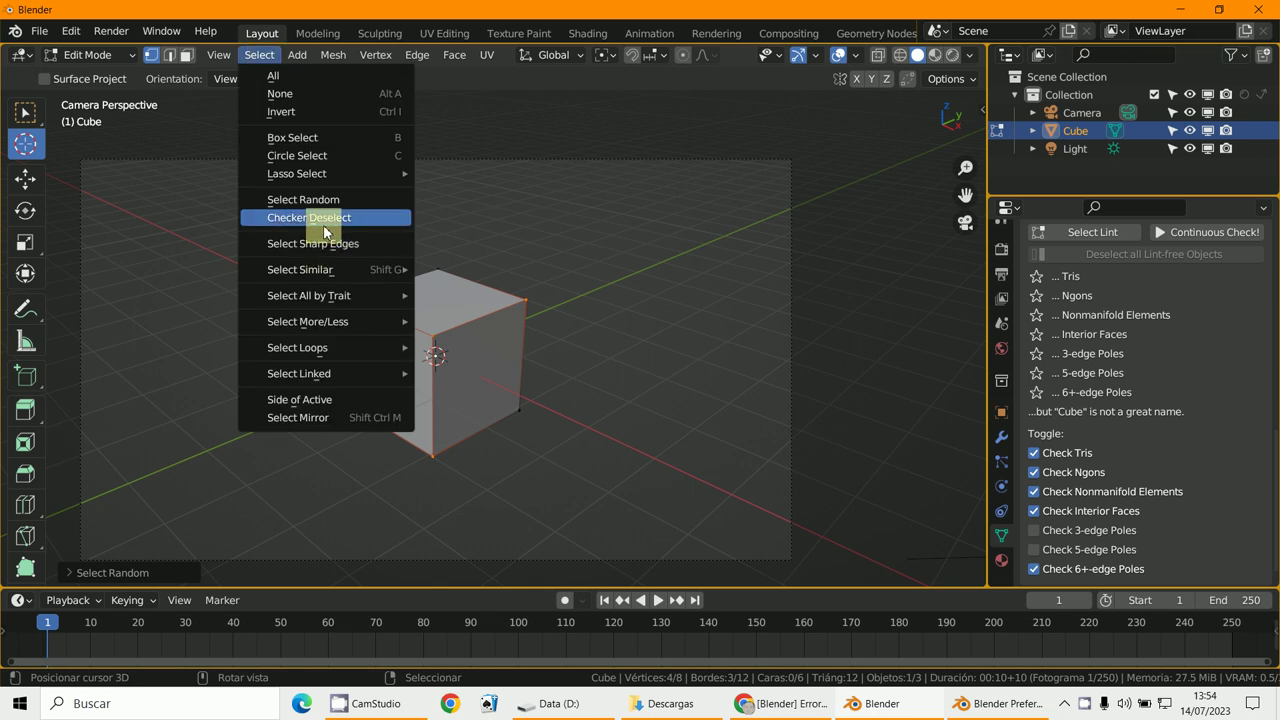
Step: Return to Object Mode in top orthographic view and delete the default cube
key("KP_7")
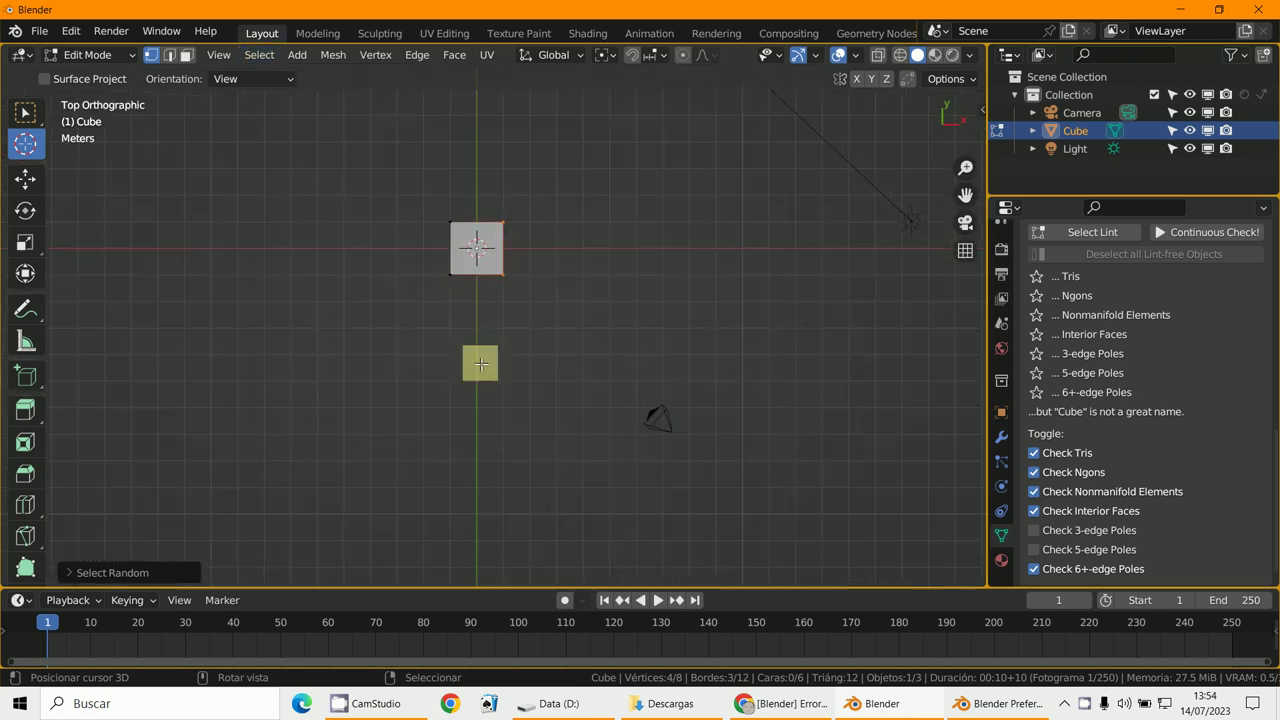
left_click(88, 55)
left_click(88, 74)
scroll(402, 292, "down", 2)
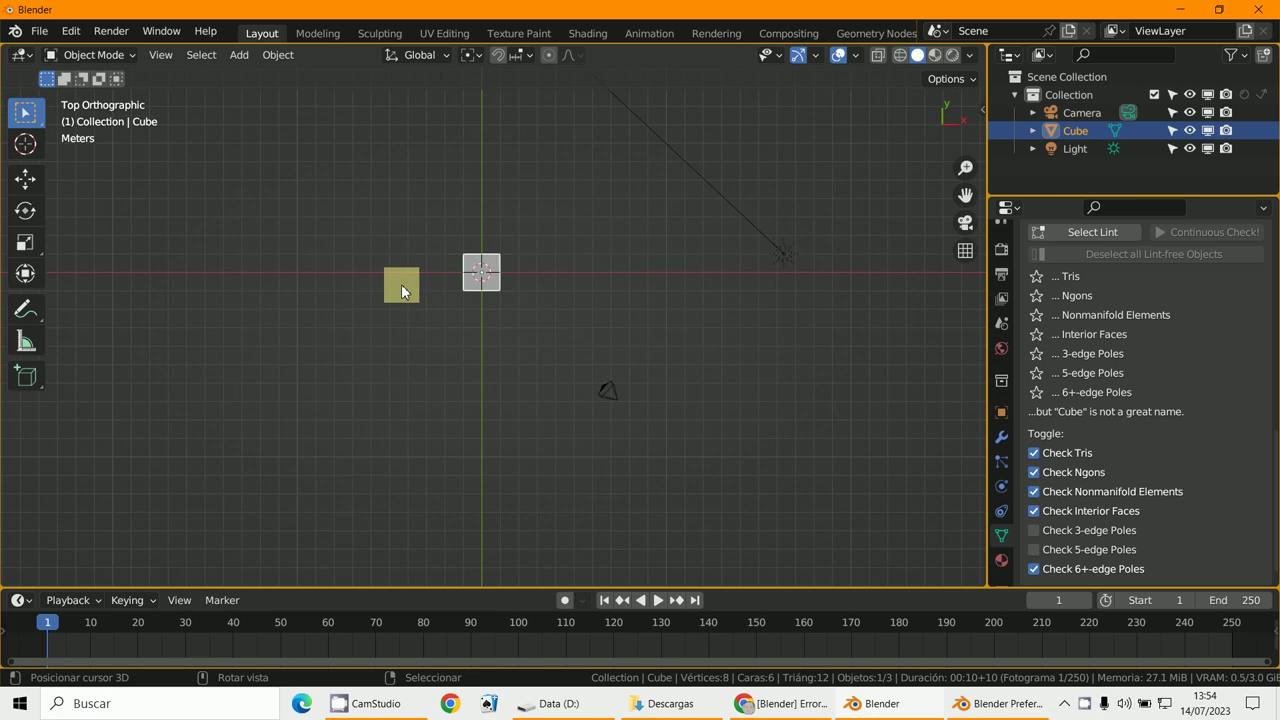
middle_click_drag(402, 292, 386, 329, "shift")
key("Delete")
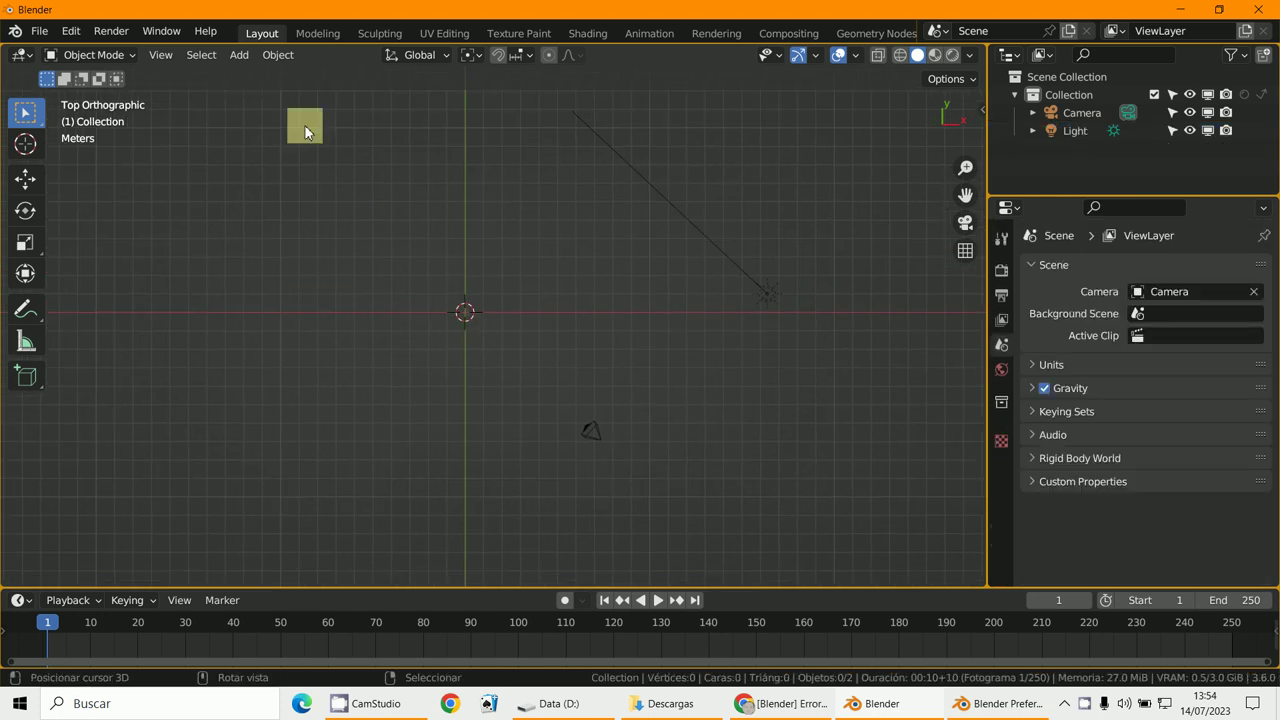
Step: Add a plane at the scene's origin and scale it up to several times its default size
left_click(245, 60)
mouse_move(251, 77)
left_click(412, 79)
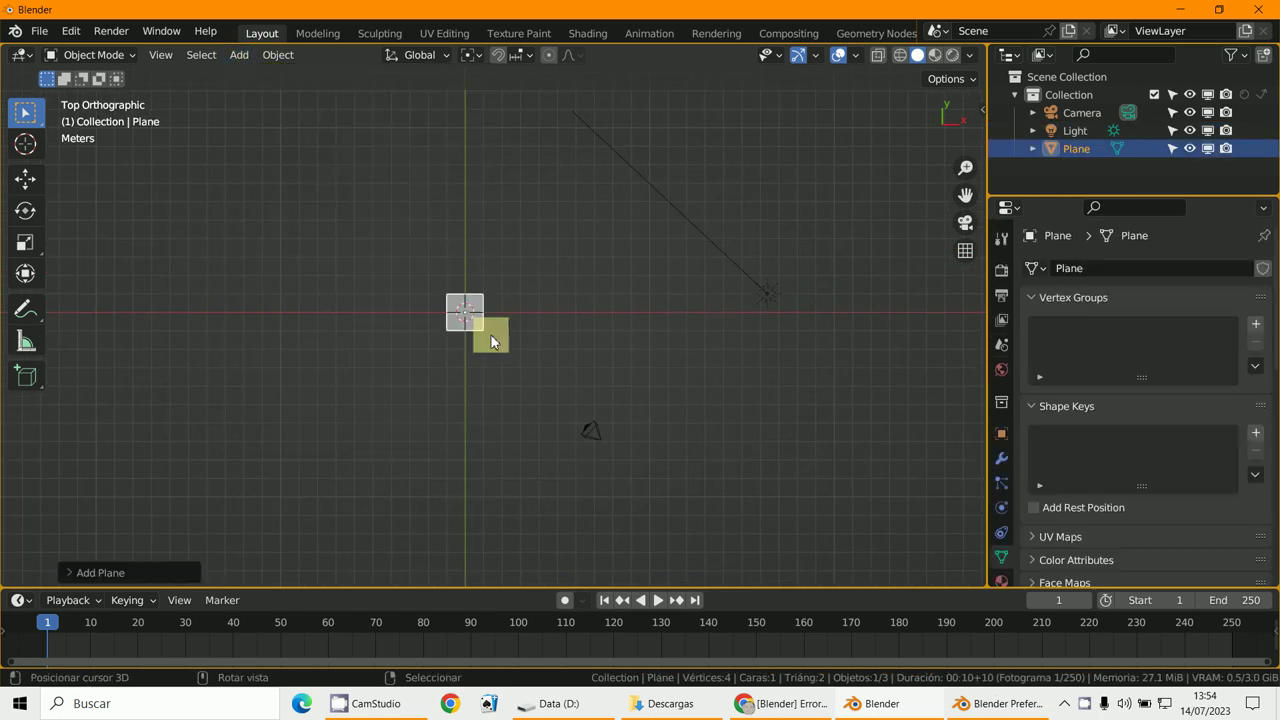
key("s")
left_click(656, 457)
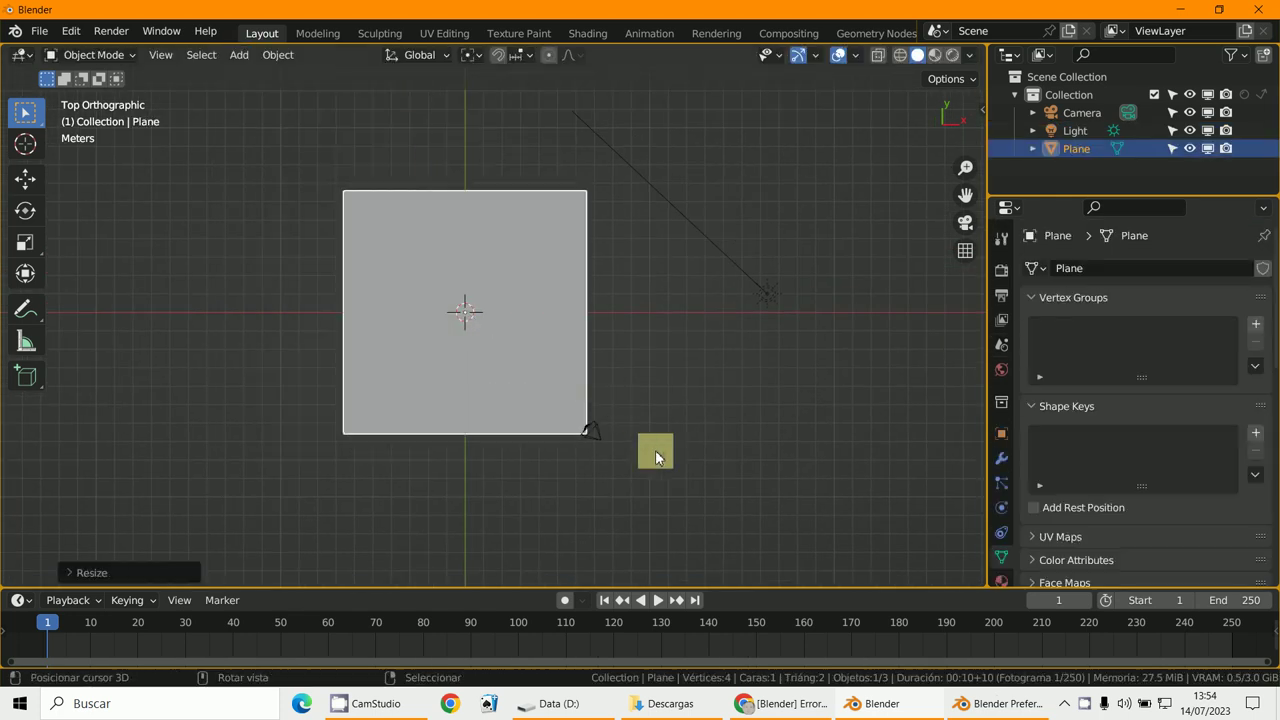
Step: Switch the plane to Edit Mode and subdivide it repeatedly into an 8 by 8 grid of faces
left_click(94, 54)
left_click(104, 91)
right_click(440, 260)
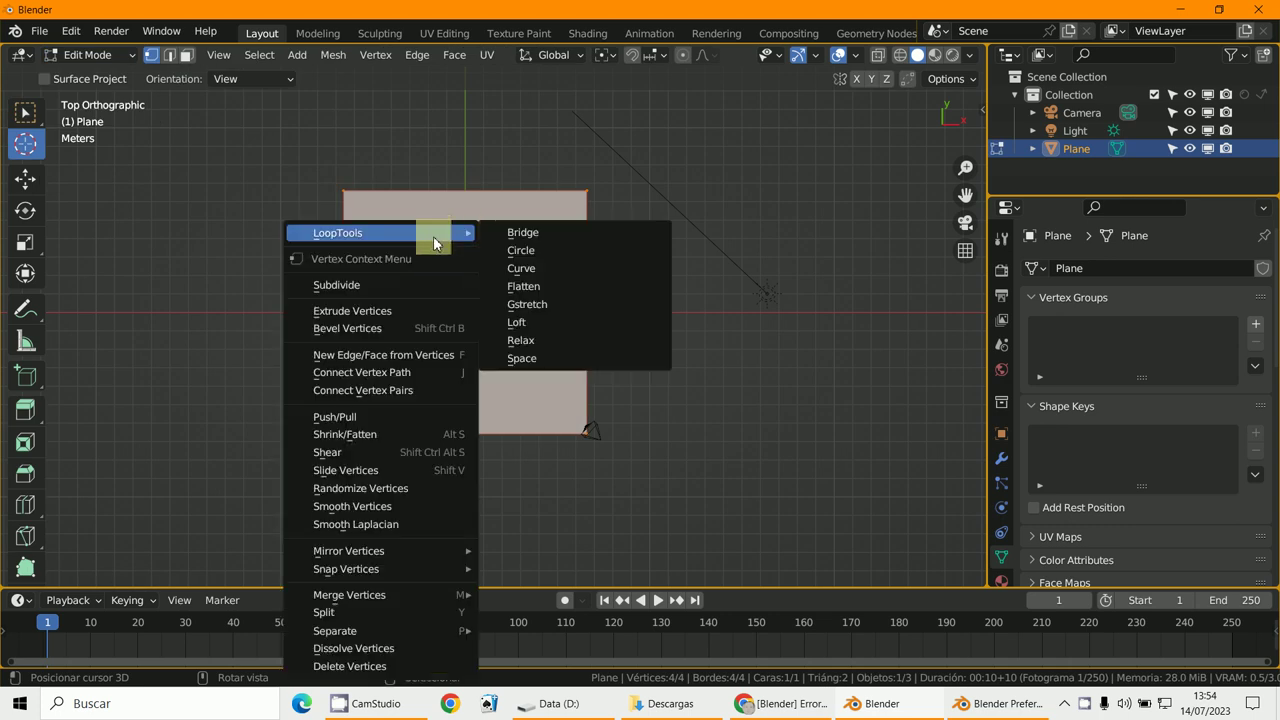
left_click(403, 285)
right_click(404, 290)
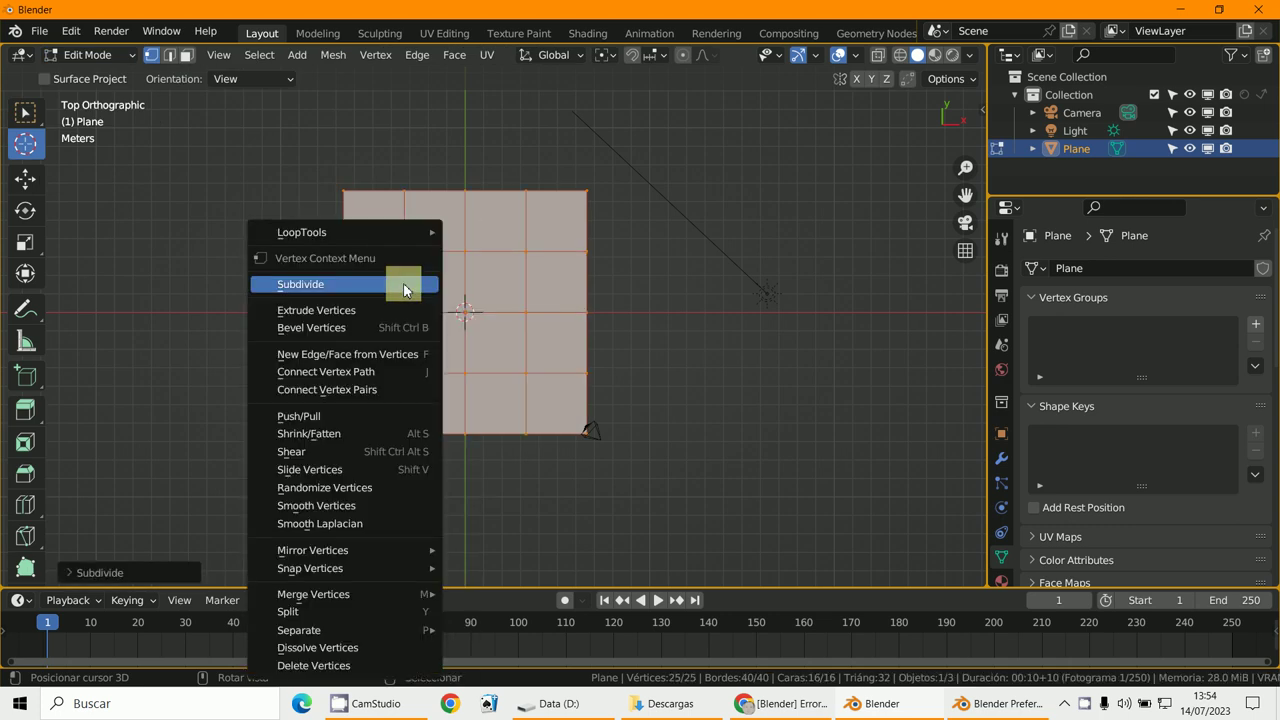
left_click(394, 283)
scroll(400, 283, "up", 3)
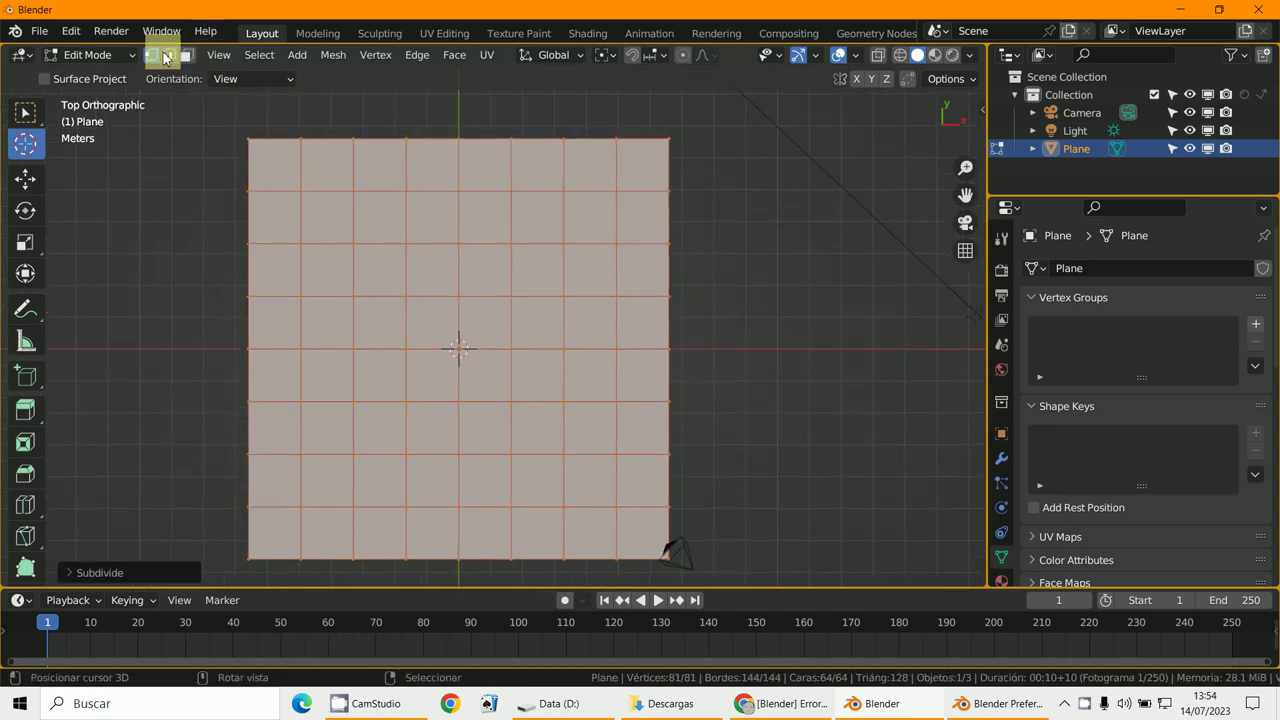
Step: Switch to edge selection and apply Checker Deselect to the plane's selected edges
left_click(169, 55)
left_click(266, 57)
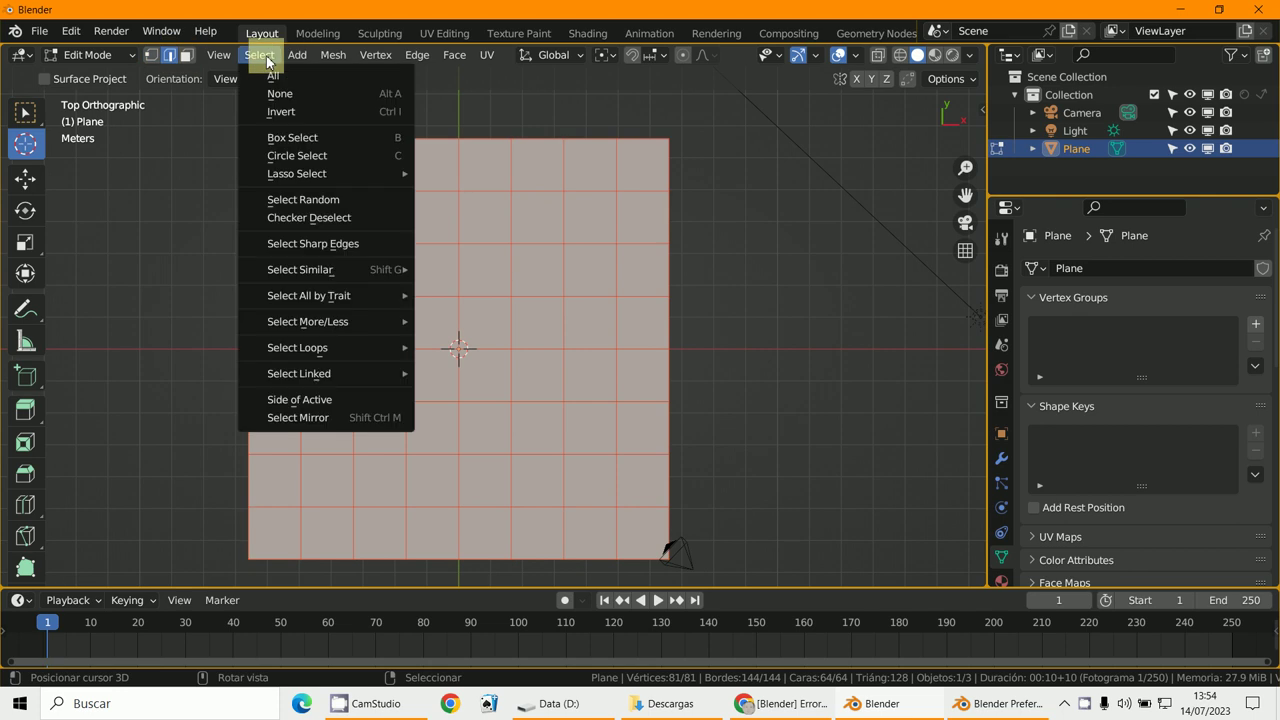
left_click(320, 218)
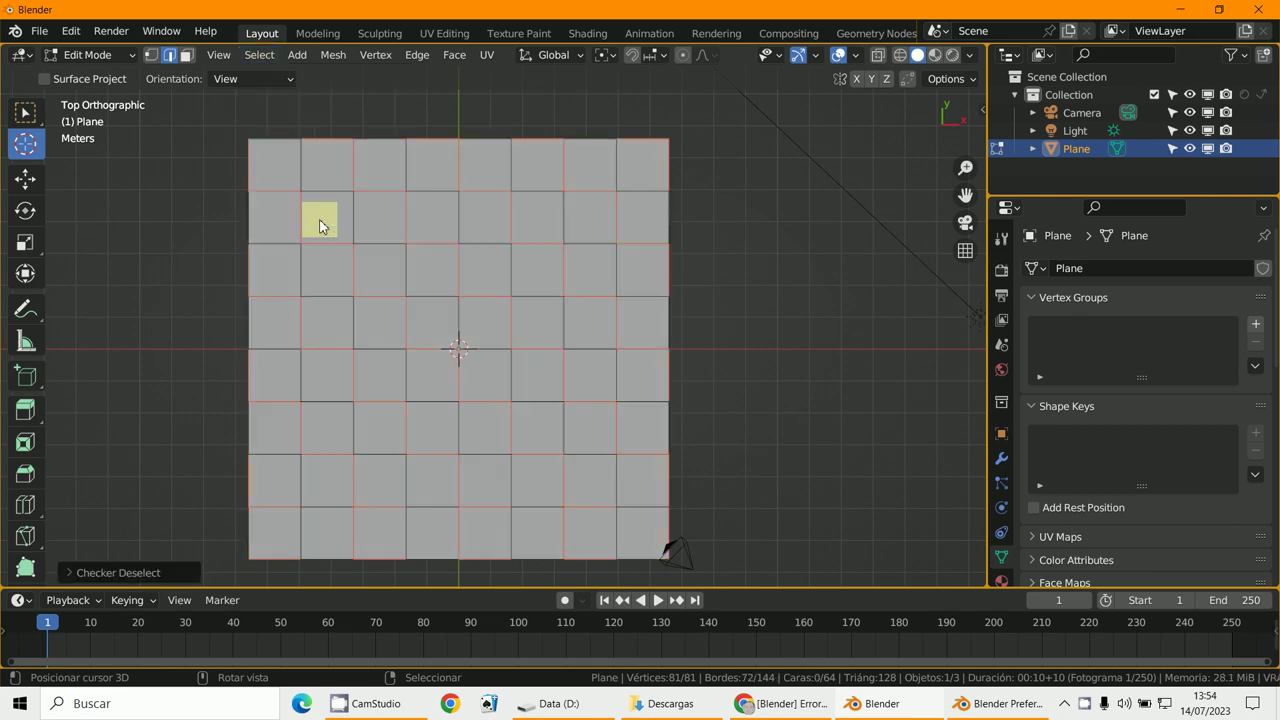
Step: Switch to face selection, select all of the plane's faces and apply Checker Deselect to keep every other face
left_click(187, 56)
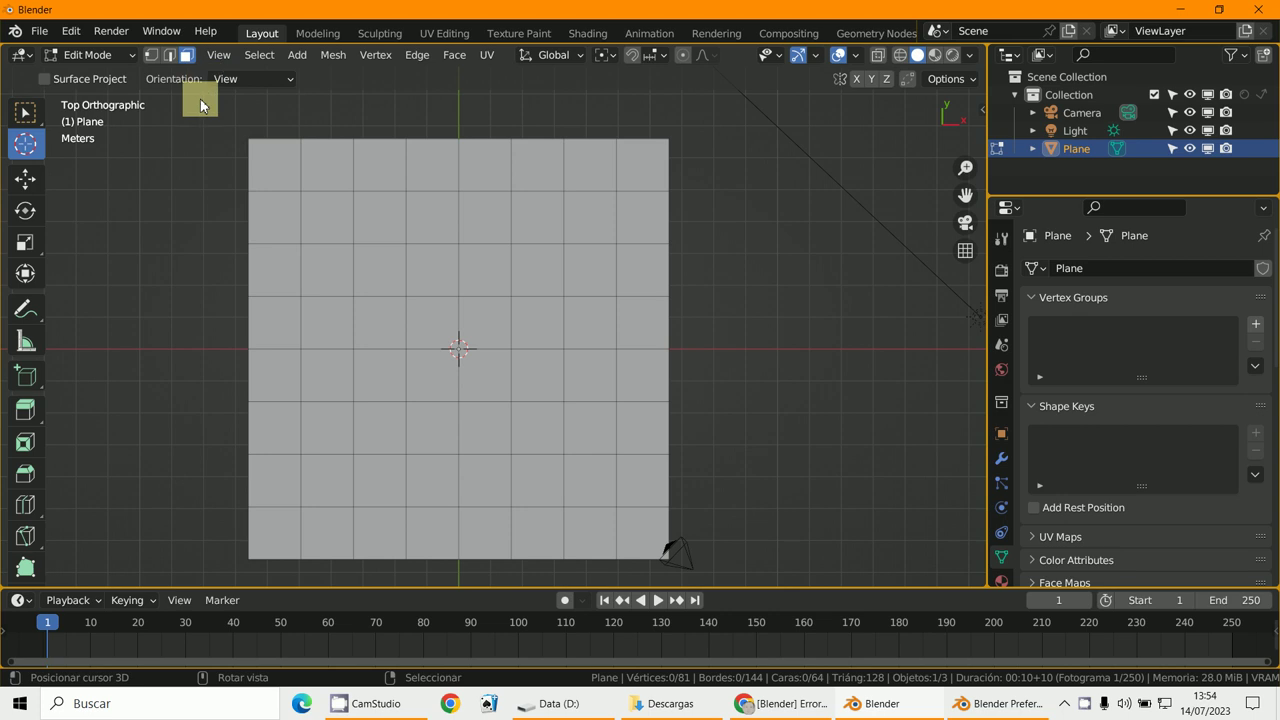
key("a")
key("alt+a")
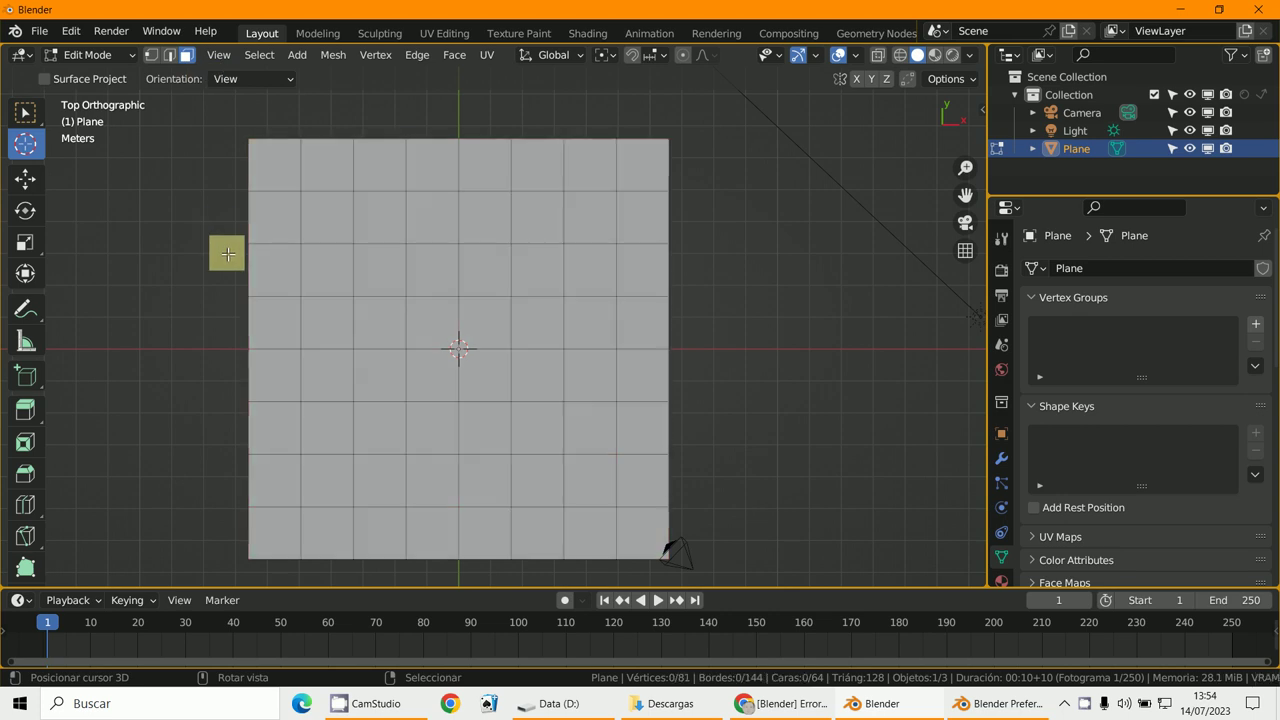
left_click(264, 56)
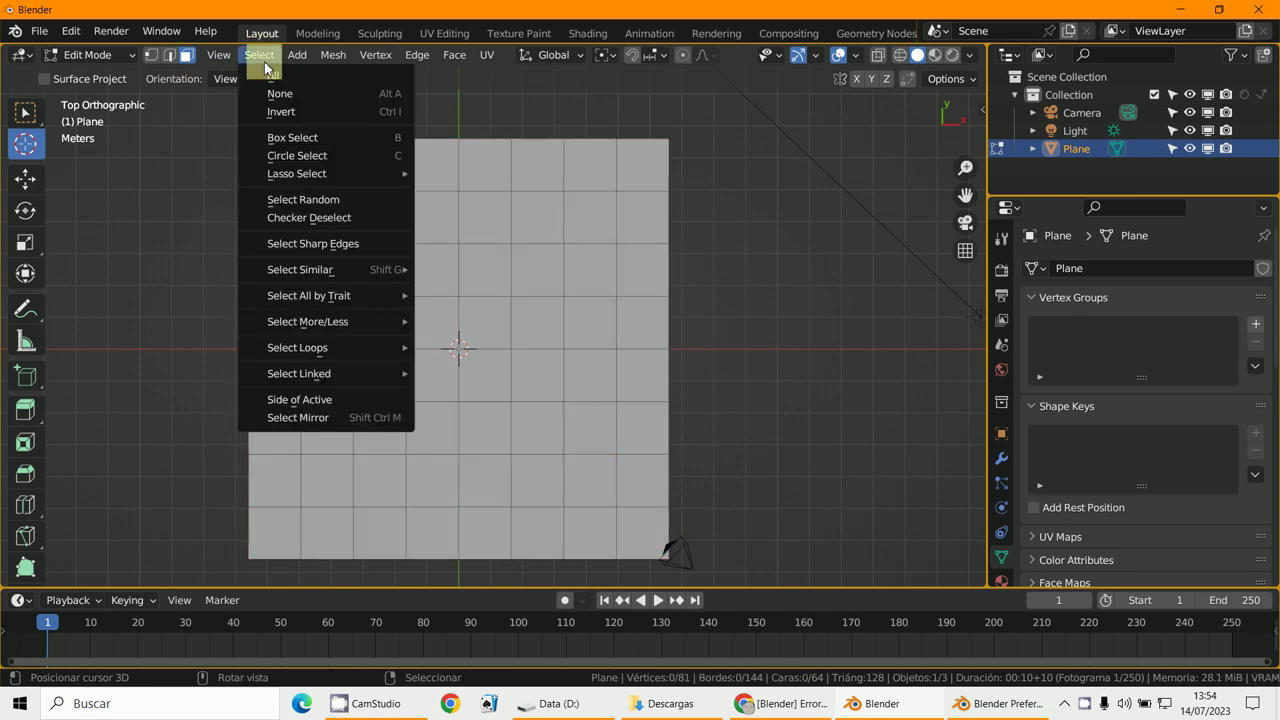
left_click(358, 223)
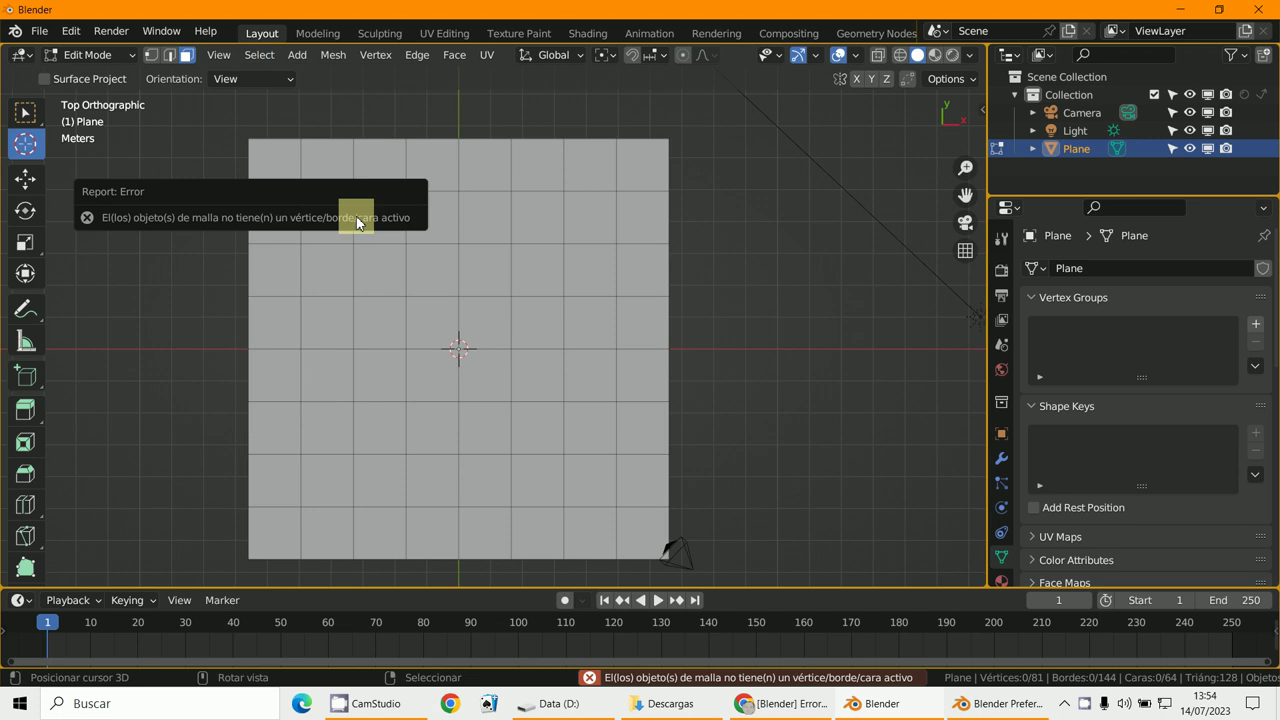
key("a")
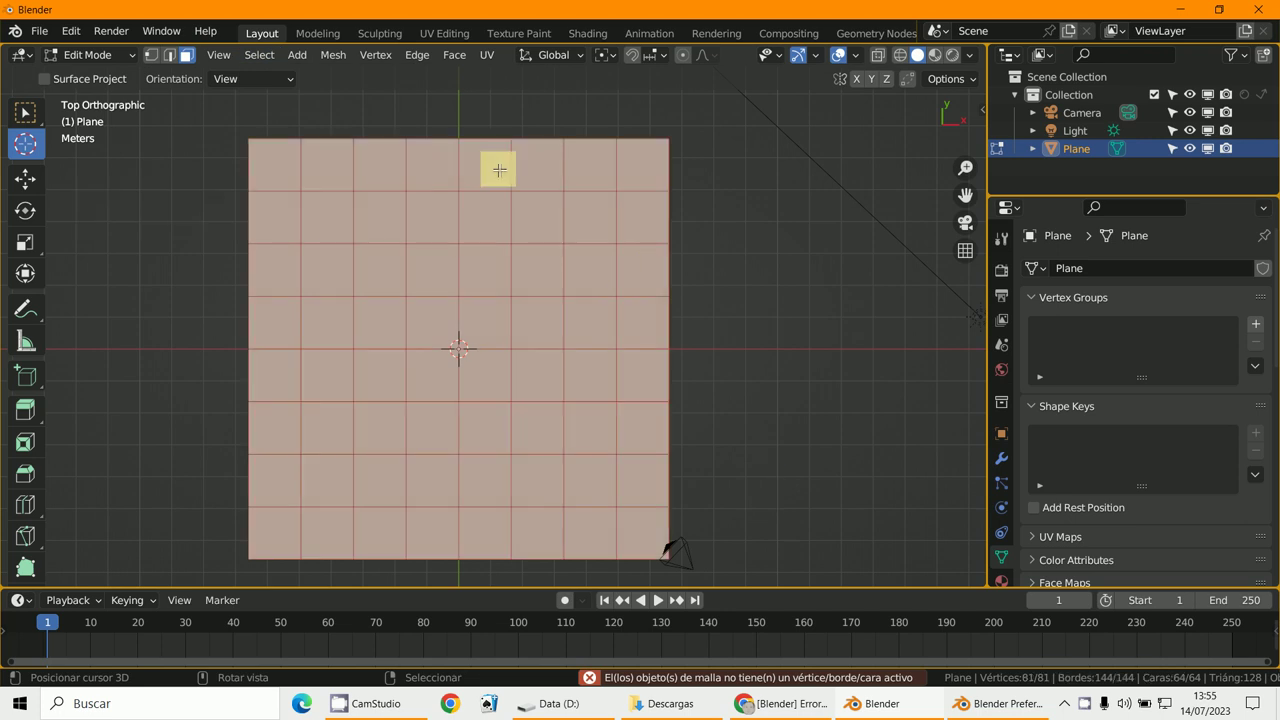
left_click(260, 55)
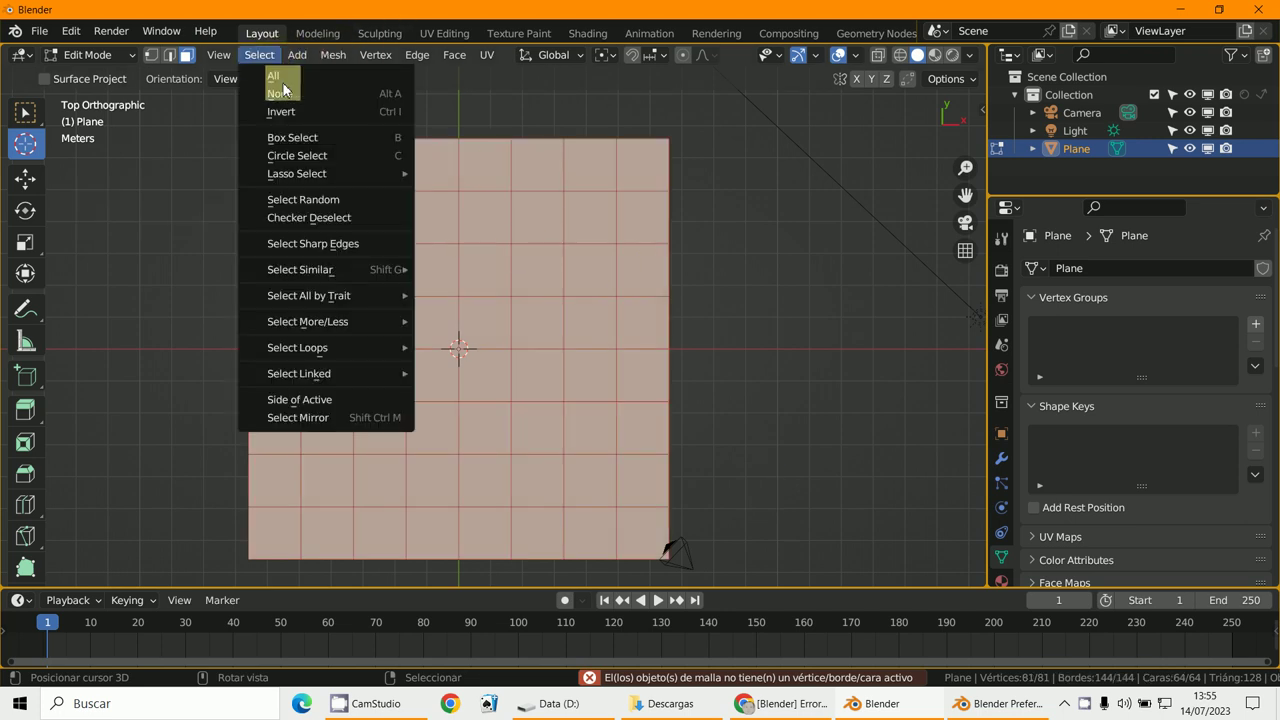
left_click(323, 214)
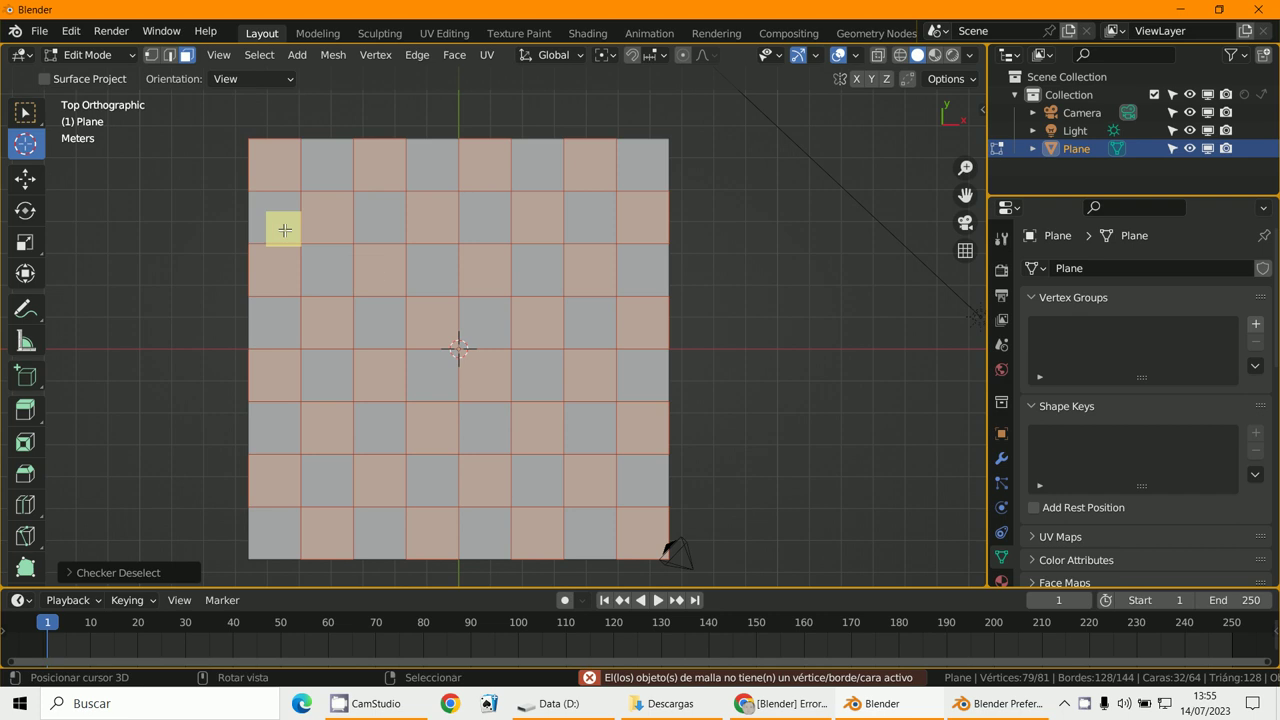
Step: Extrude the checkered face selection slightly upward to form alternating raised blocks
middle_click_drag(430, 284, 270, 88)
key("e")
left_click(497, 356)
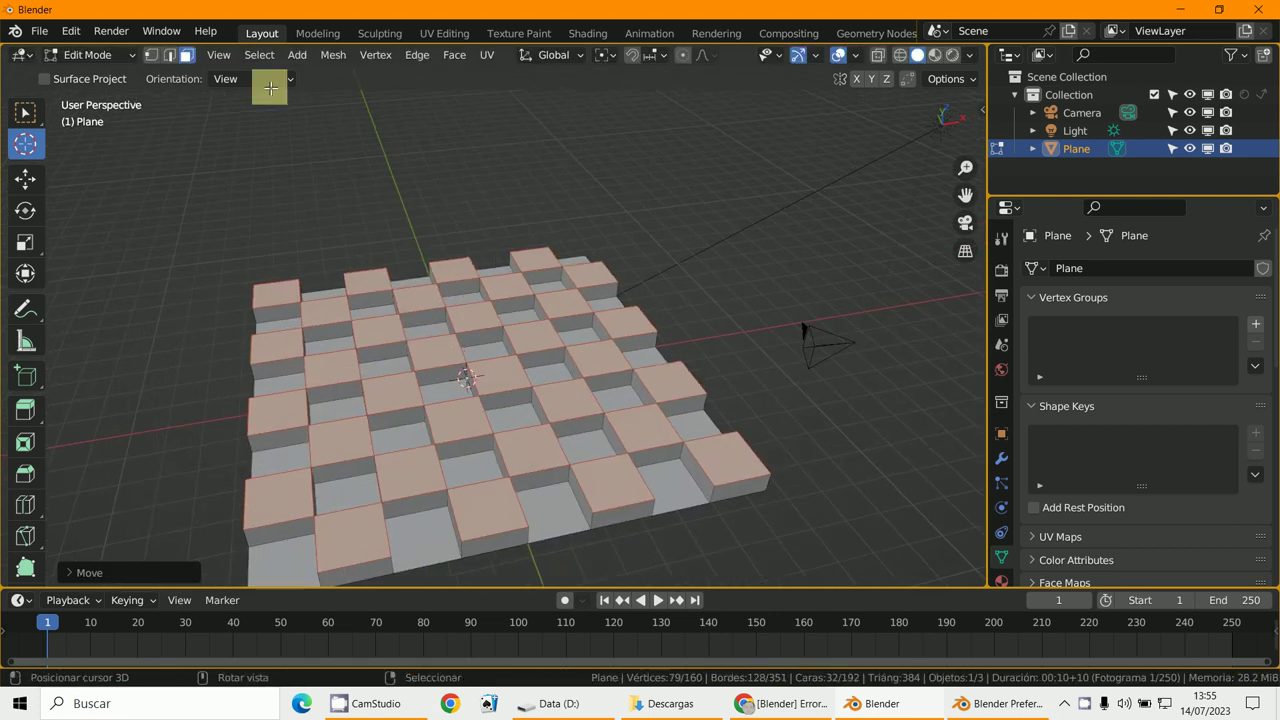
left_click(259, 54)
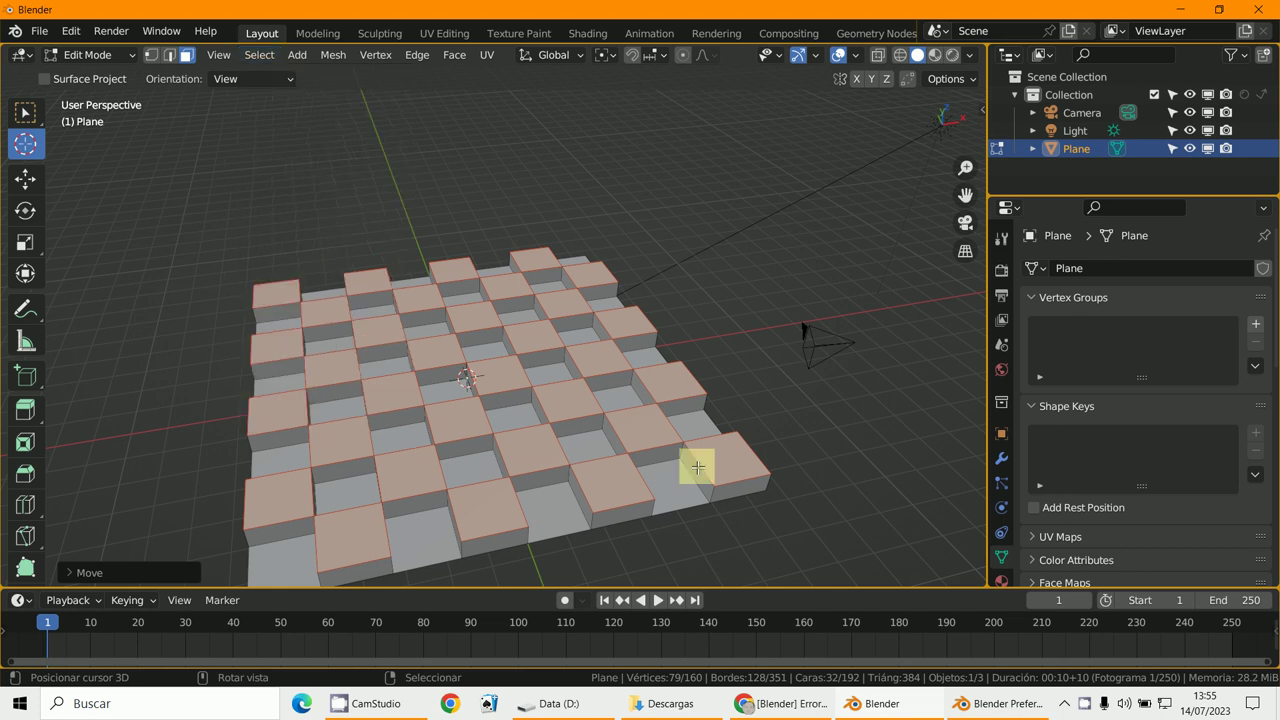
left_click(259, 54)
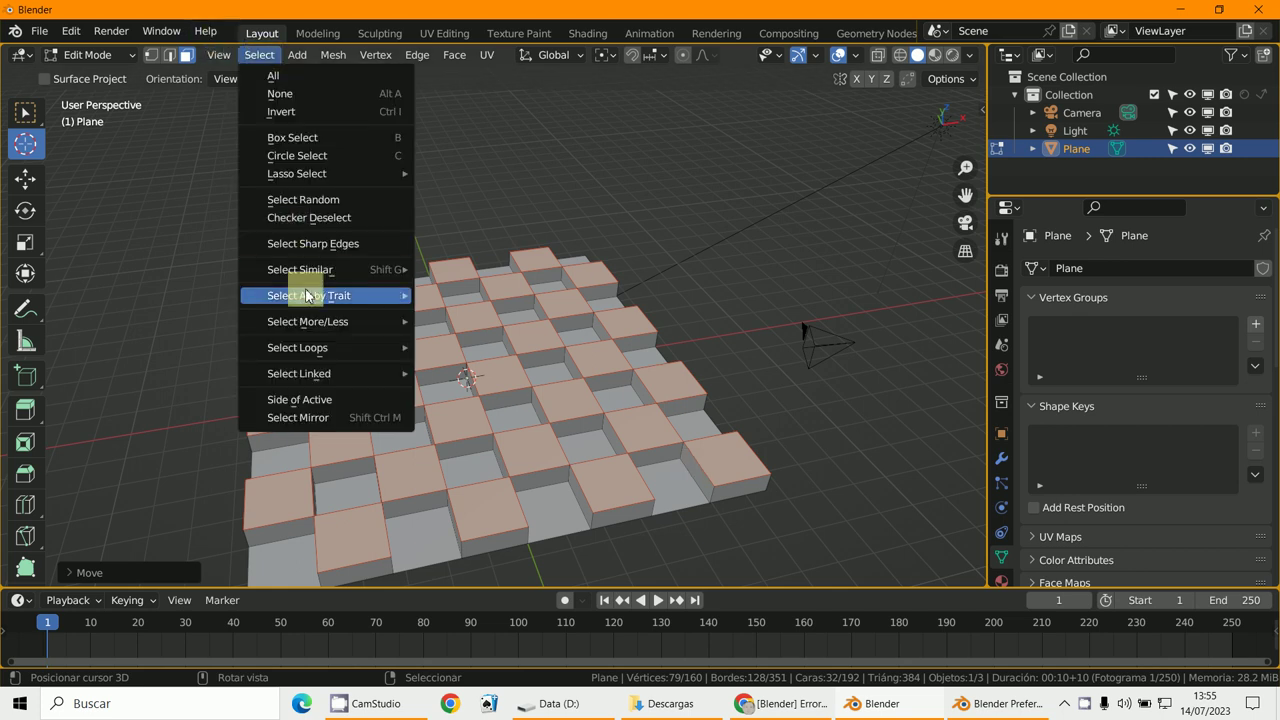
left_click(826, 474)
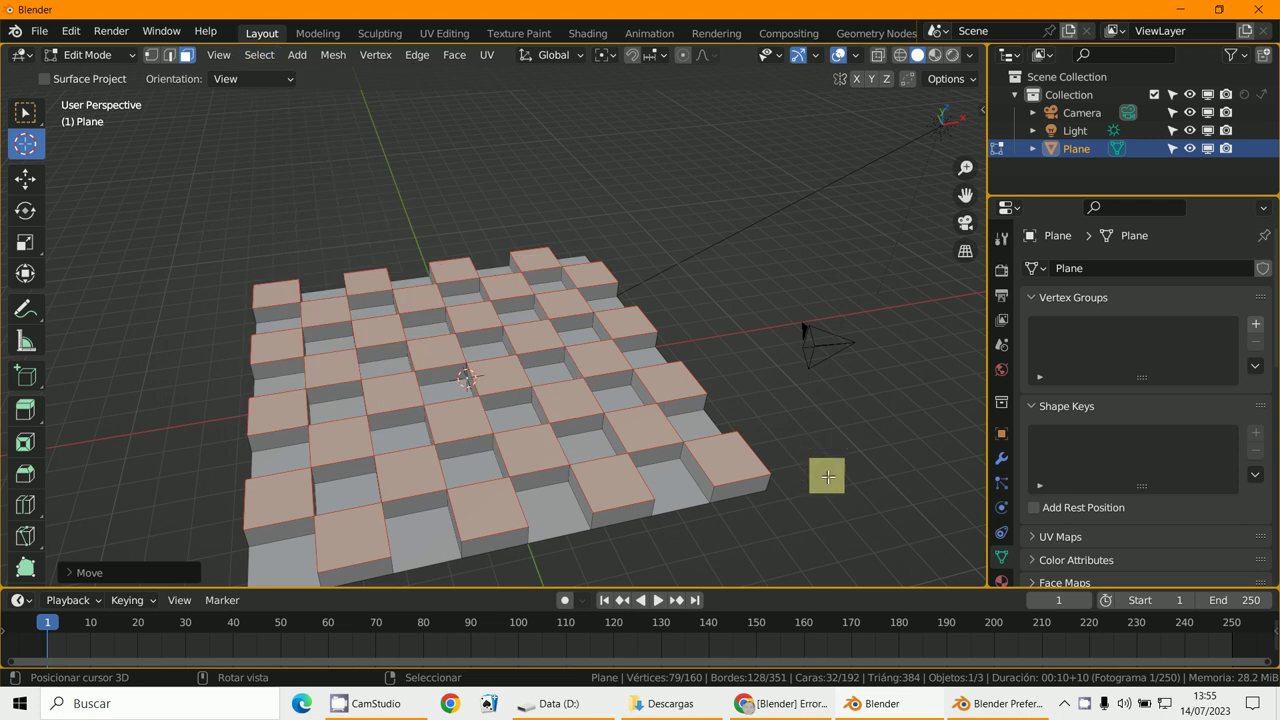
Step: Select only the top face of the front corner block and extend the selection with Select Similar by Area
left_click(709, 455)
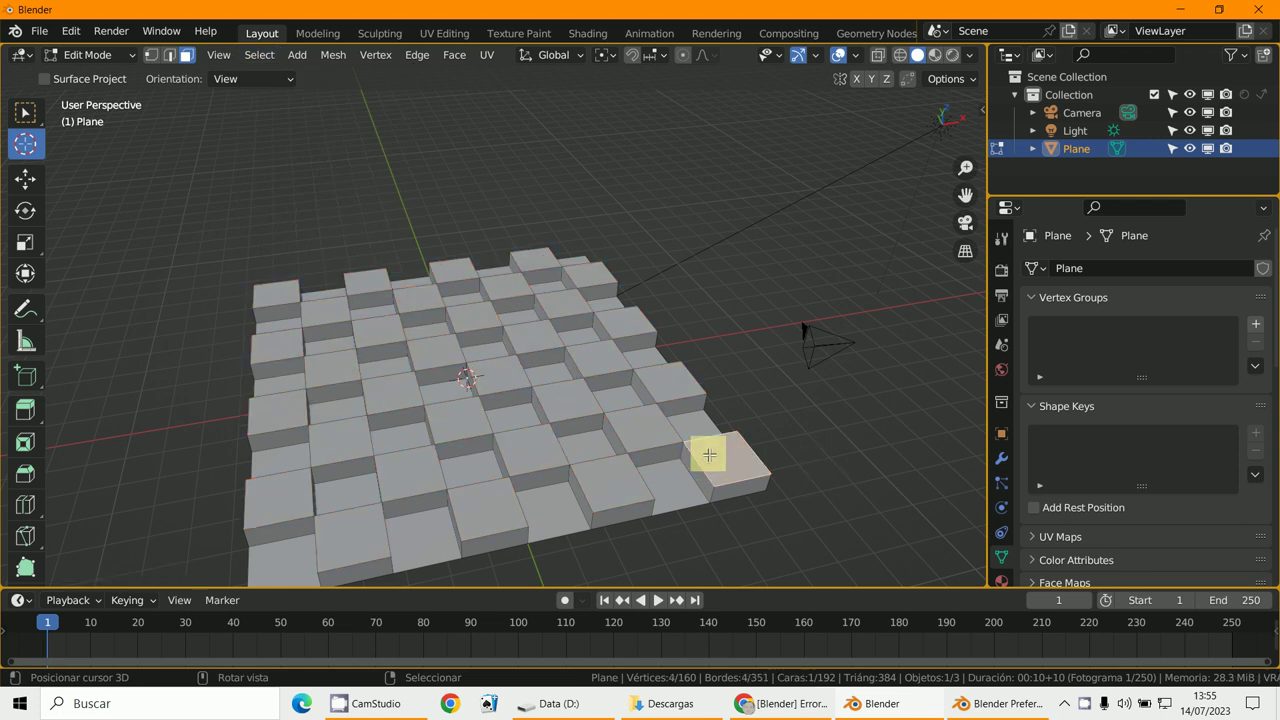
left_click(267, 64)
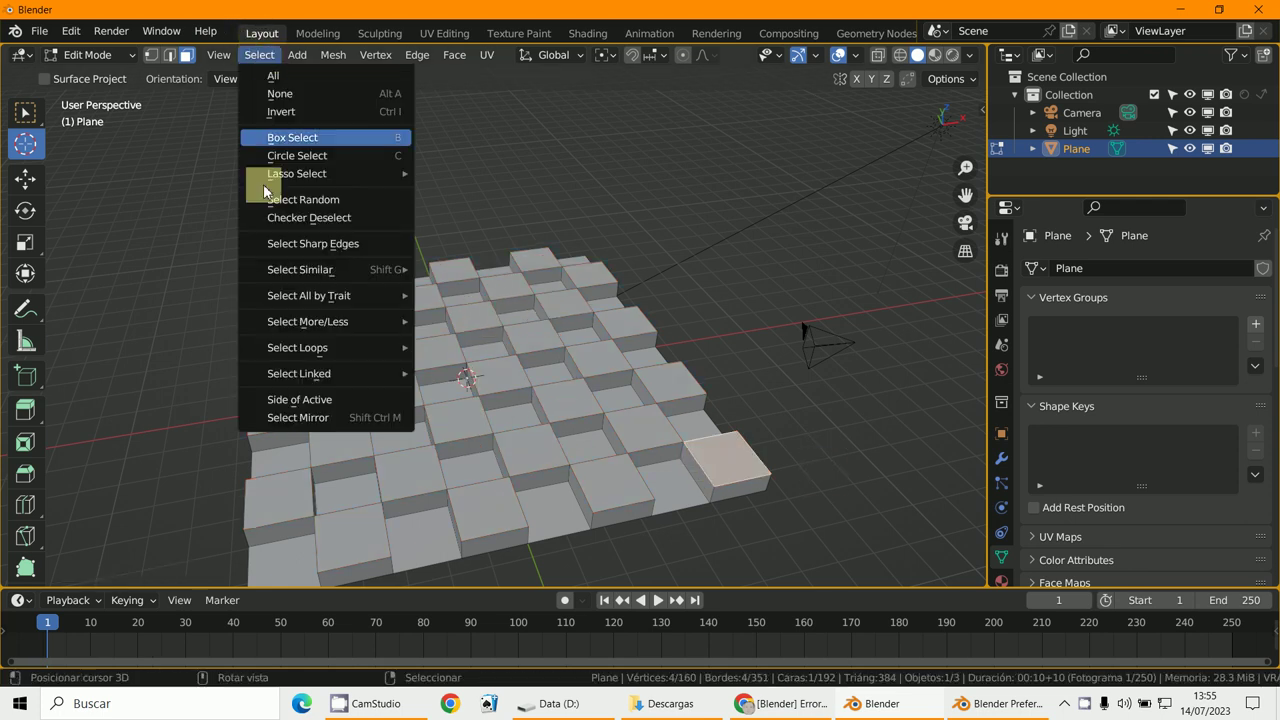
mouse_move(331, 272)
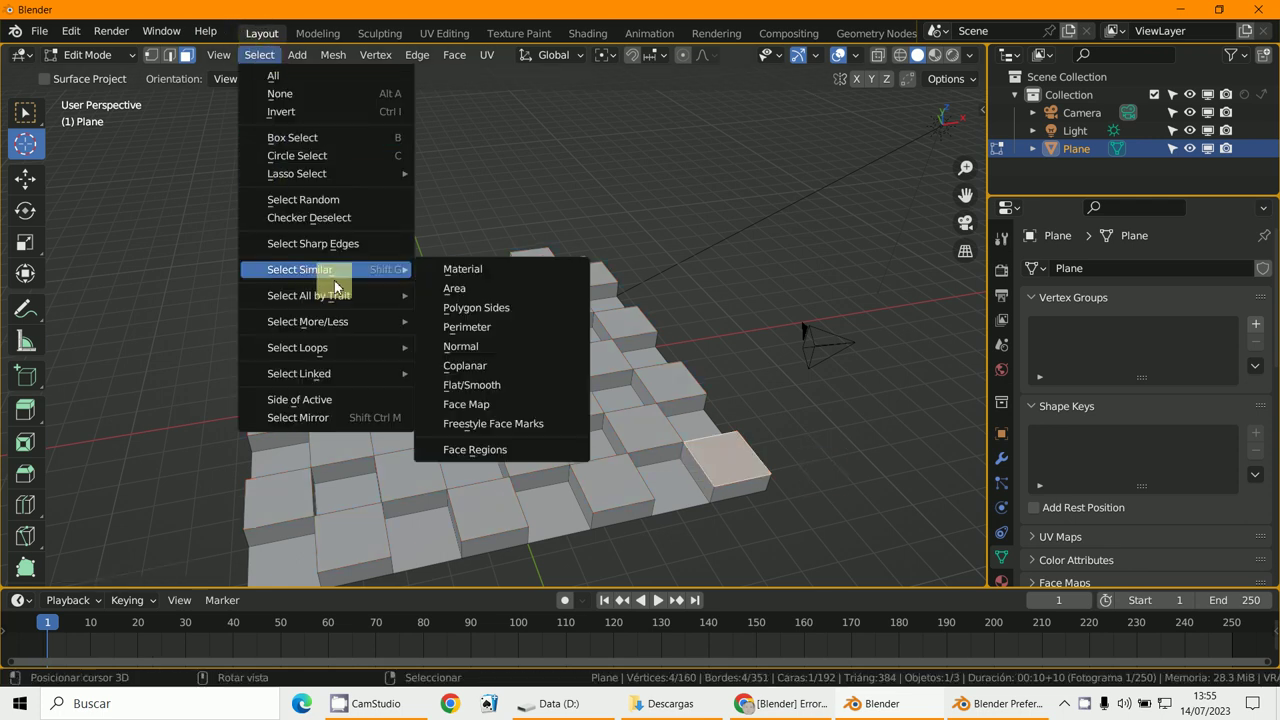
left_click(489, 290)
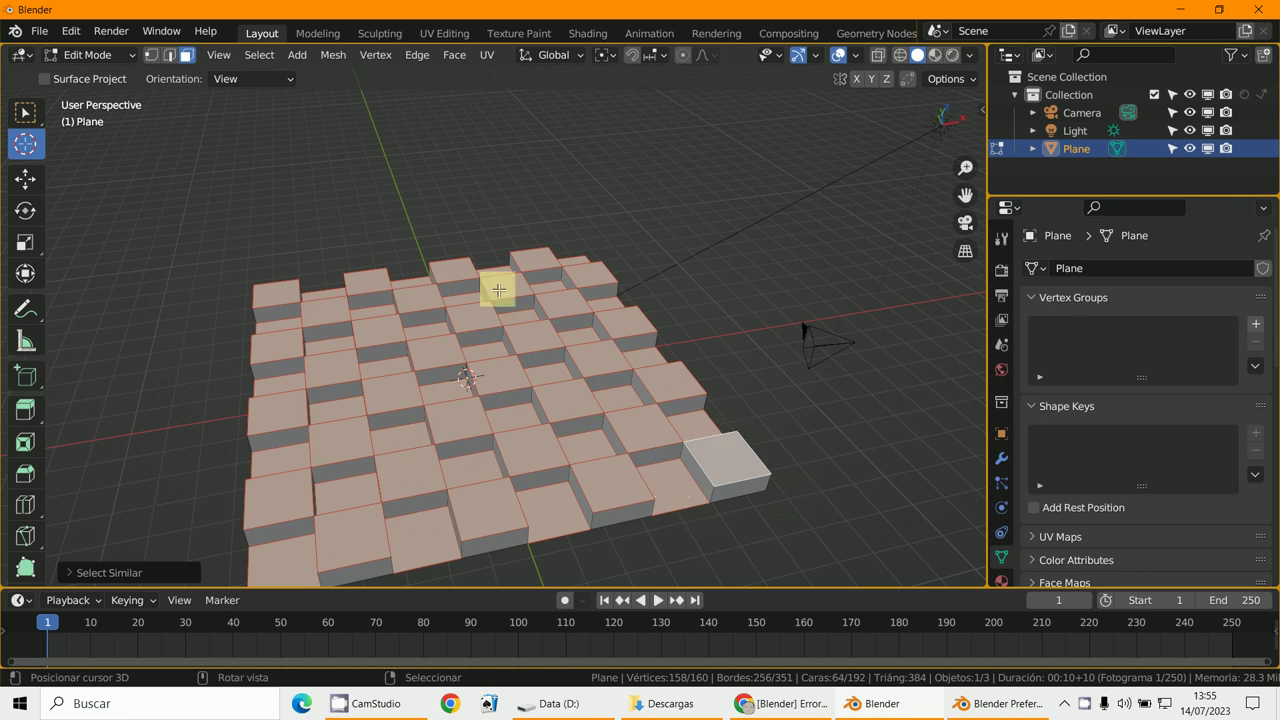
Step: Reselect only the corner block's top face, try Select Similar by Polygon Sides and undo that selection
left_click(735, 447)
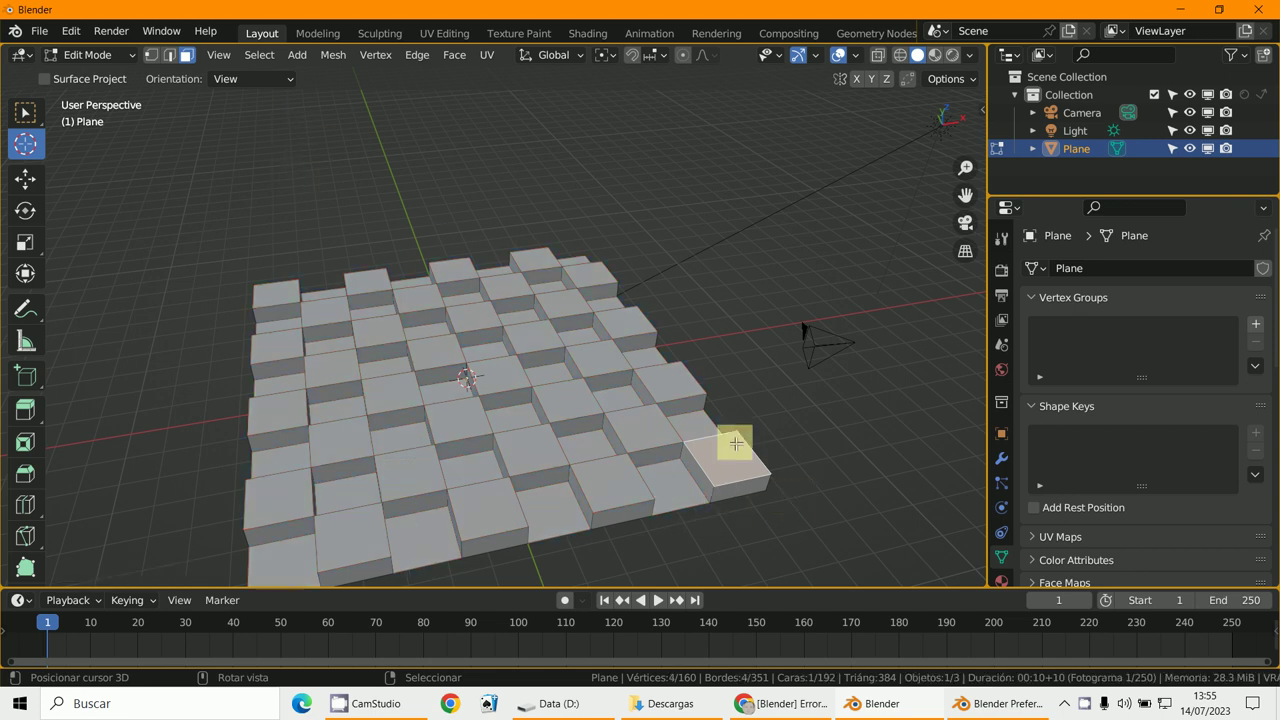
left_click(257, 55)
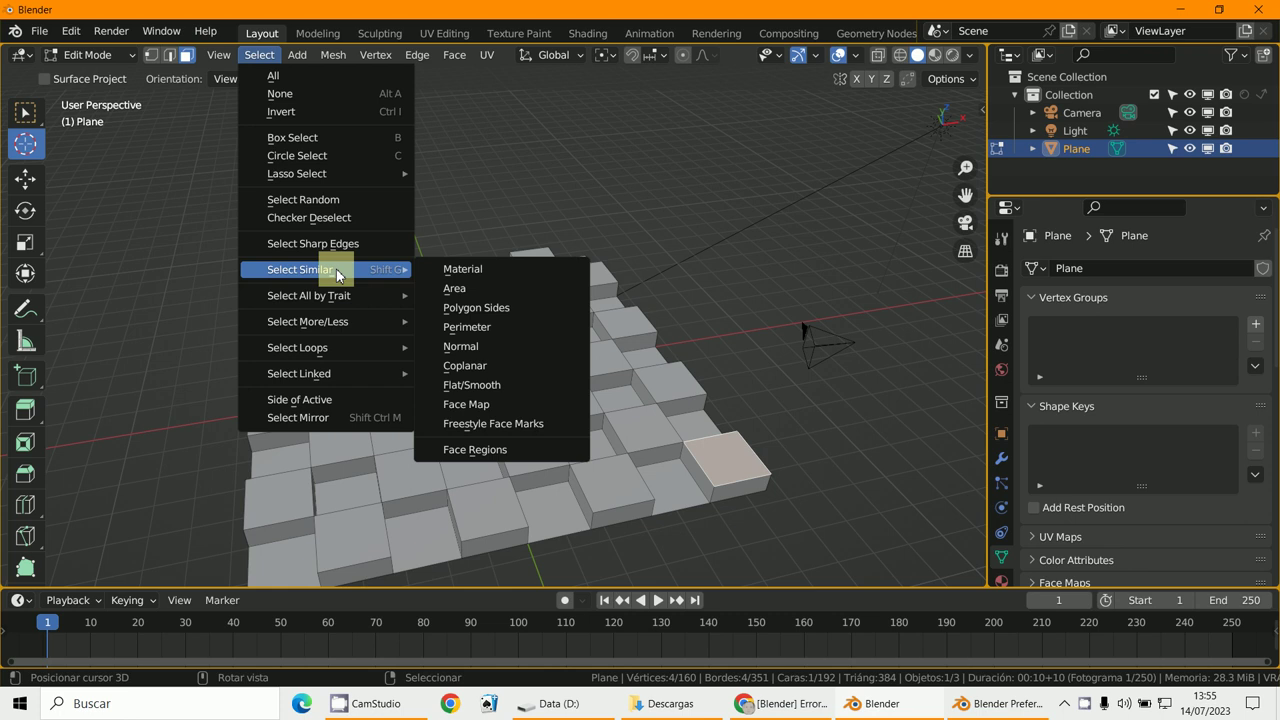
left_click(509, 319)
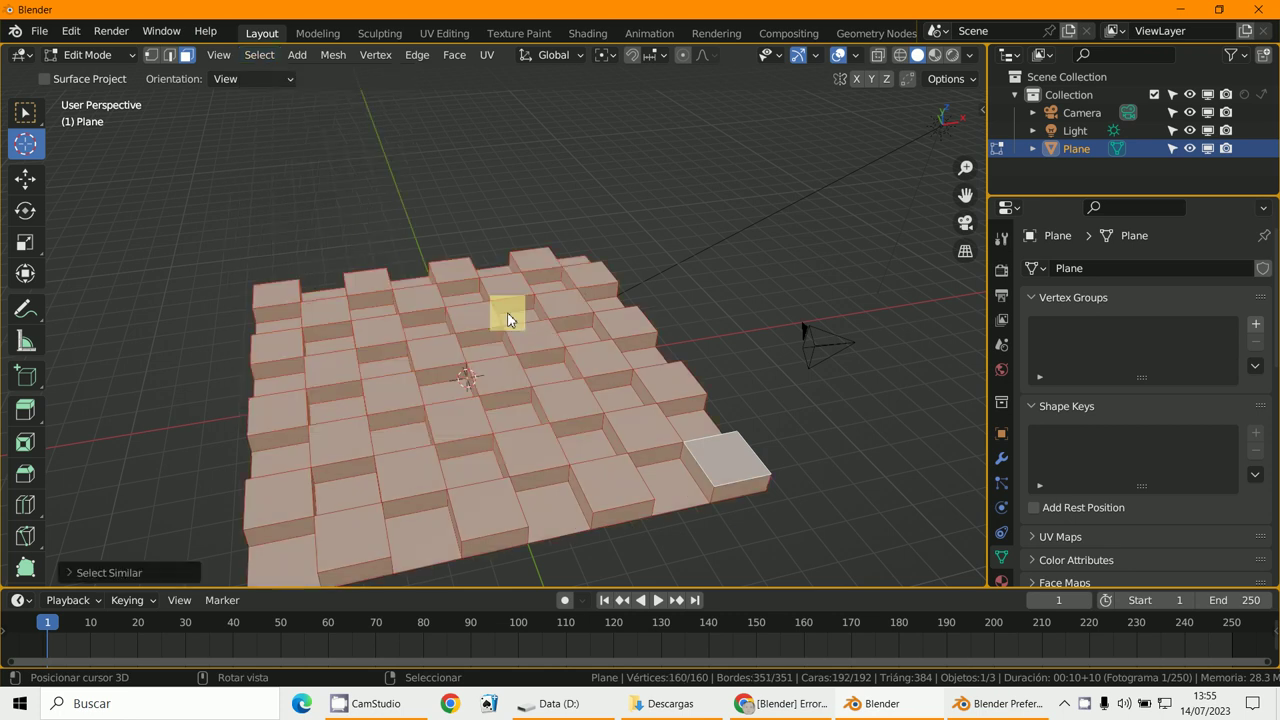
key("ctrl+z")
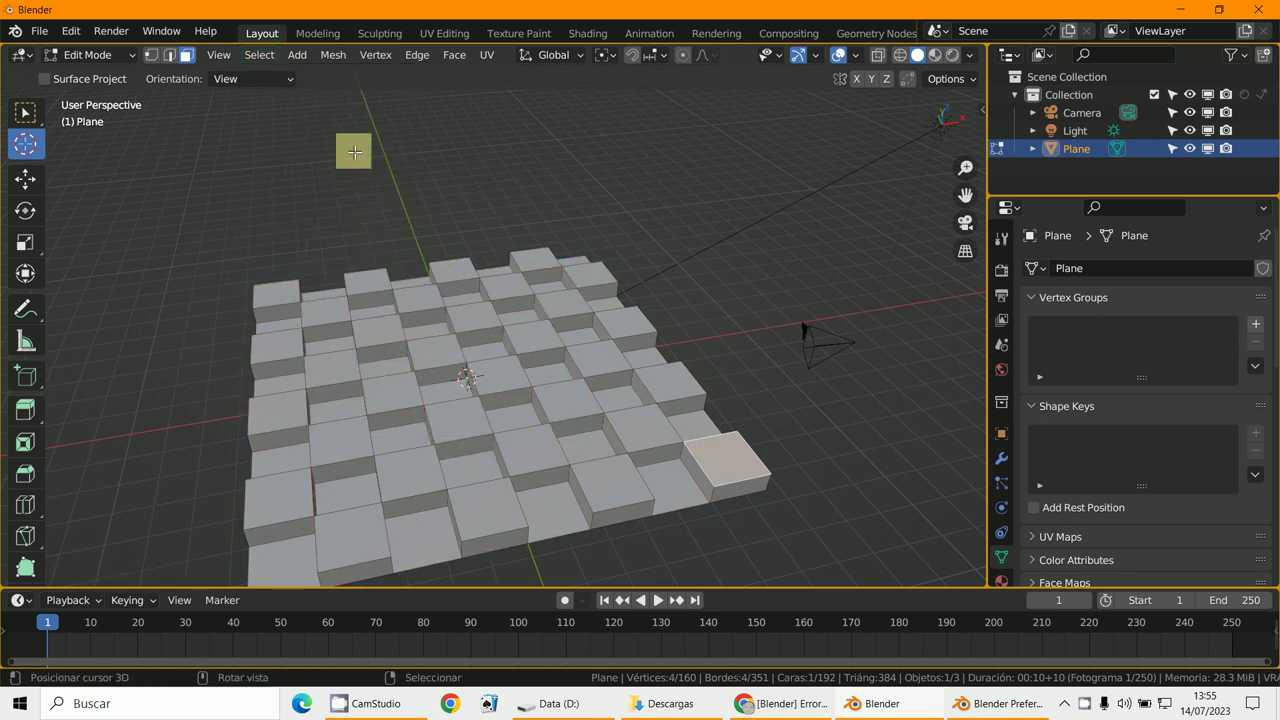
Step: Select all raised block tops with Select Similar by Coplanar, based on the corner block's top face
left_click(259, 55)
mouse_move(361, 314)
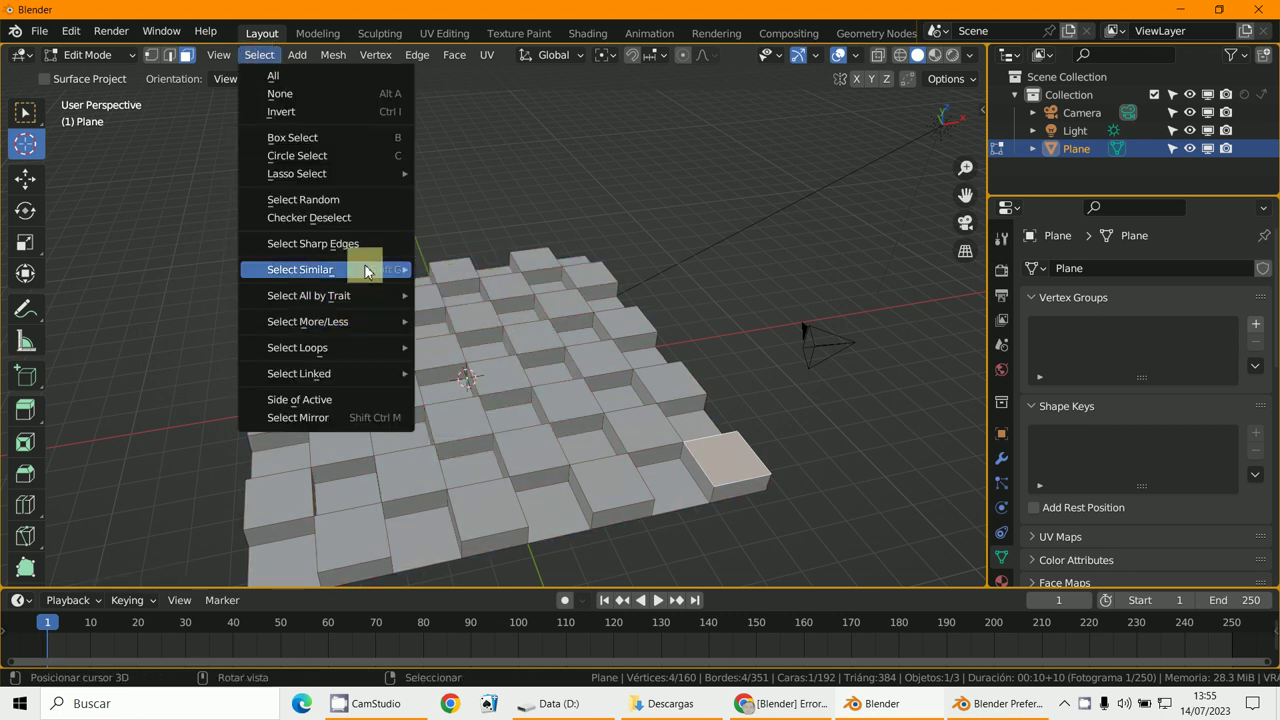
mouse_move(366, 268)
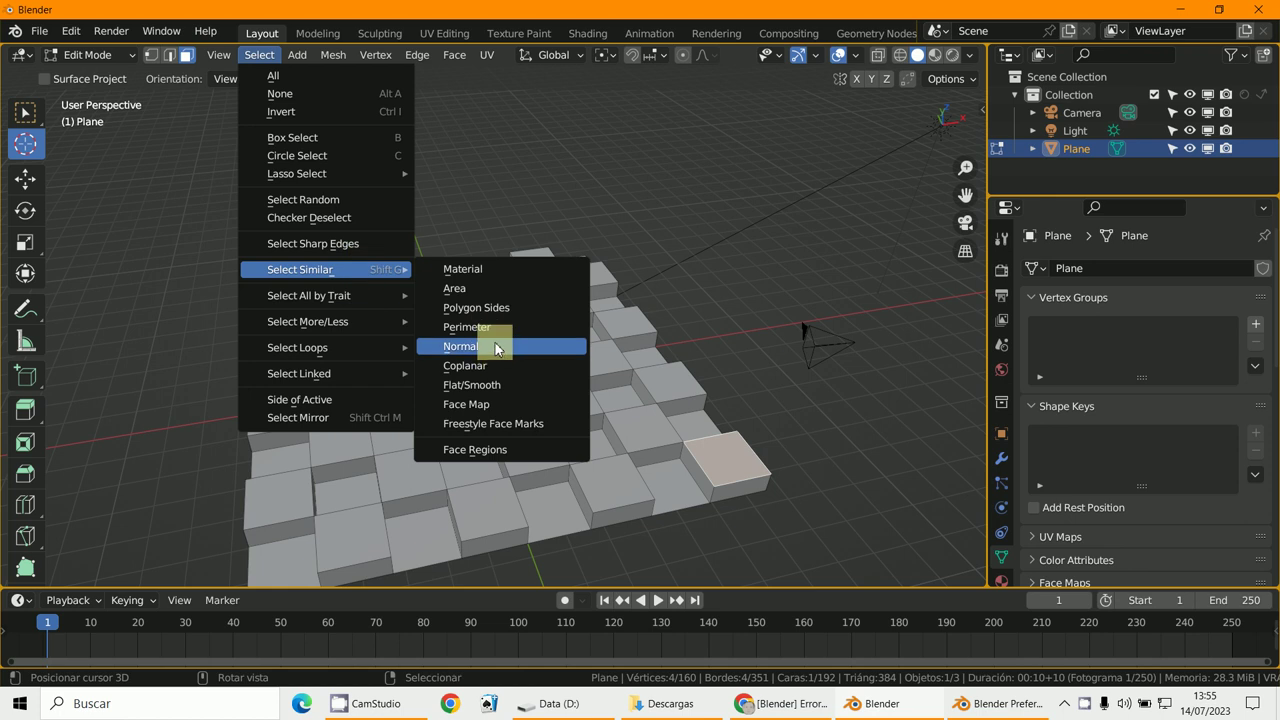
left_click(492, 367)
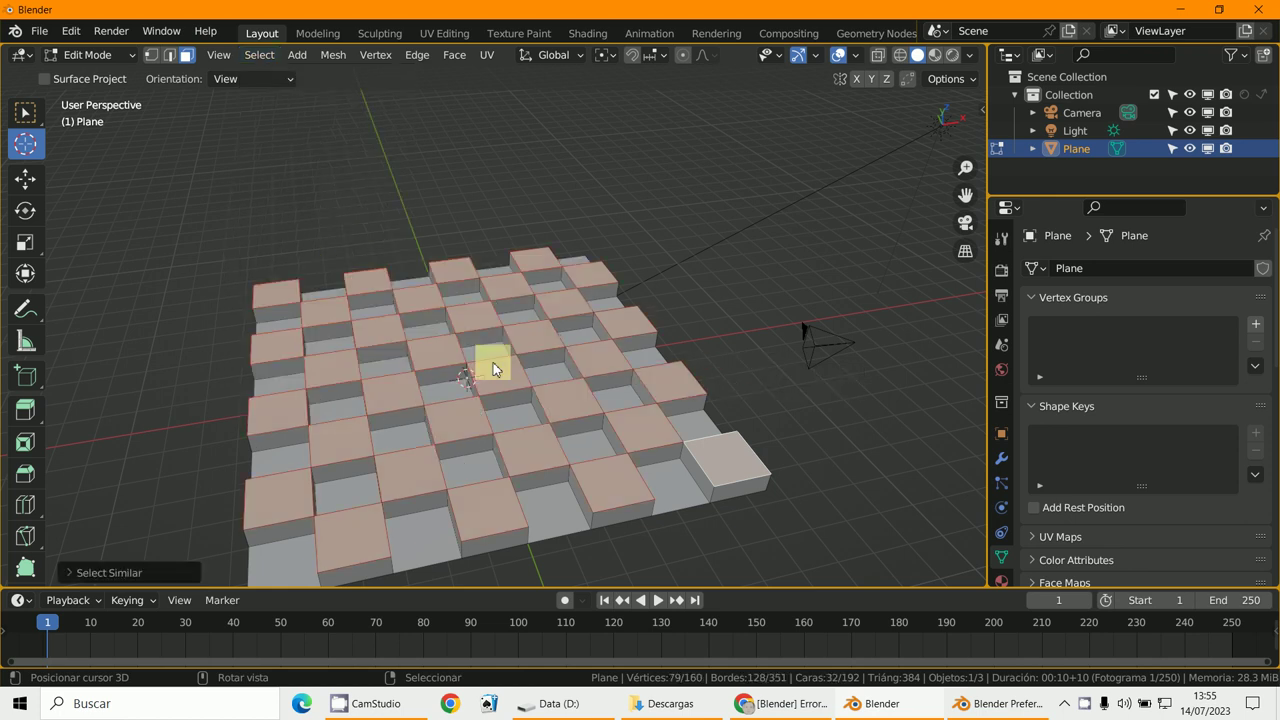
Step: Extrude the selected block tops and move the new faces up along the Z axis to make the blocks taller
middle_click_drag(492, 367, 586, 434)
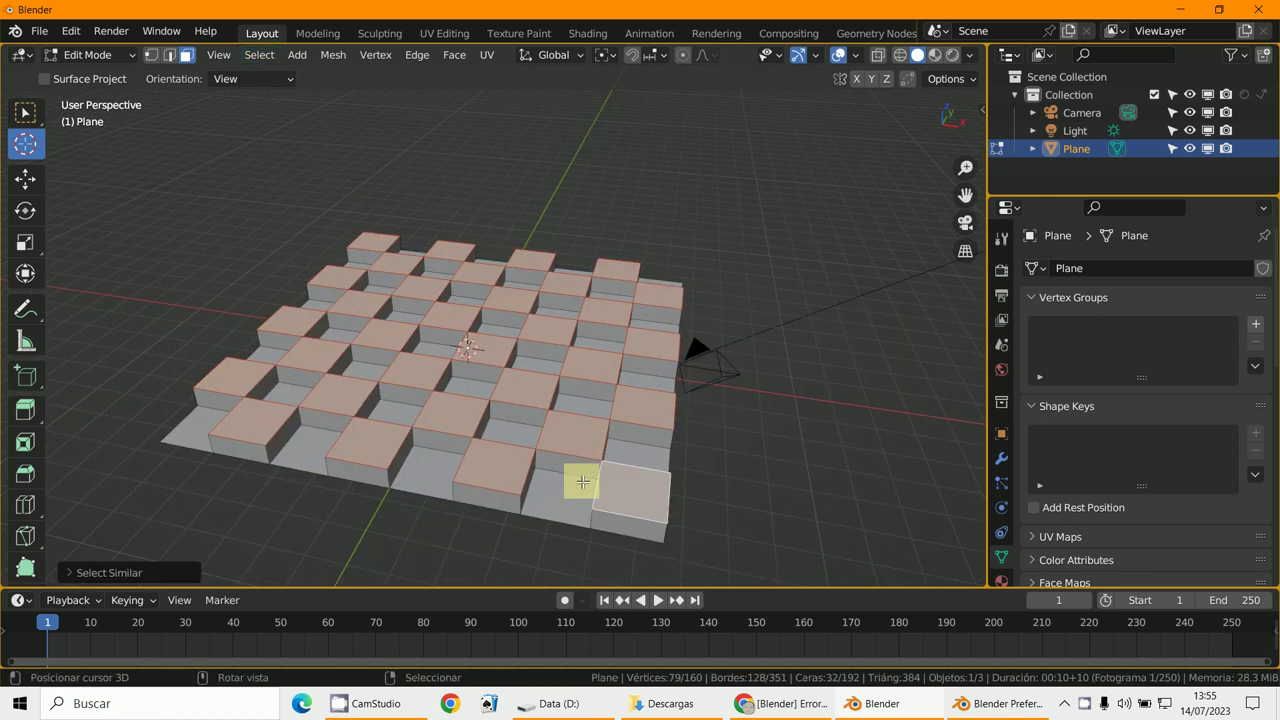
middle_click_drag(429, 420, 463, 409)
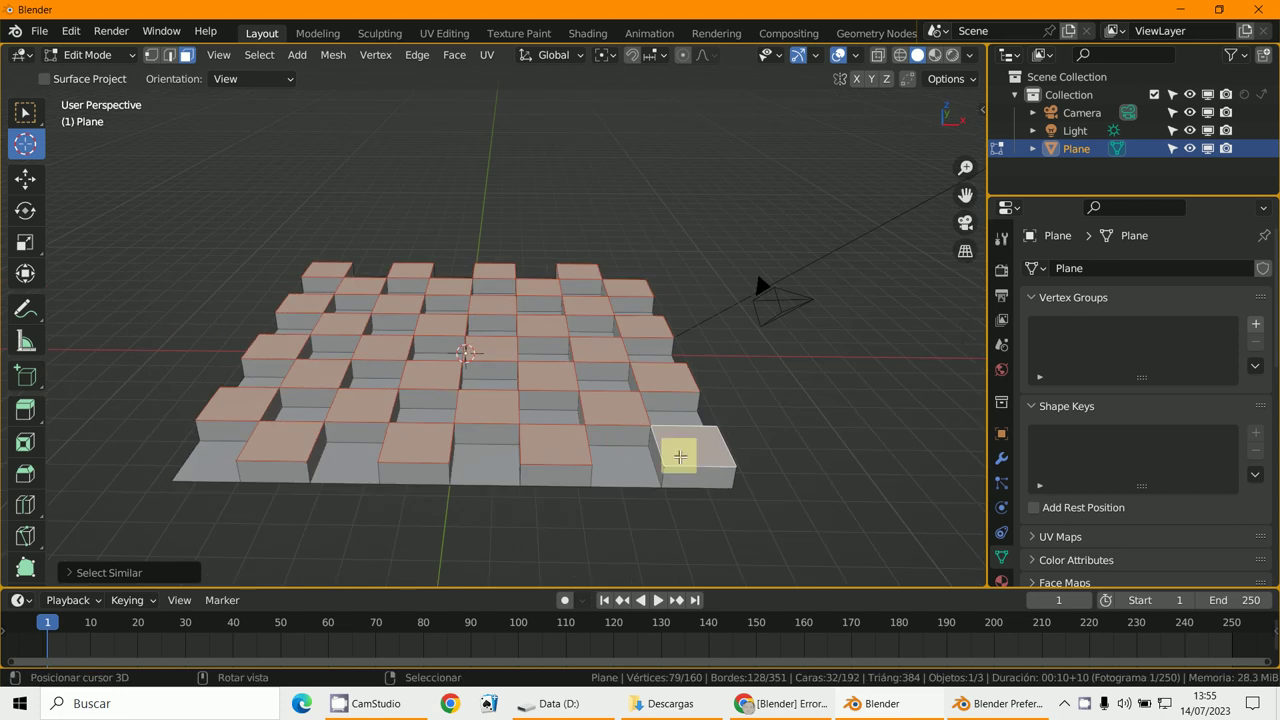
scroll(703, 427, "up", 3)
scroll(697, 449, "down", 3)
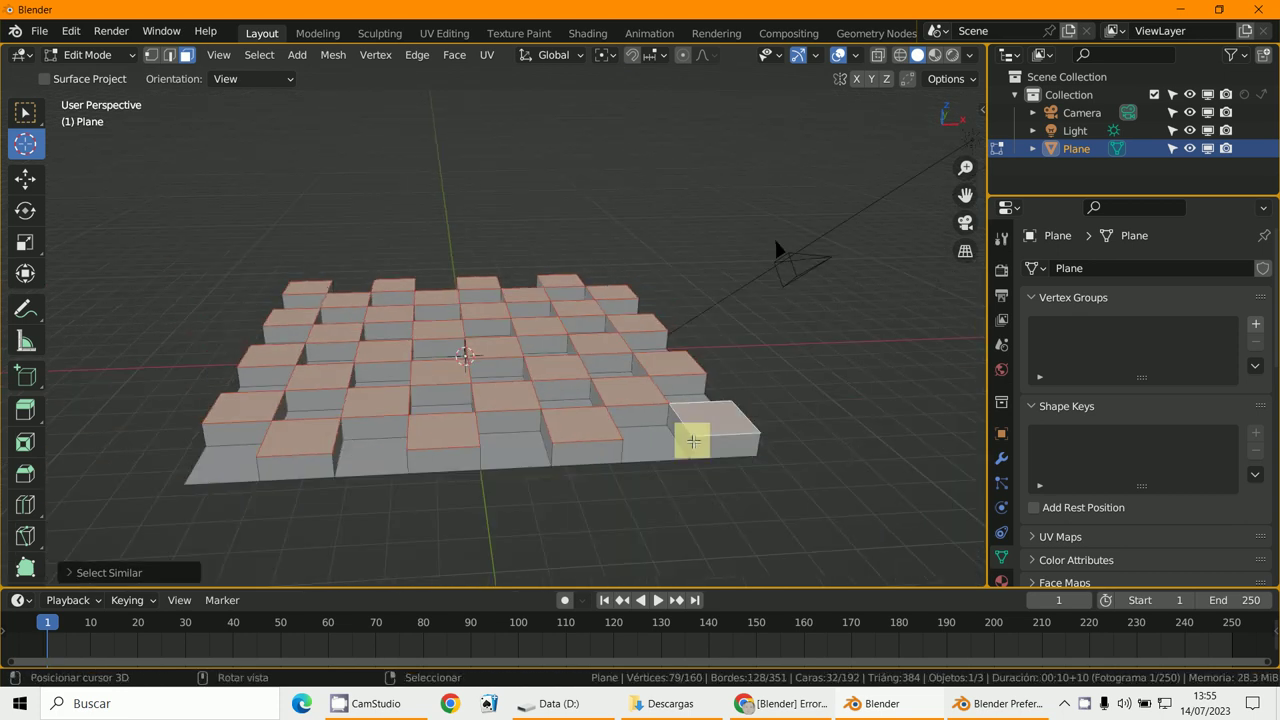
key("g")
right_click(697, 405)
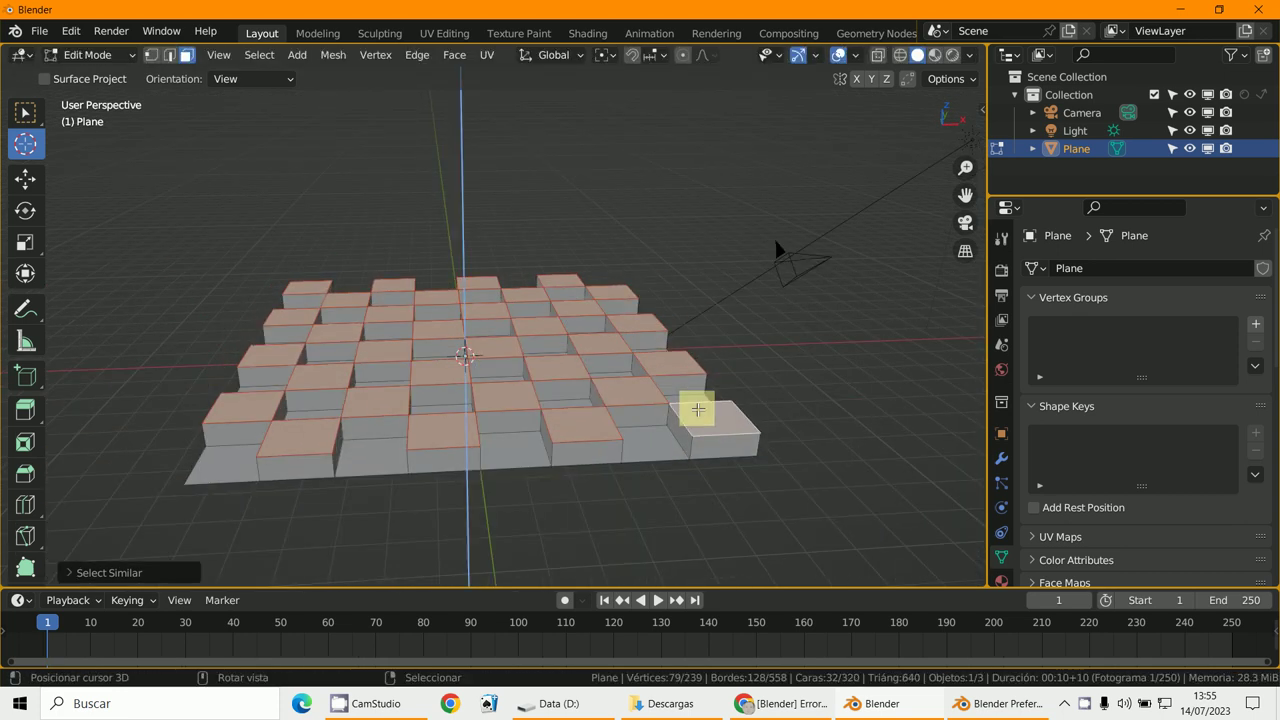
key("e")
right_click(694, 406)
key("s")
right_click(698, 376)
key("g")
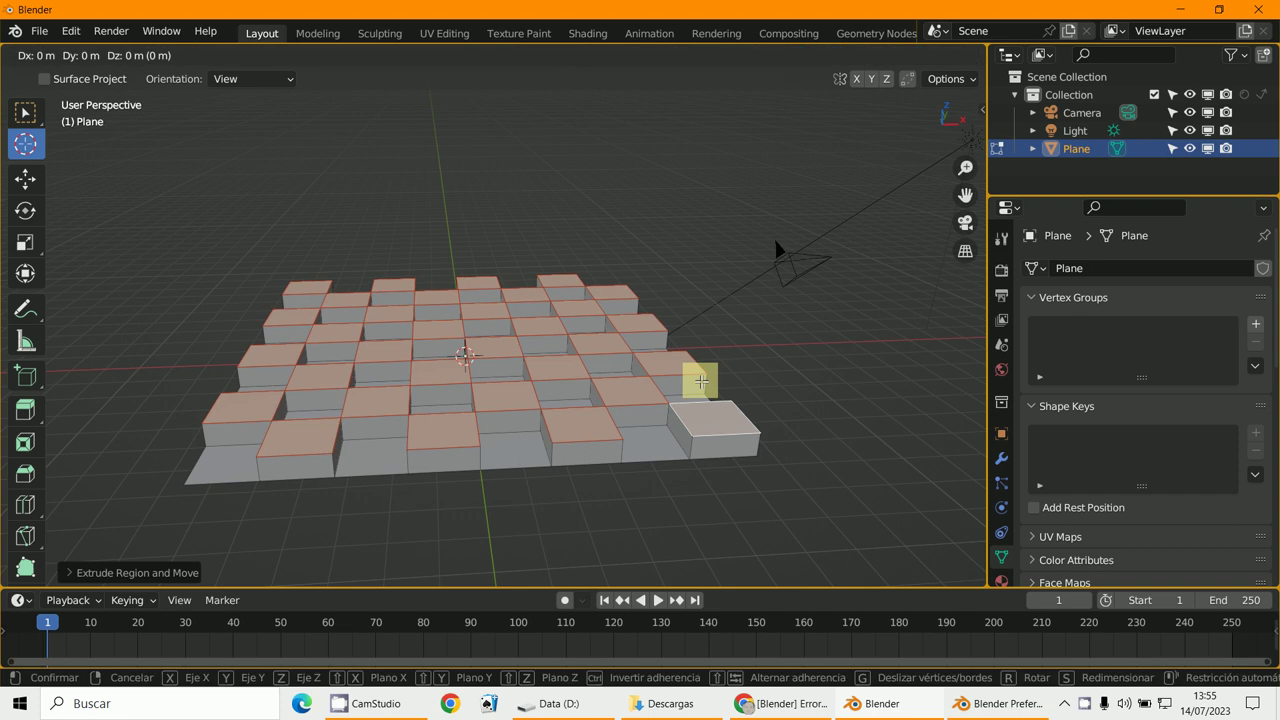
key("z")
left_click(691, 334)
middle_click_drag(697, 209, 588, 109)
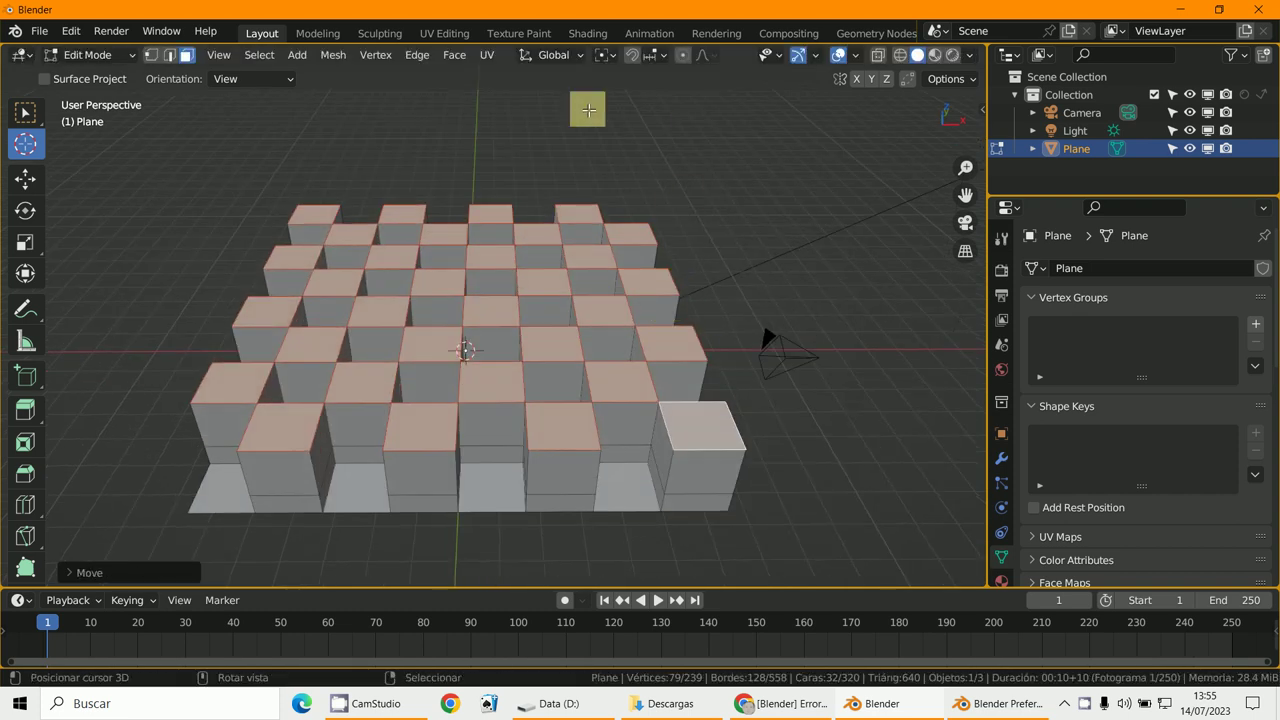
Step: Review the Select Loops, Select More/Less and Select Linked options and compare them with the MeshLint checks
middle_click_drag(380, 338, 349, 338)
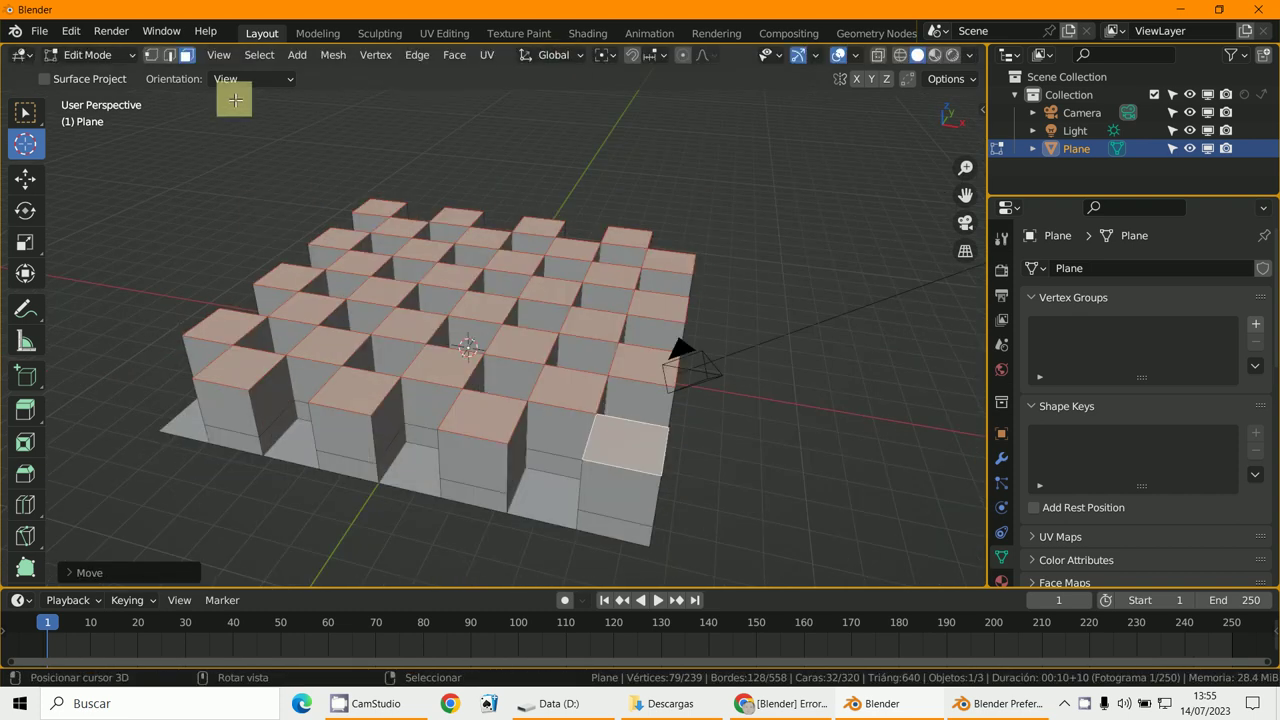
left_click(260, 56)
mouse_move(327, 329)
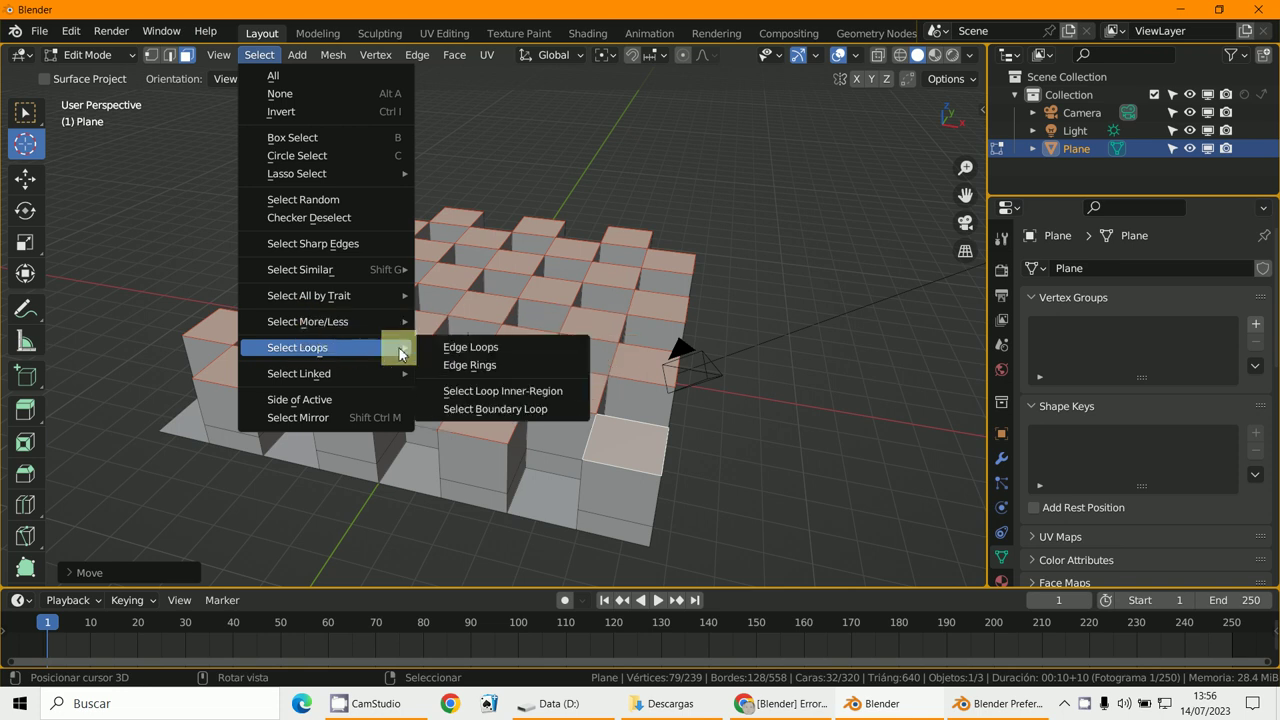
scroll(1075, 495, "down", 10)
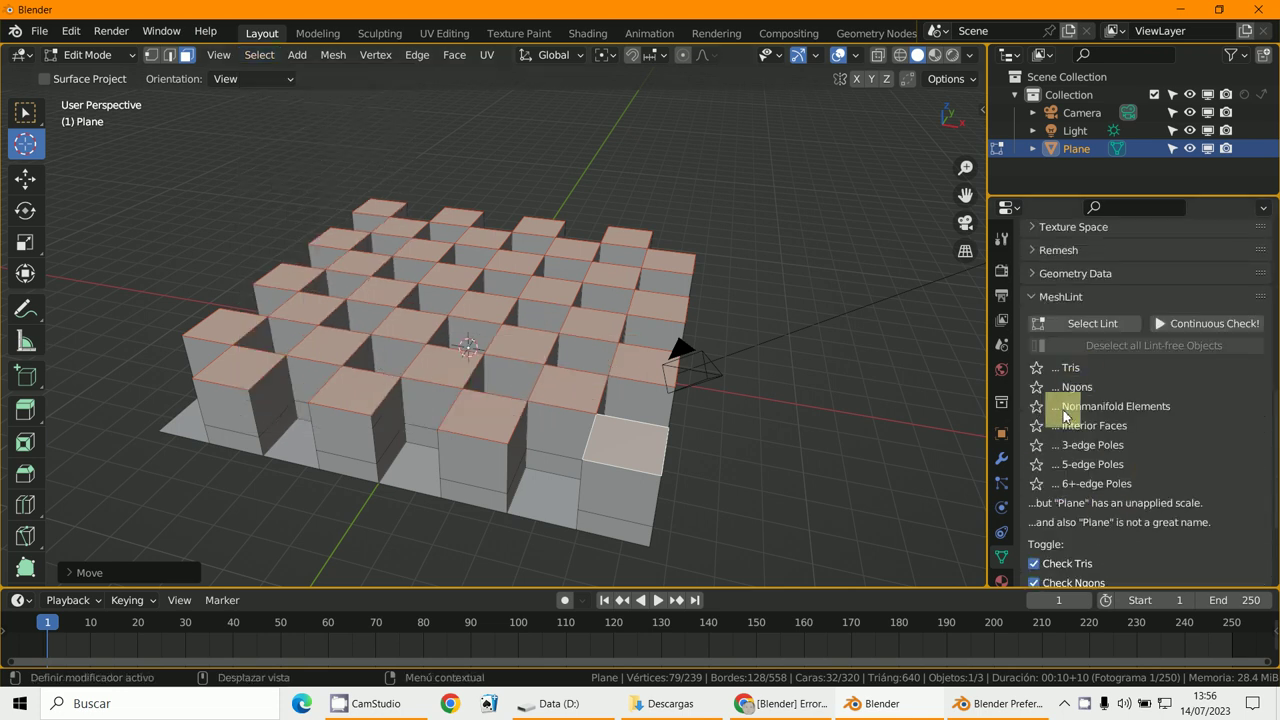
left_click(257, 62)
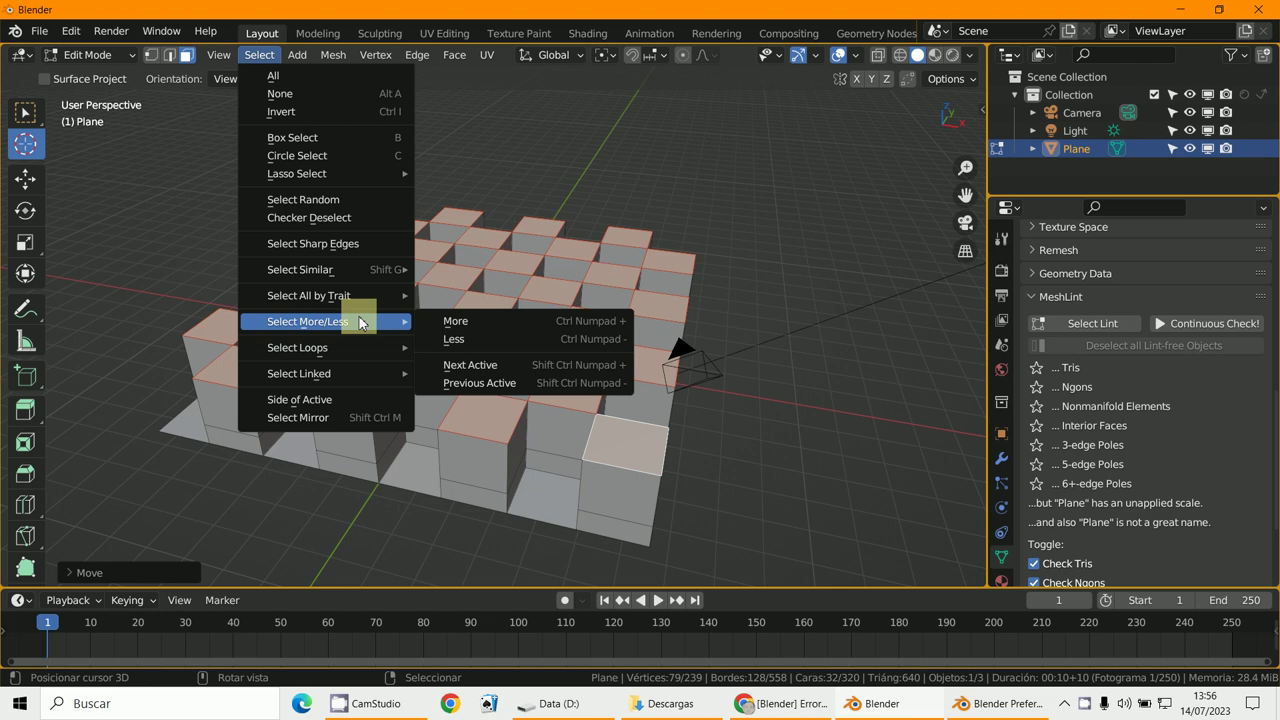
mouse_move(358, 346)
mouse_move(365, 388)
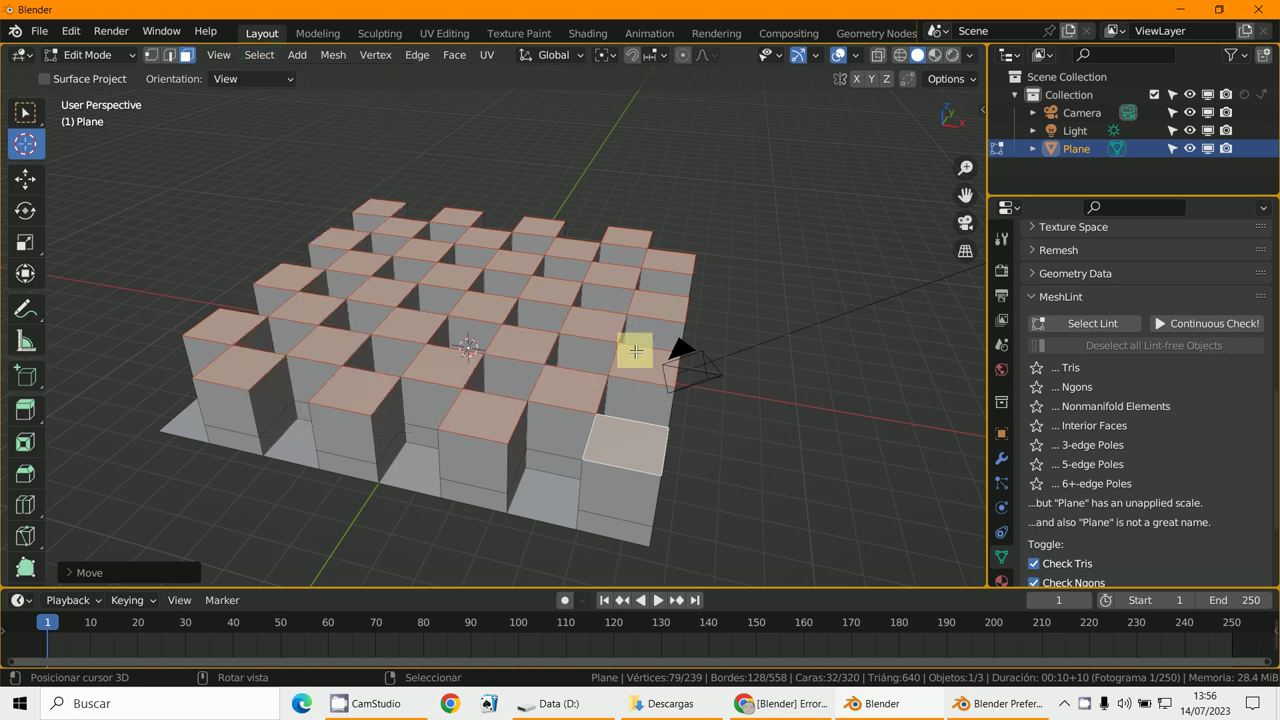
Step: Select a single block's top face, grow the selection three times with Select More and shrink it three times with Select Less
left_click(555, 279)
key("ctrl+KP_Add")
key("ctrl+KP_Add")
key("ctrl+KP_Add")
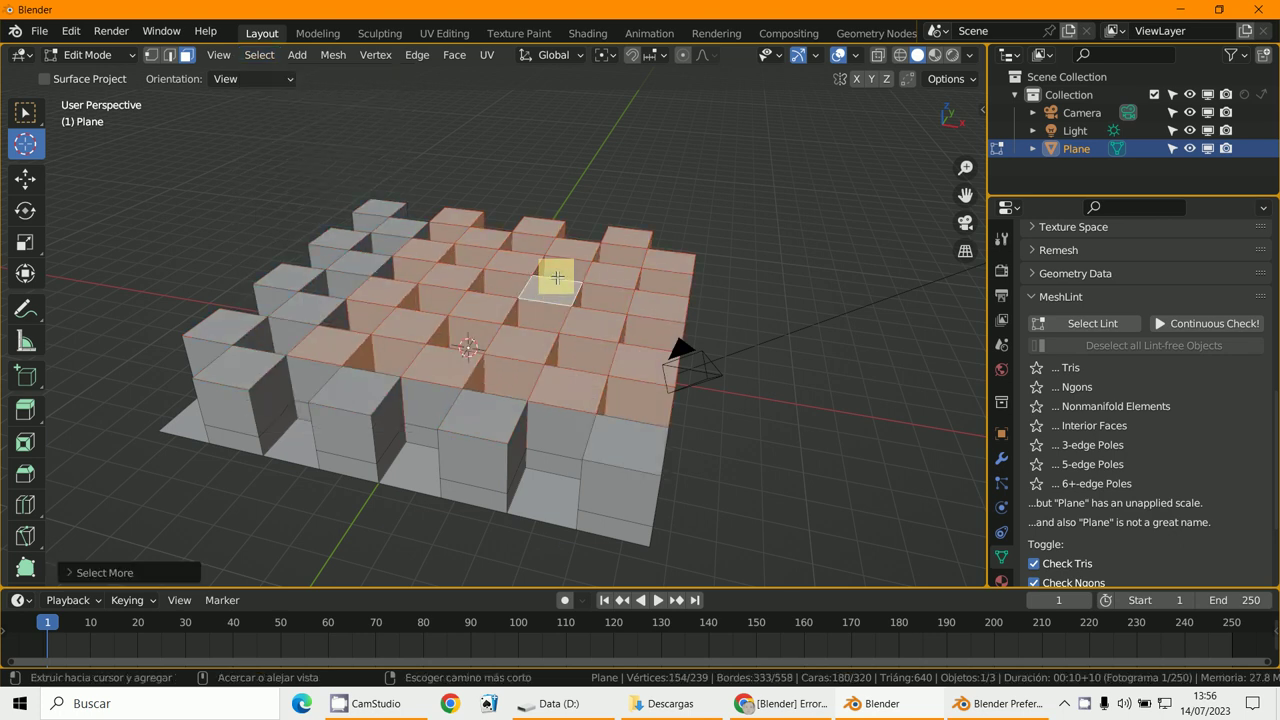
key("ctrl+KP_Subtract")
key("ctrl+KP_Subtract")
key("ctrl+KP_Subtract")
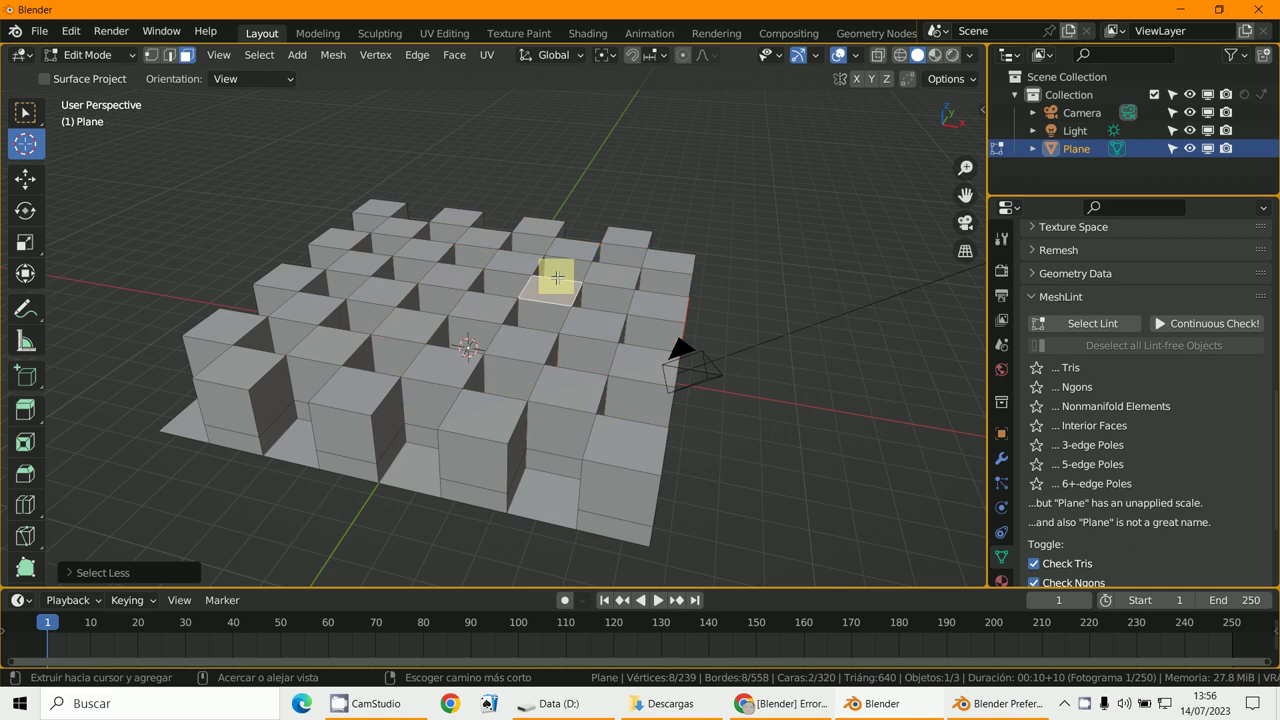
Step: Try Select All by Trait with Interior Faces and clear the face selection
left_click(268, 57)
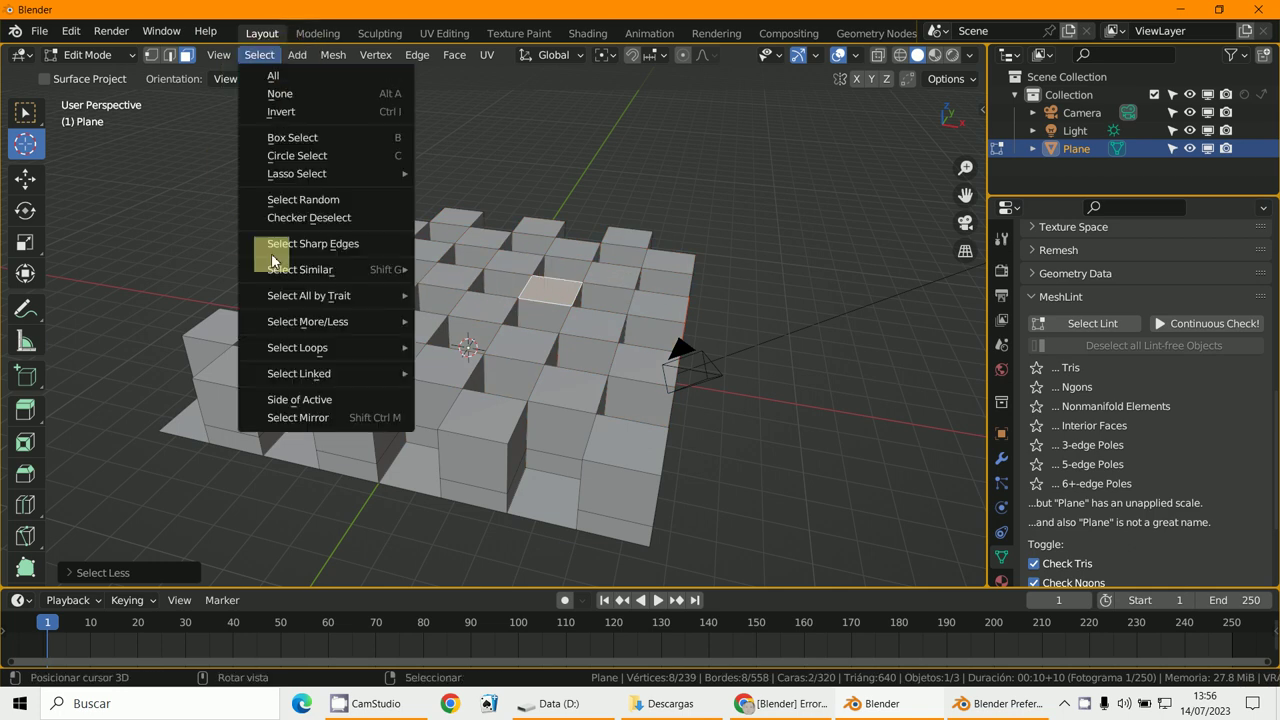
mouse_move(342, 308)
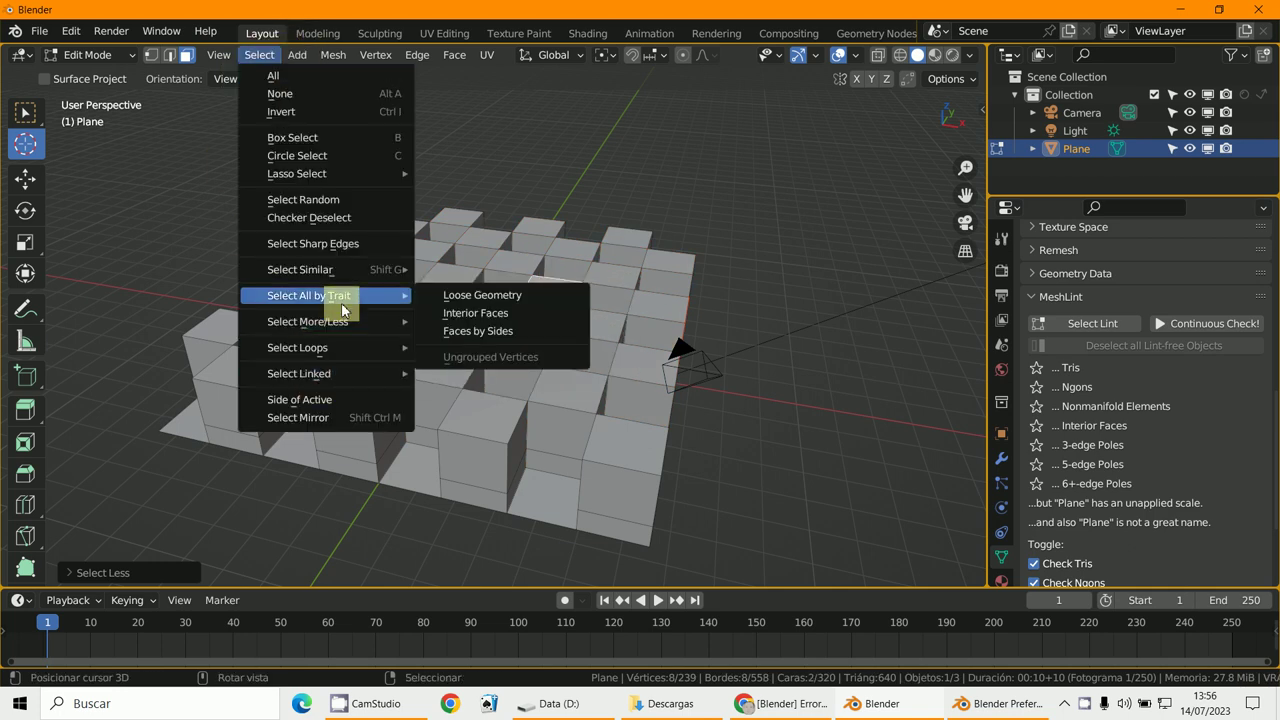
left_click(460, 318)
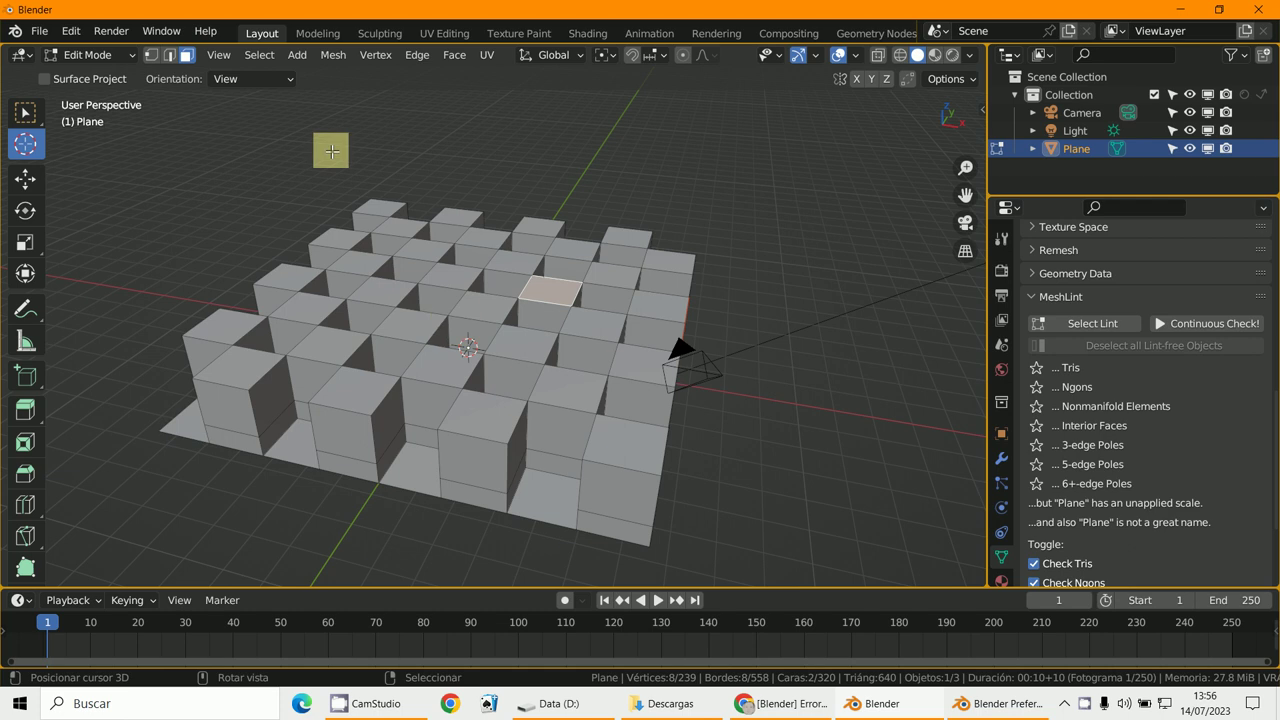
key("alt+a")
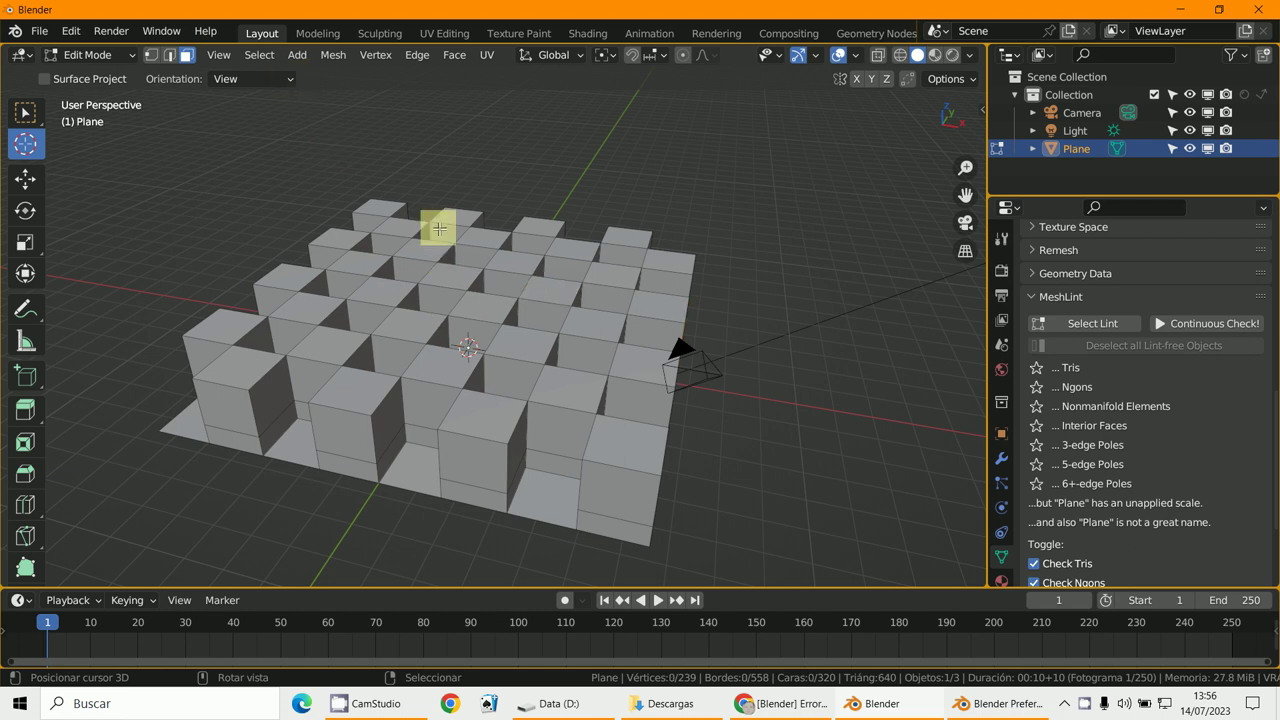
Step: Run Select All by Trait with Loose Geometry on the plane mesh and review the MeshLint check toggles
left_click(260, 55)
mouse_move(347, 264)
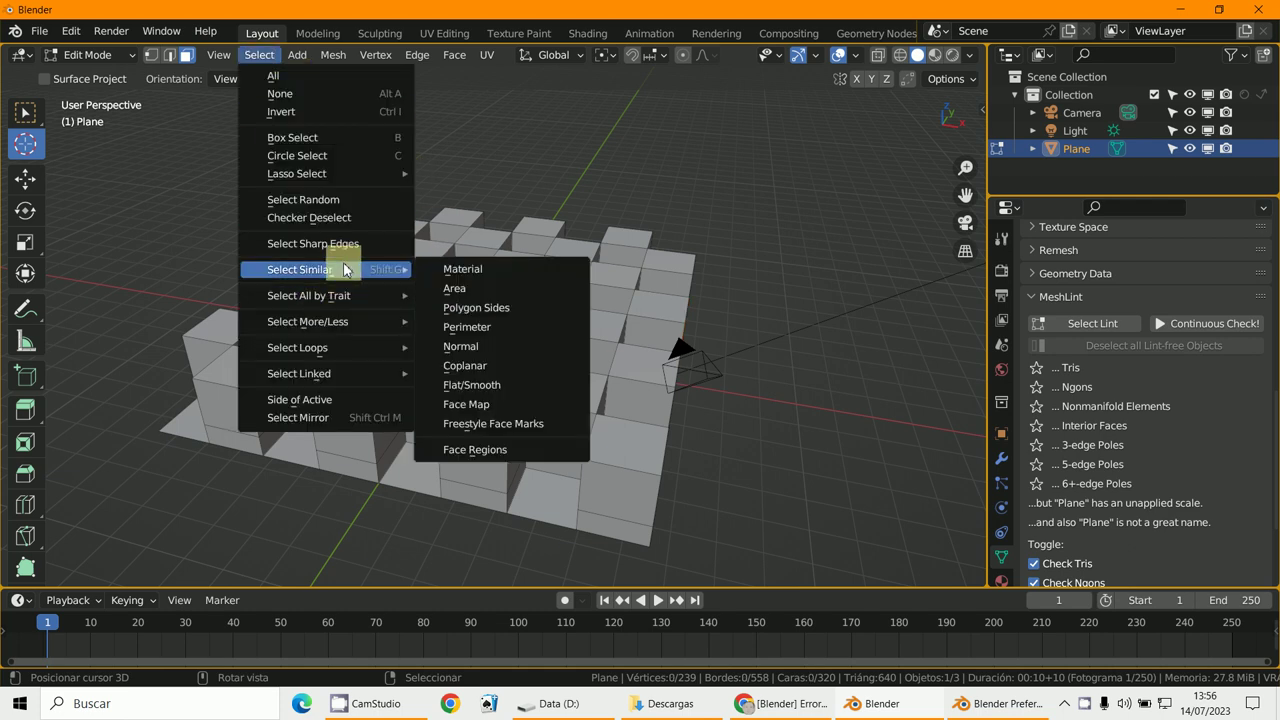
mouse_move(347, 298)
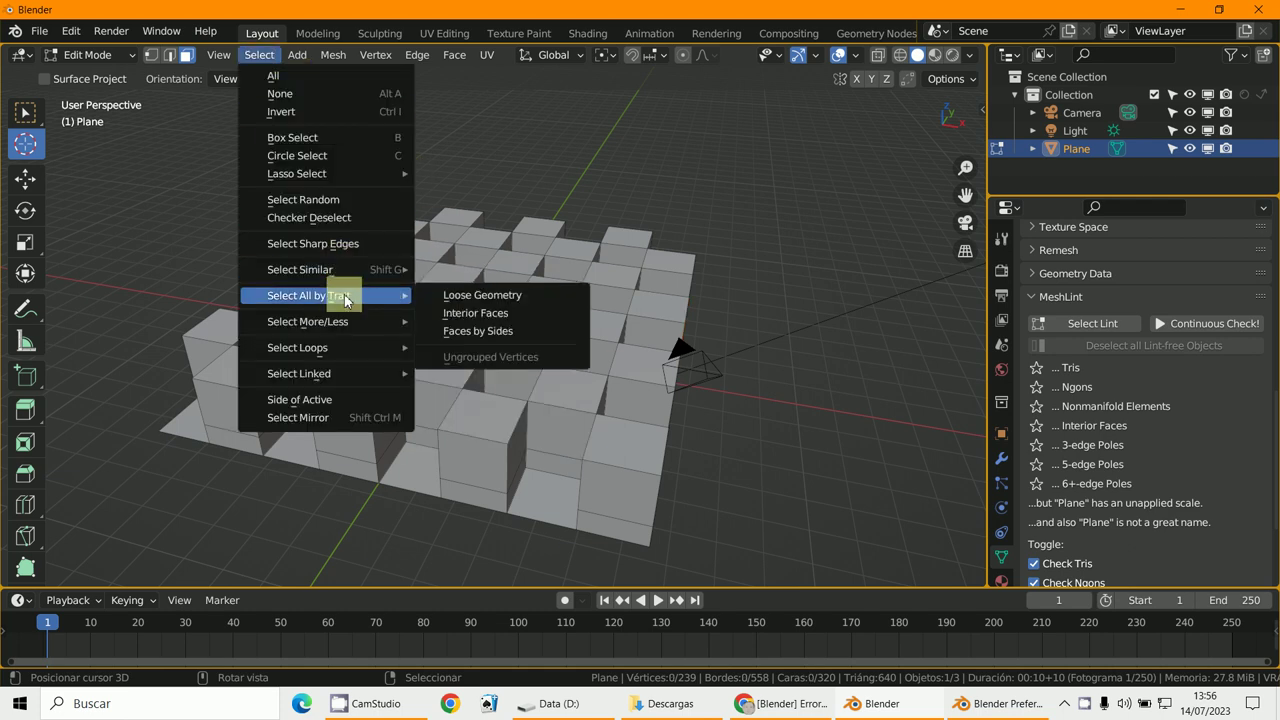
left_click(488, 305)
mouse_move(506, 329)
middle_mouse_down()
mouse_move(471, 457)
mouse_move(491, 349)
middle_mouse_up()
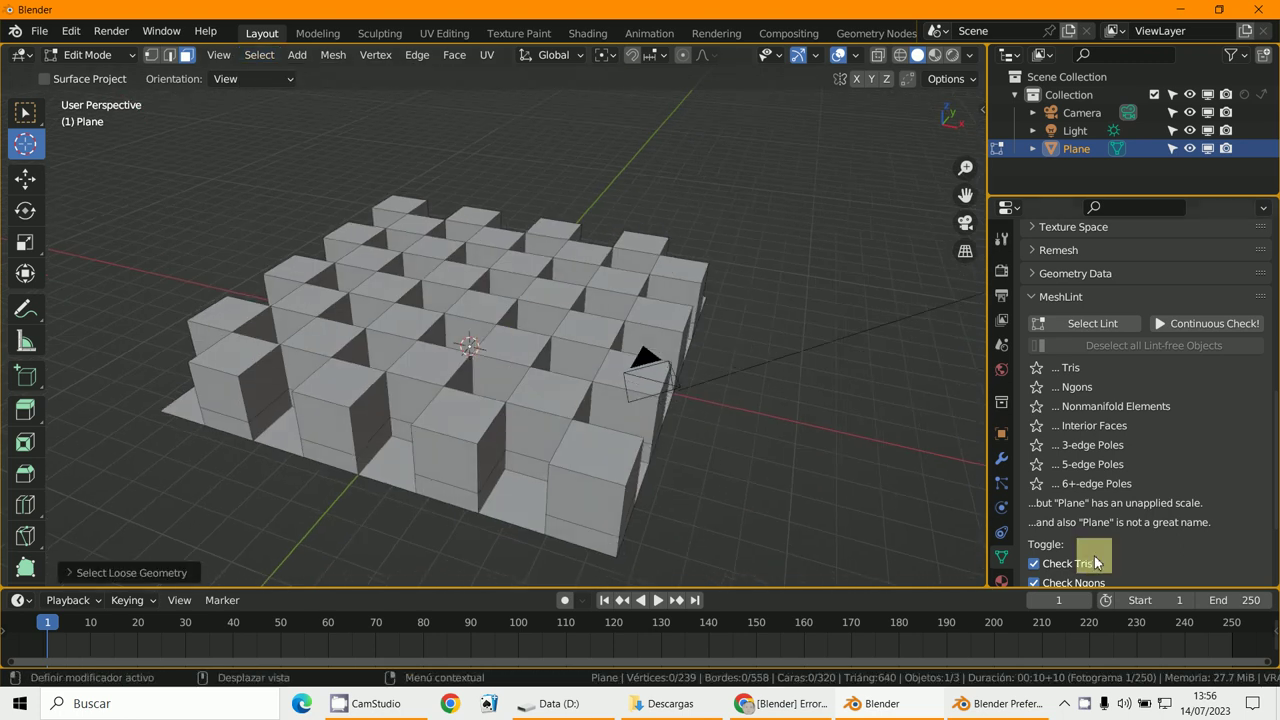
scroll(1094, 555, "down", 5)
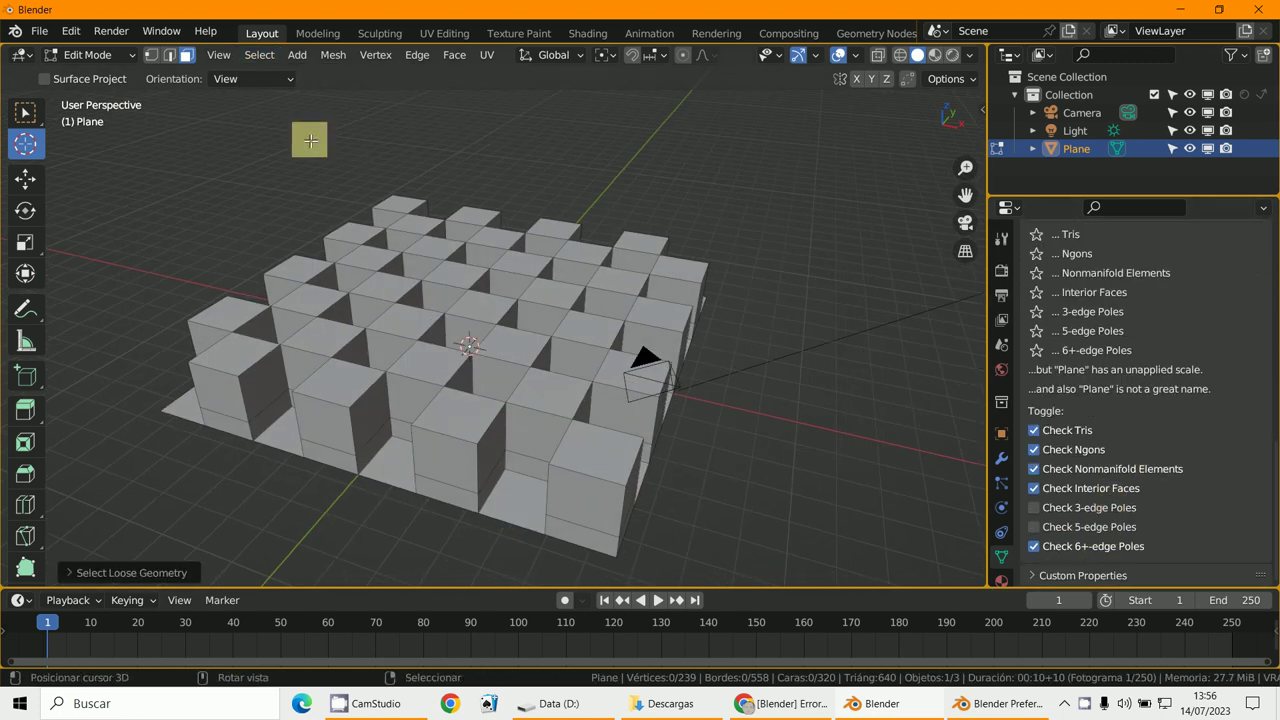
Step: Minimize Blender, search Windows for %appdata% and open the matching folder in File Explorer
left_click(1181, 9)
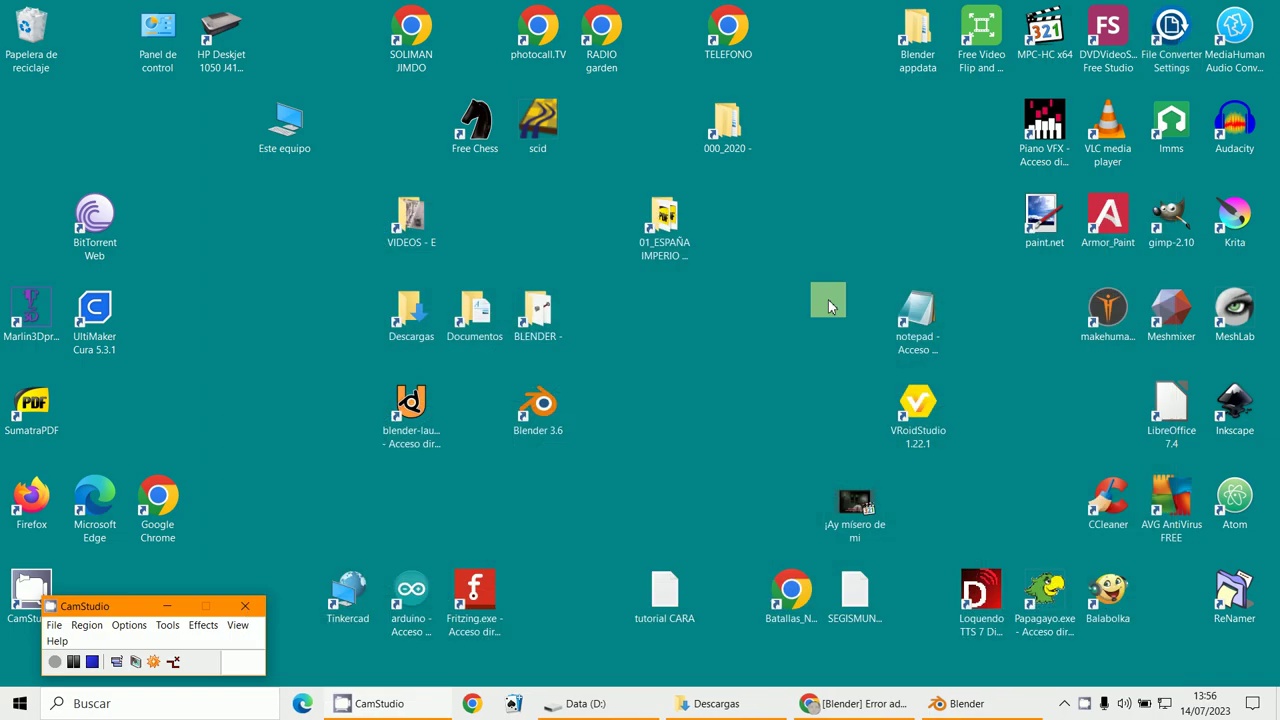
left_click(176, 700)
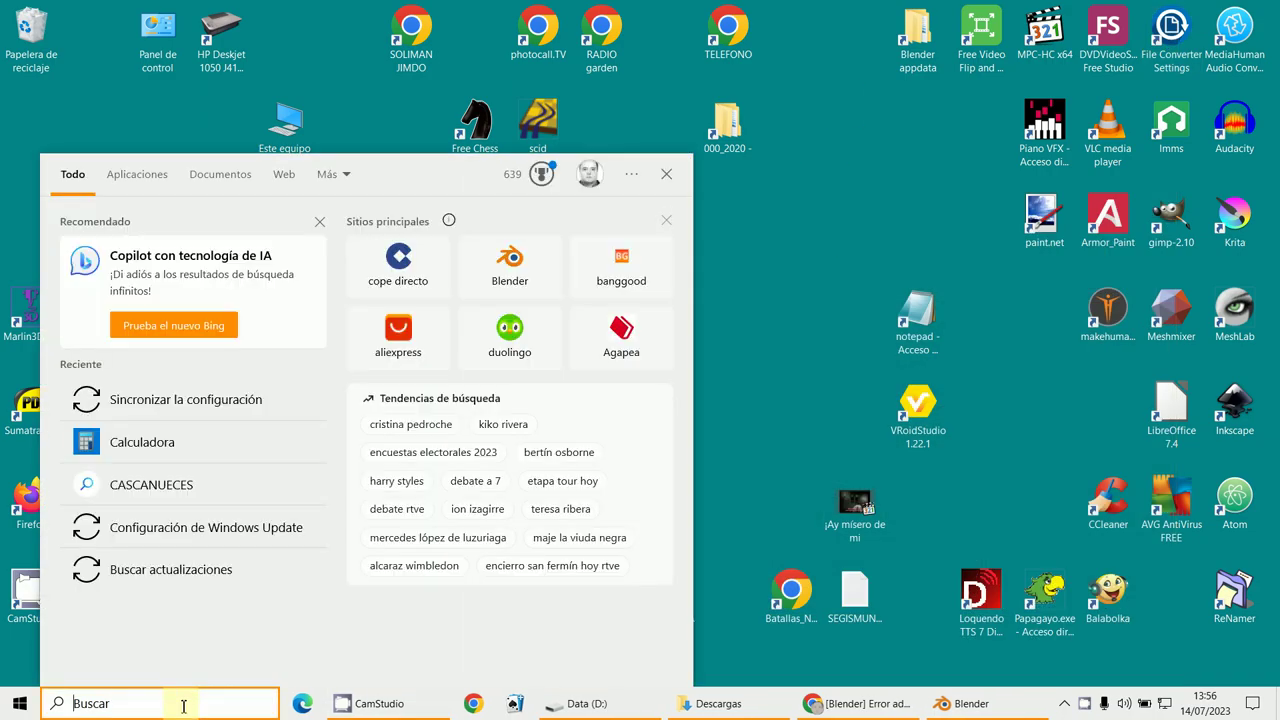
type("%app")
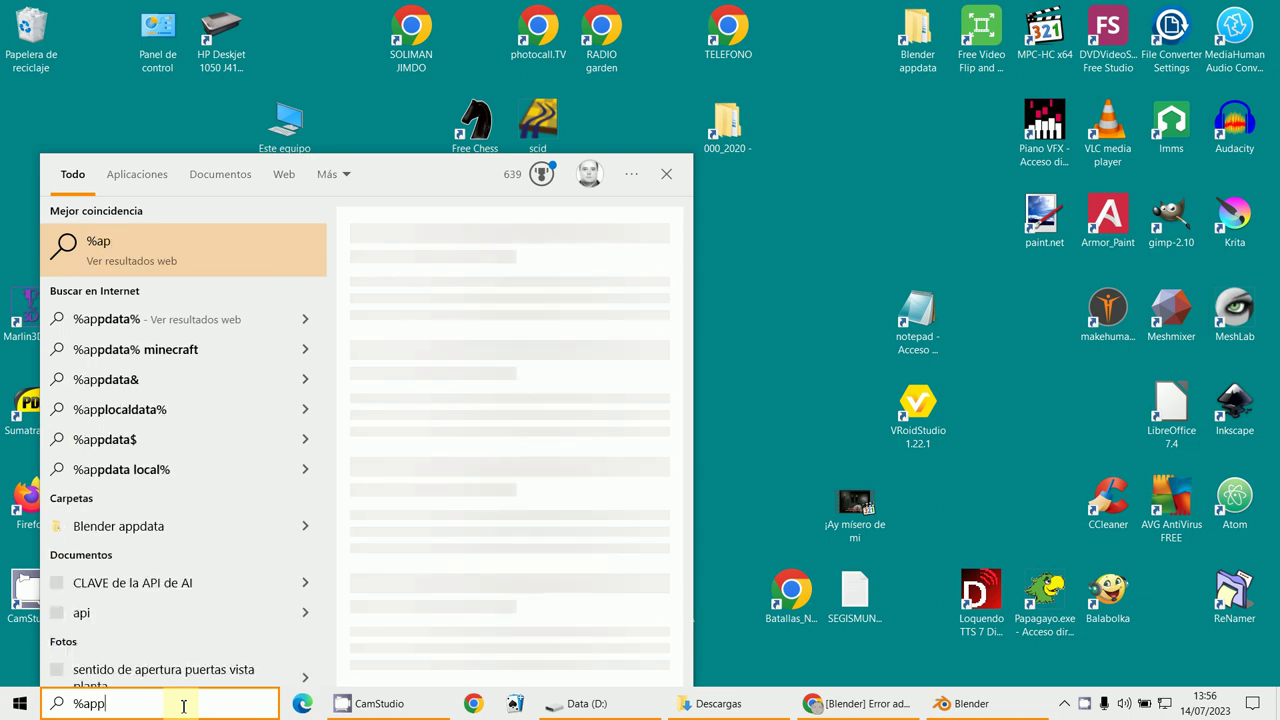
type("da")
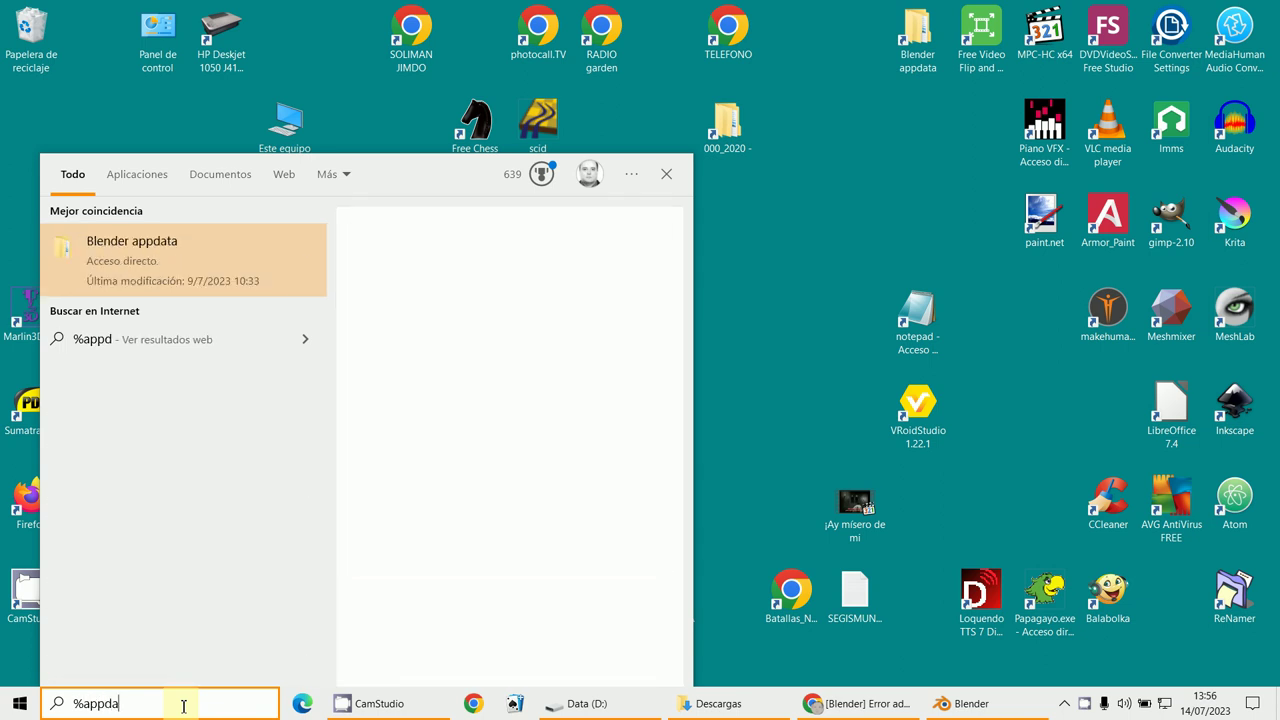
type("ta%")
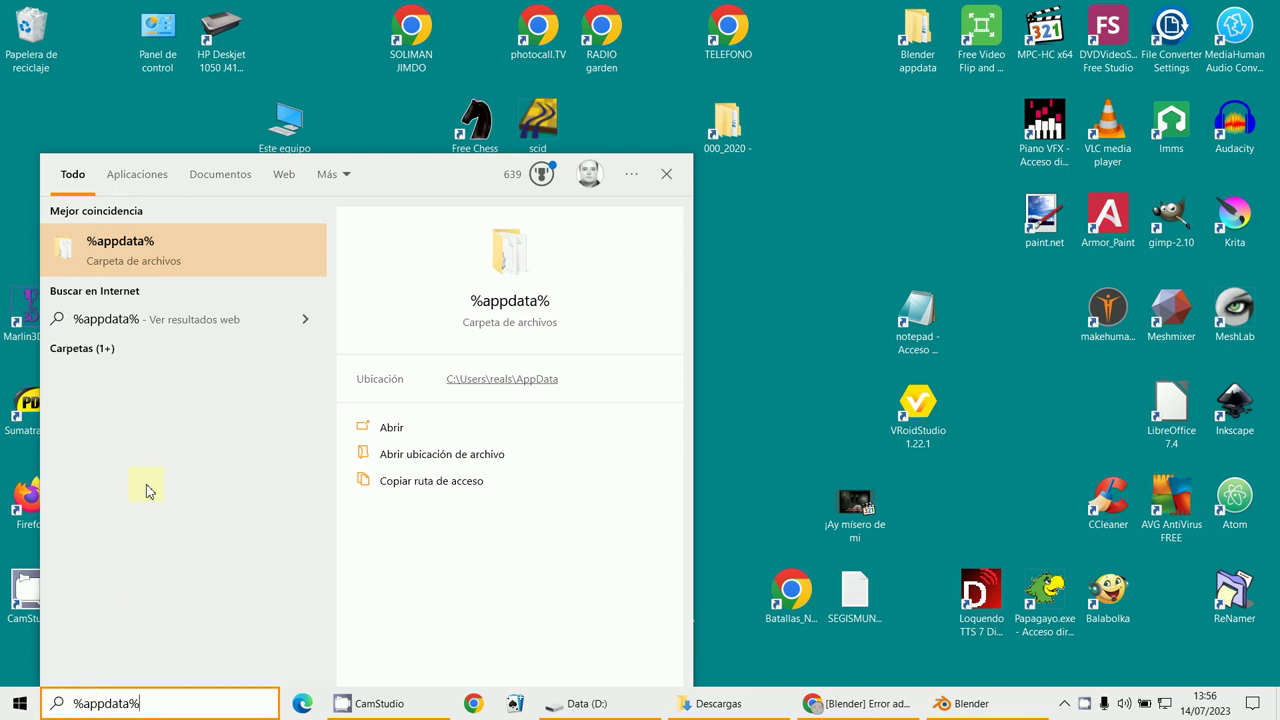
left_click(133, 252)
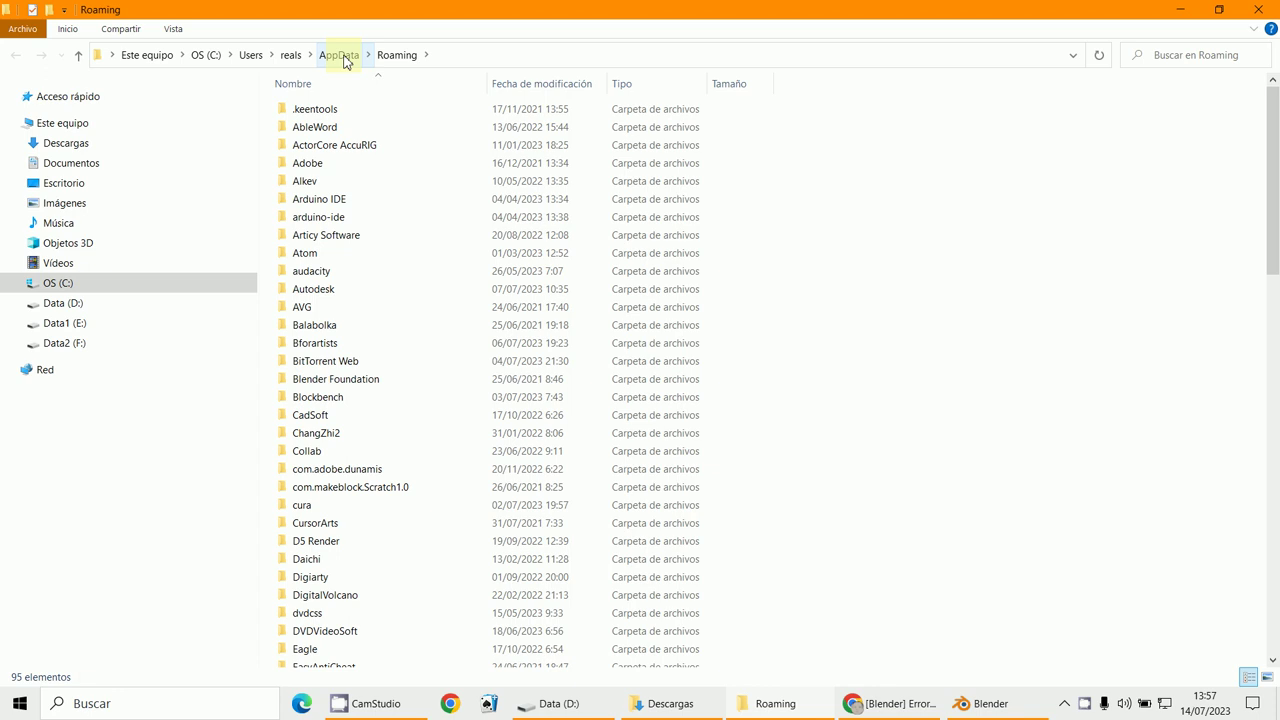
Step: Browse from Roaming to the Blender Foundation\Blender\3.6\scripts\addons folder
double_click(341, 385)
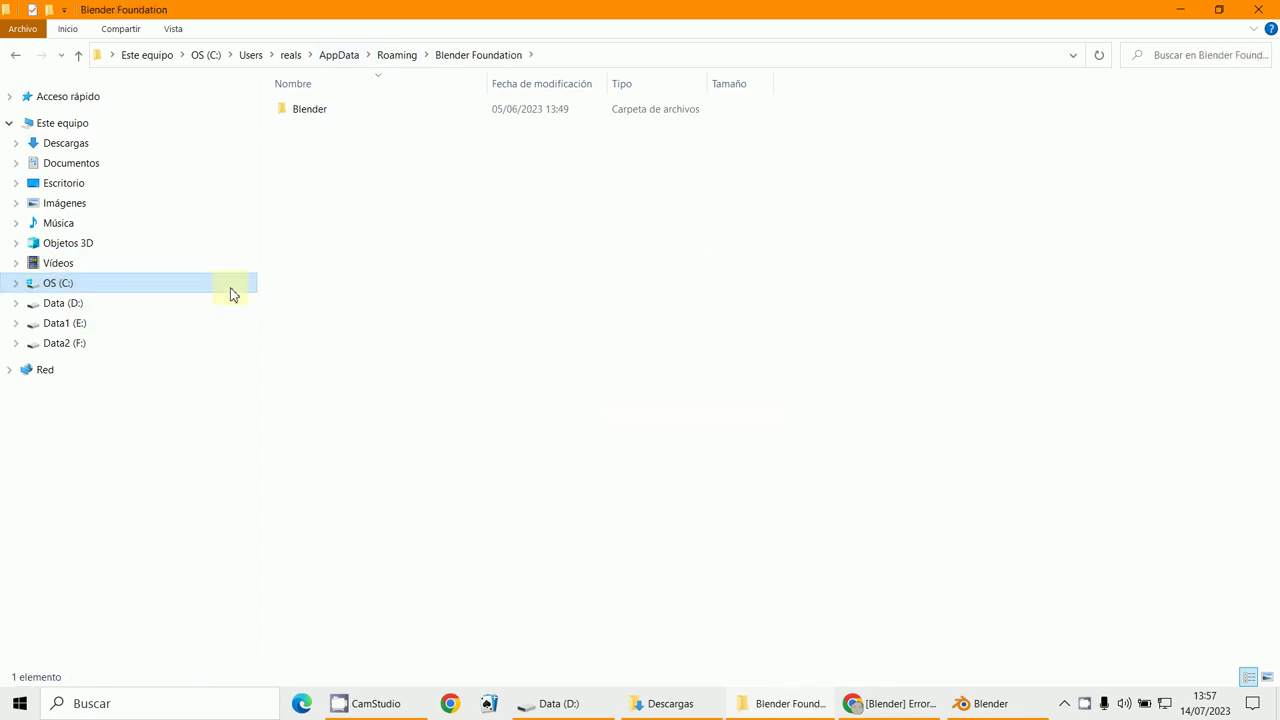
double_click(299, 111)
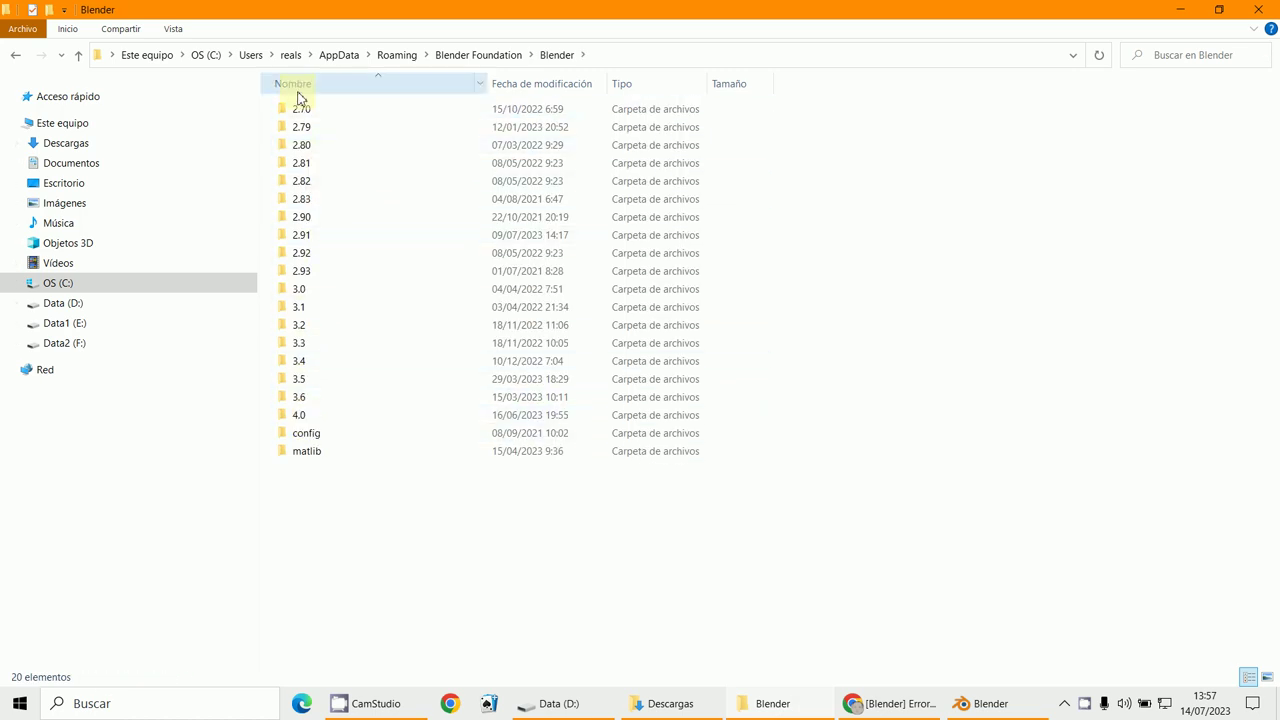
double_click(287, 396)
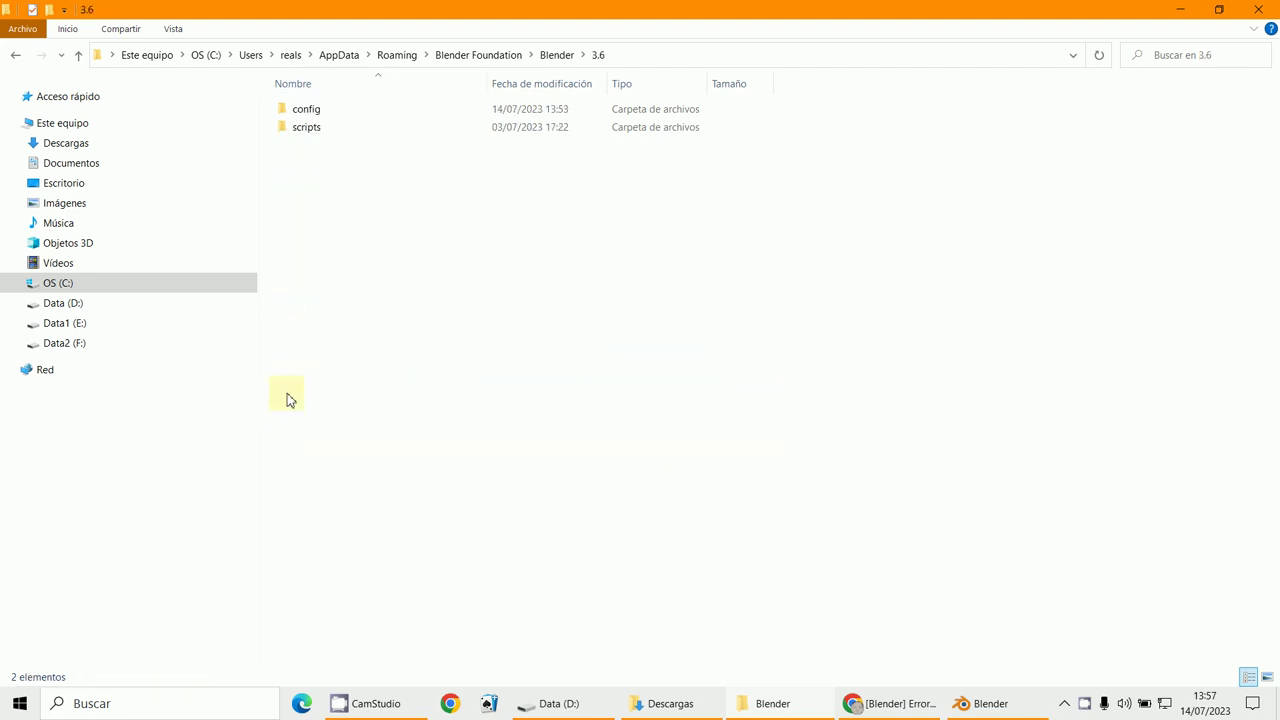
double_click(287, 127)
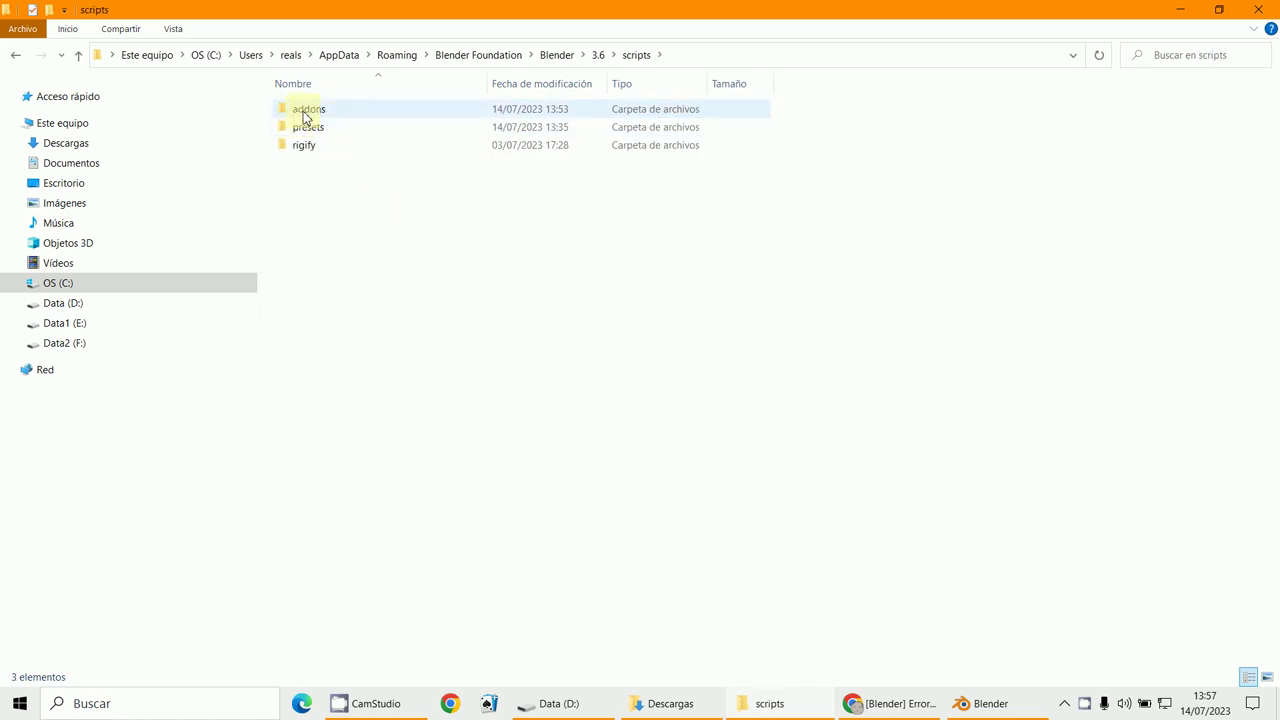
double_click(302, 110)
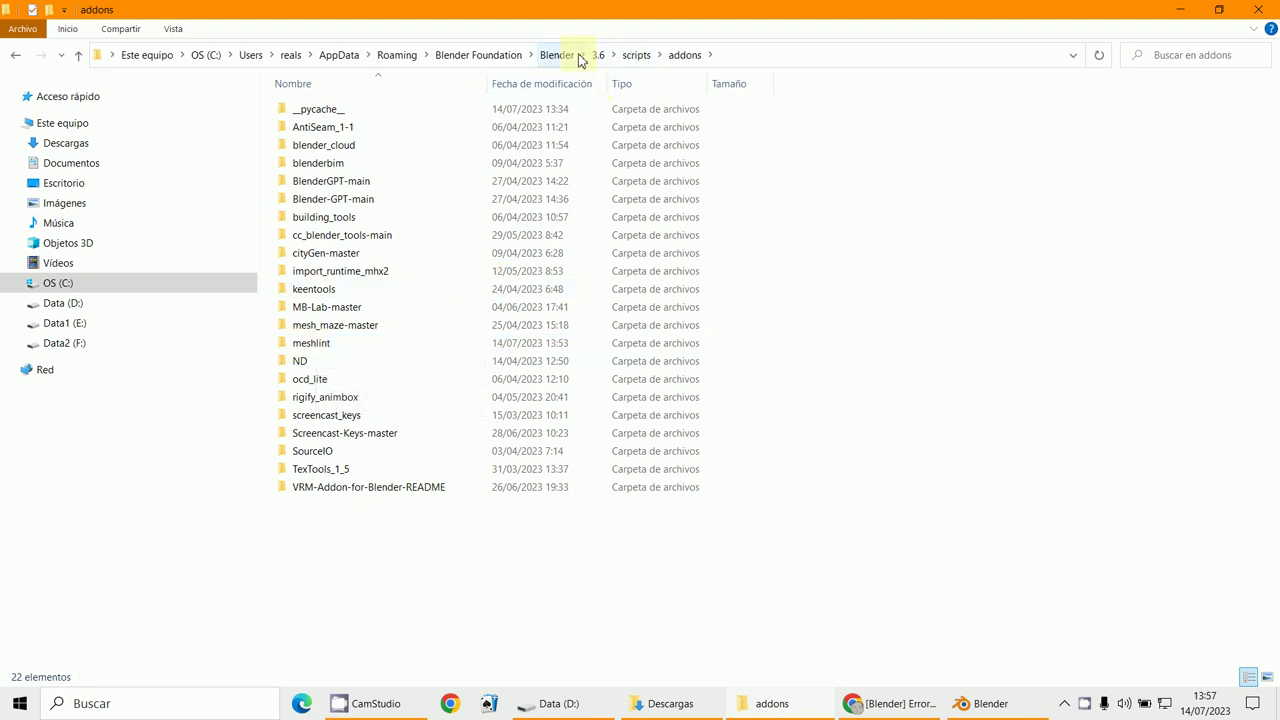
Step: Return to the desktop, open the Blender appdata shortcut and browse to the 4.0\scripts\addons folder
left_click(1180, 10)
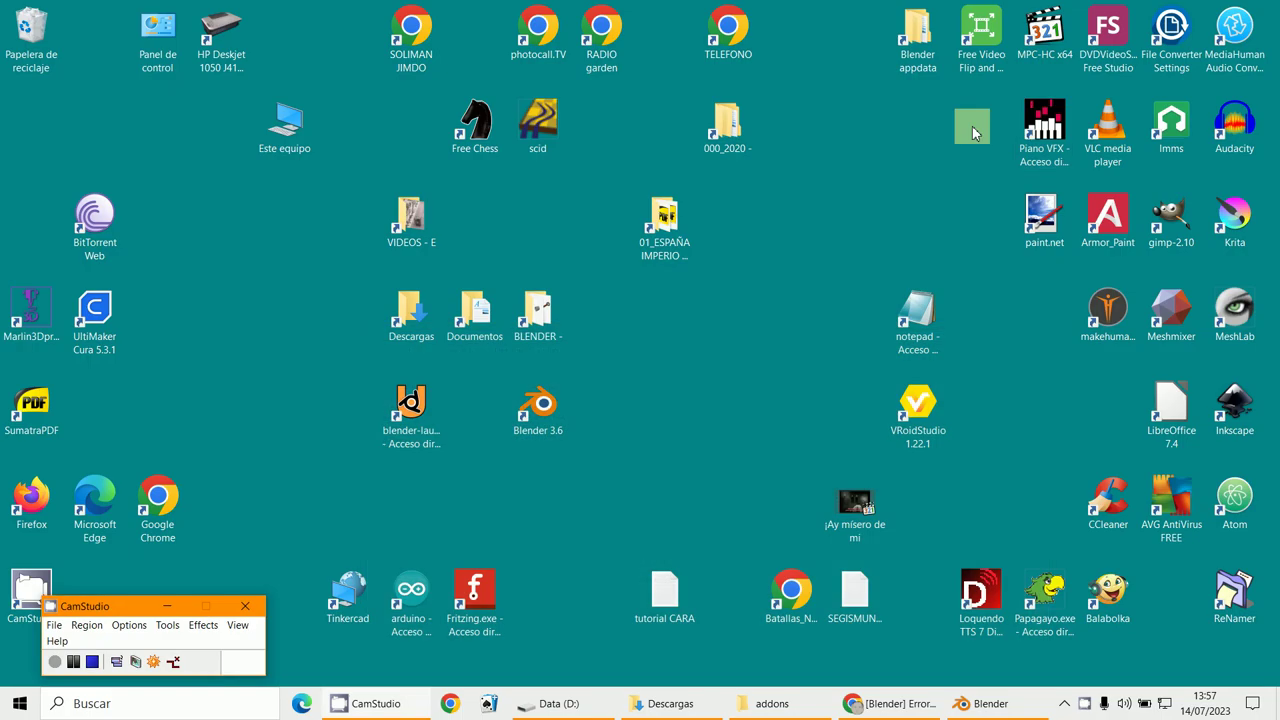
right_click(902, 38)
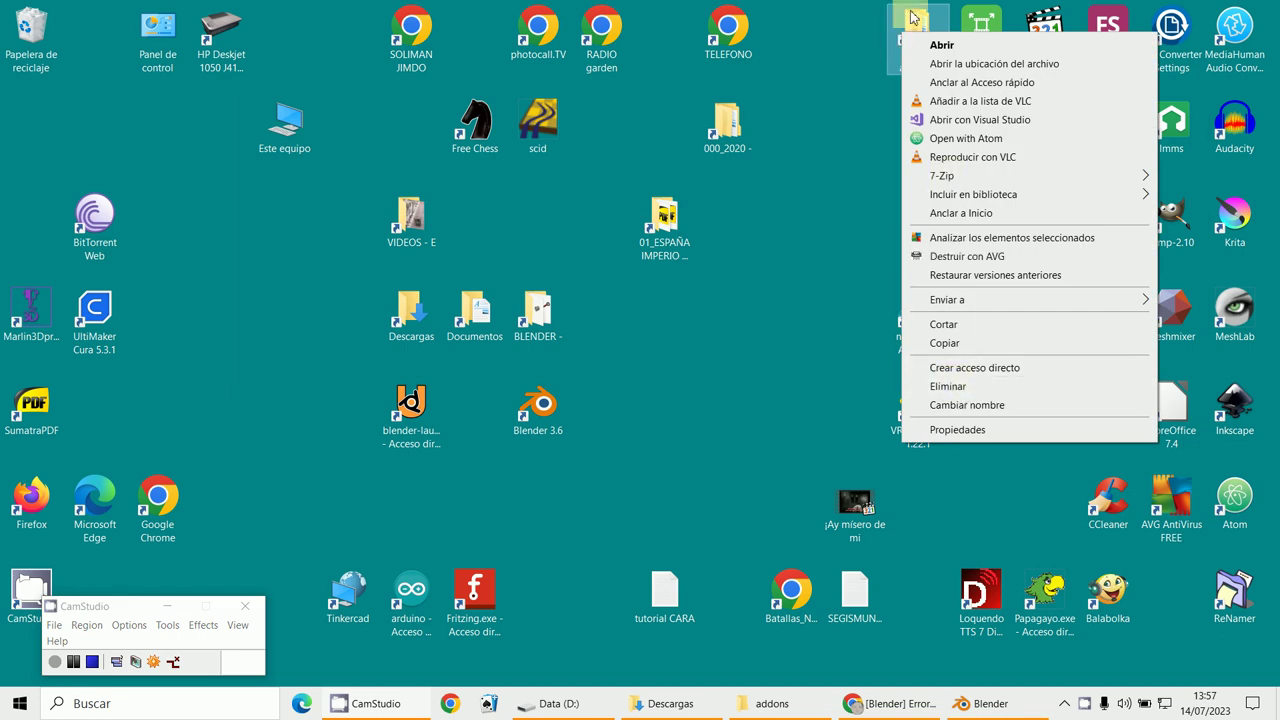
double_click(912, 18)
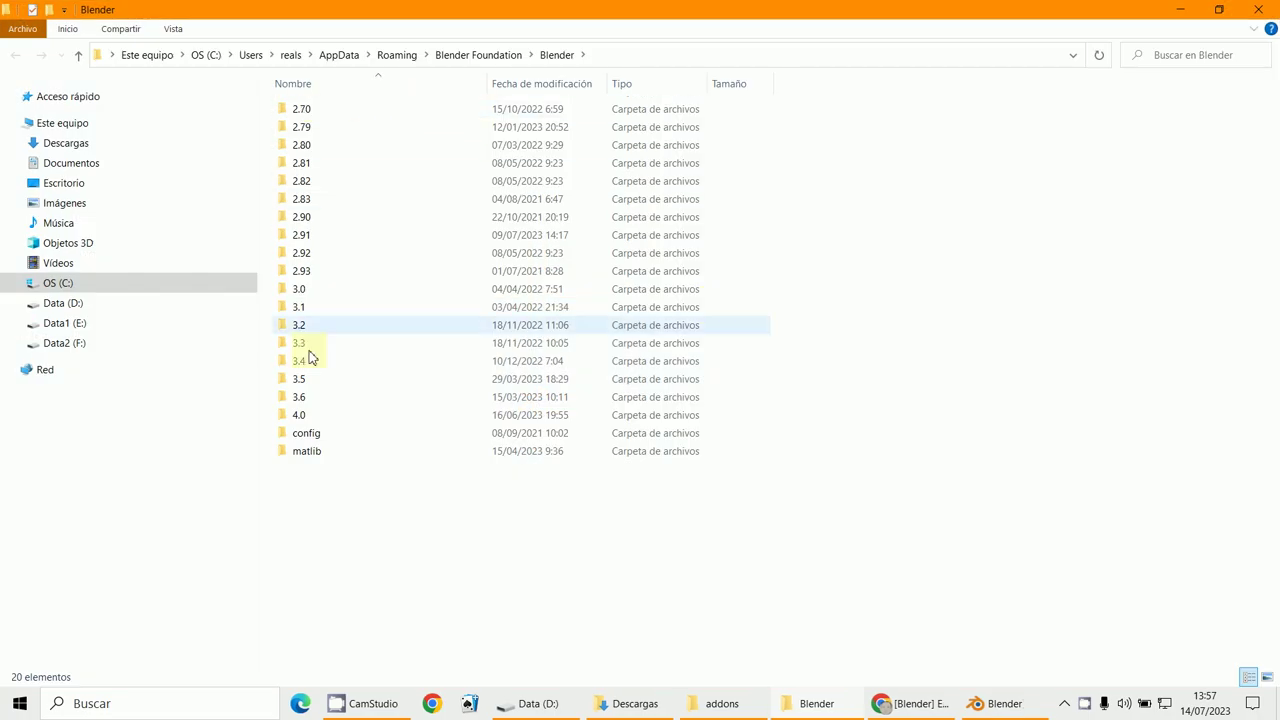
double_click(302, 414)
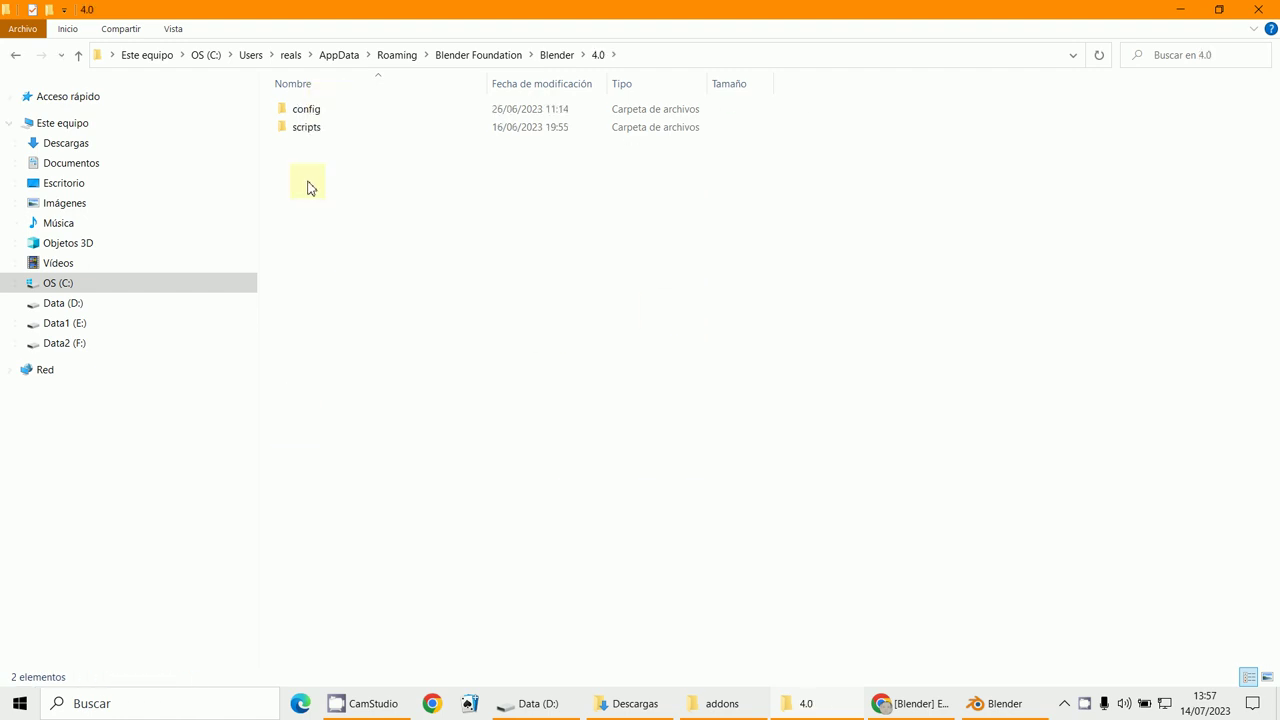
double_click(312, 127)
left_click(310, 111)
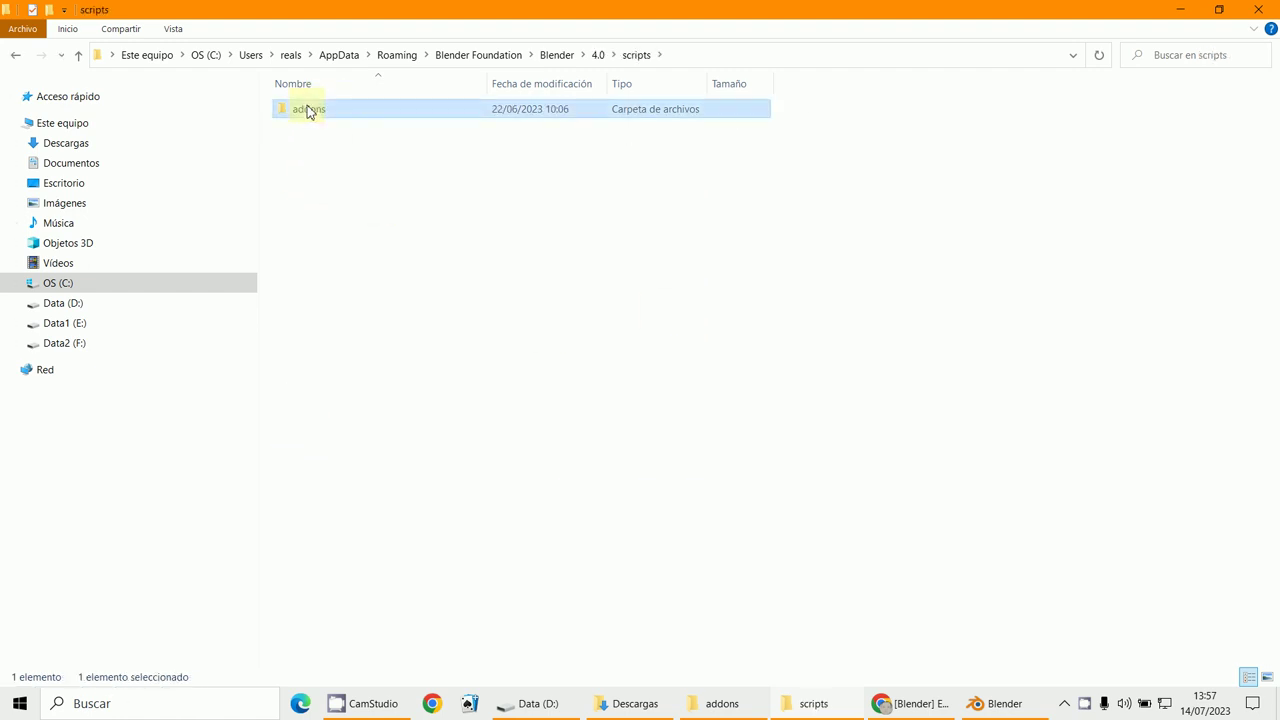
double_click(308, 110)
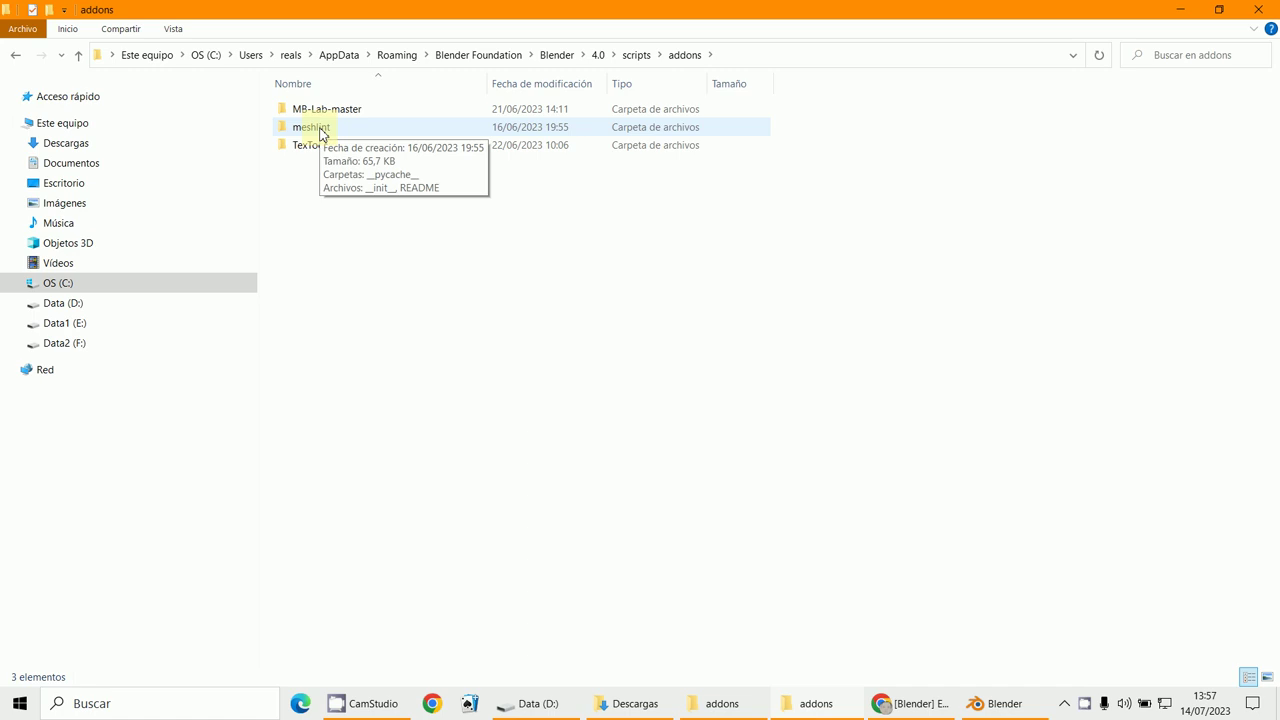
Step: Go back to the Blender version folders and open 3.6\scripts\addons
left_click(557, 56)
left_click(302, 398)
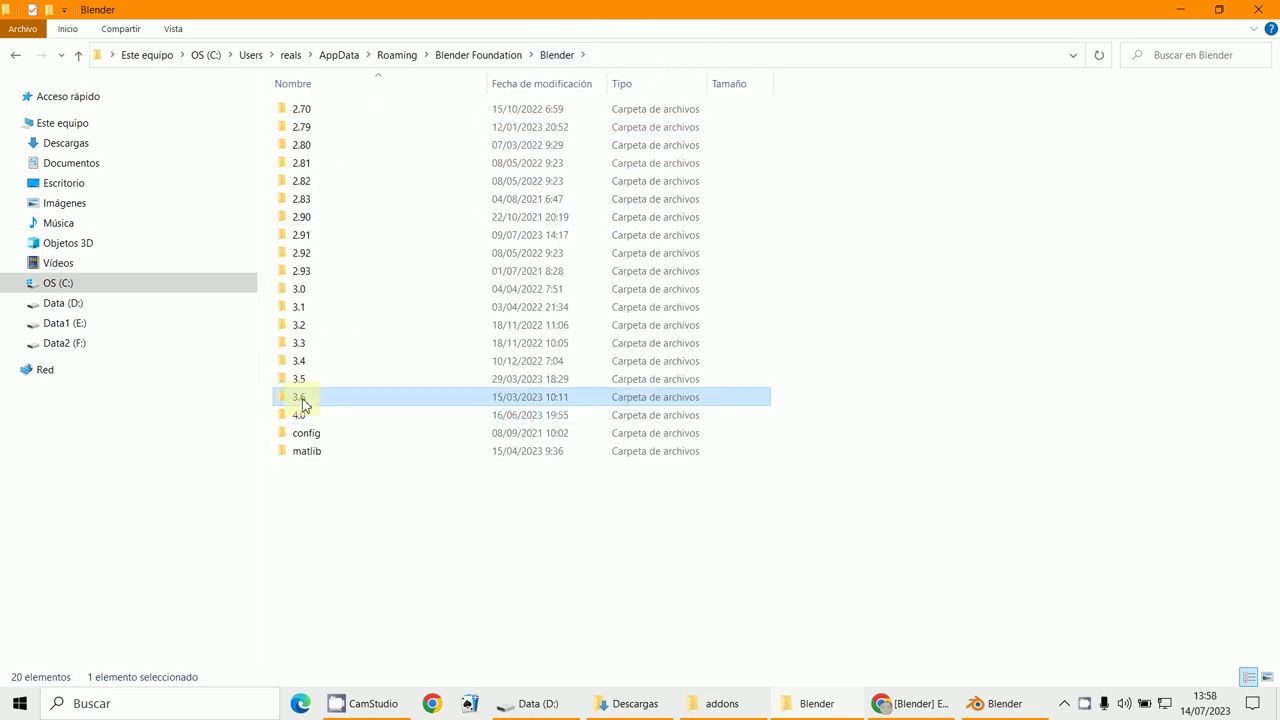
double_click(302, 398)
left_click(308, 127)
double_click(308, 127)
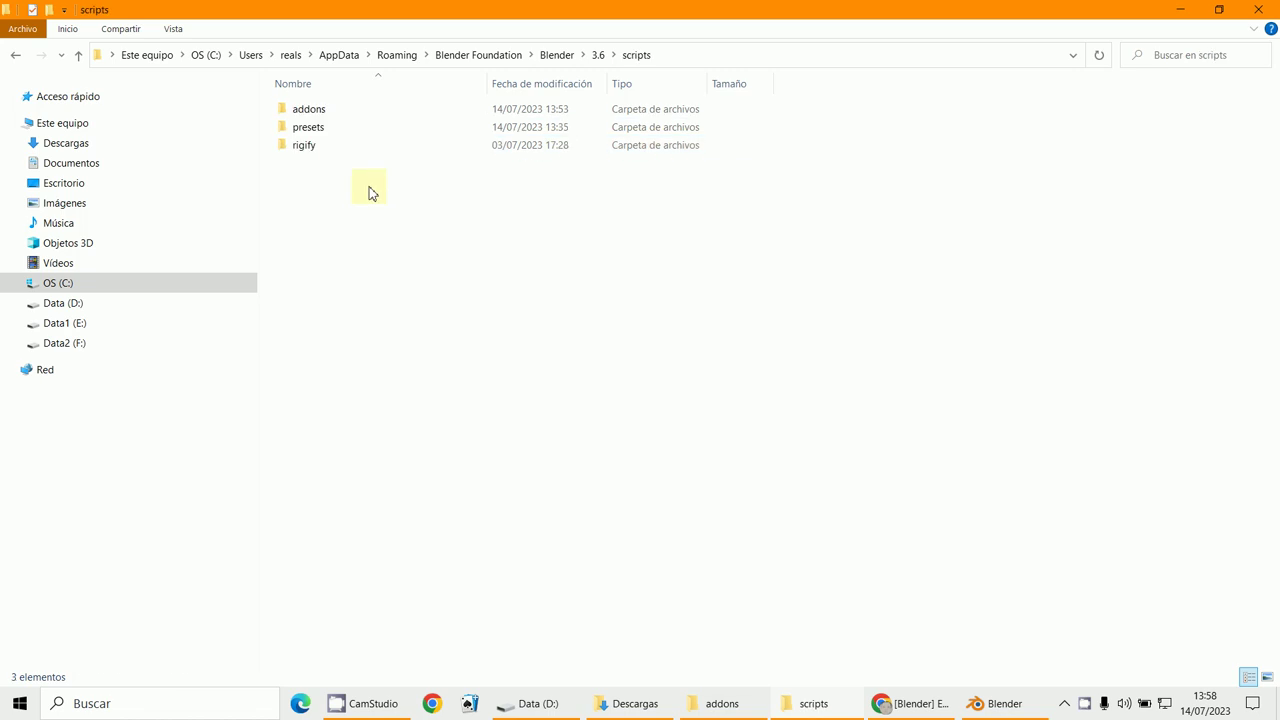
left_click(305, 109)
double_click(305, 109)
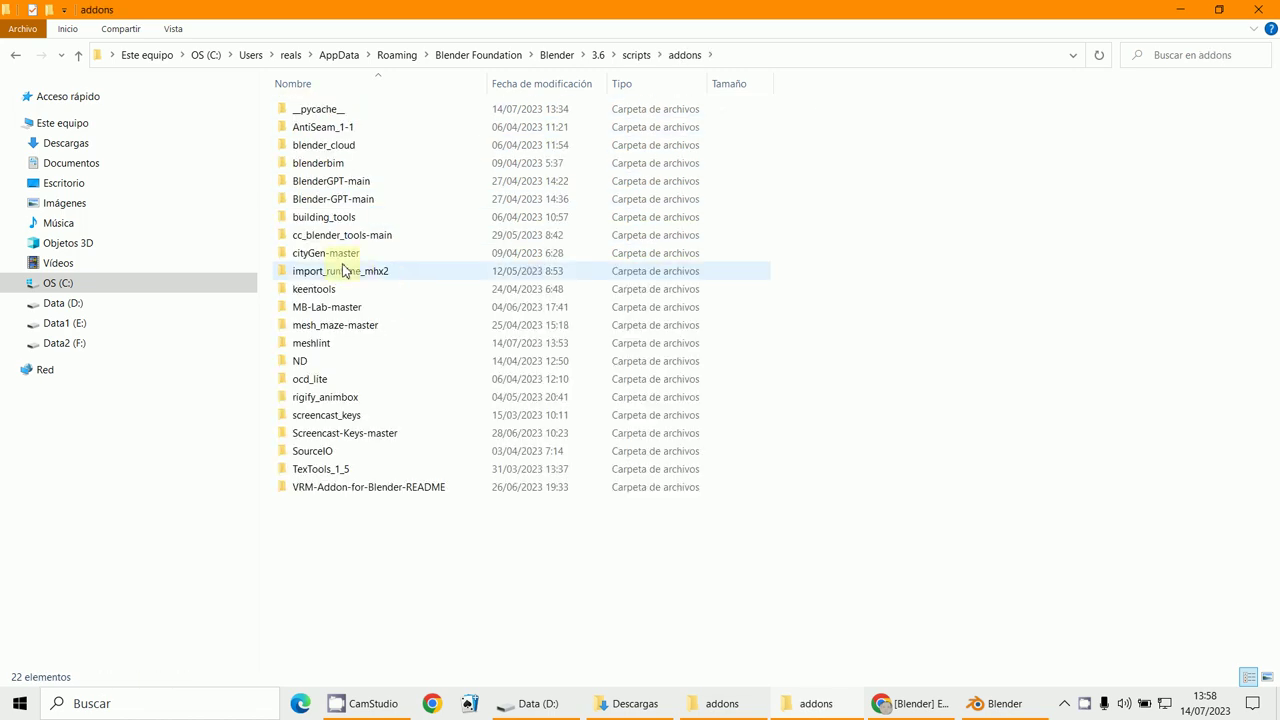
Step: Copy the BlenderGPT-main and Blender-GPT-main folders from the 3.6 addons folder
left_click(330, 190)
left_click(331, 206)
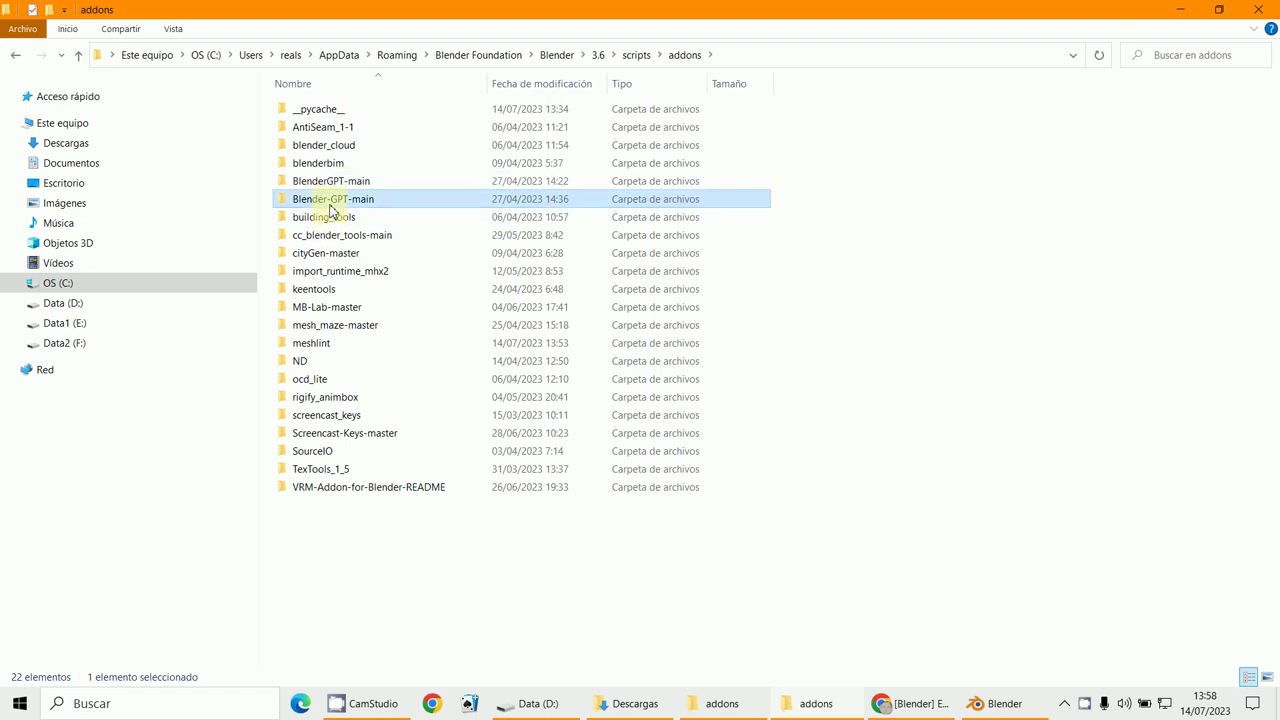
left_click(332, 188, "ctrl")
right_click(332, 188)
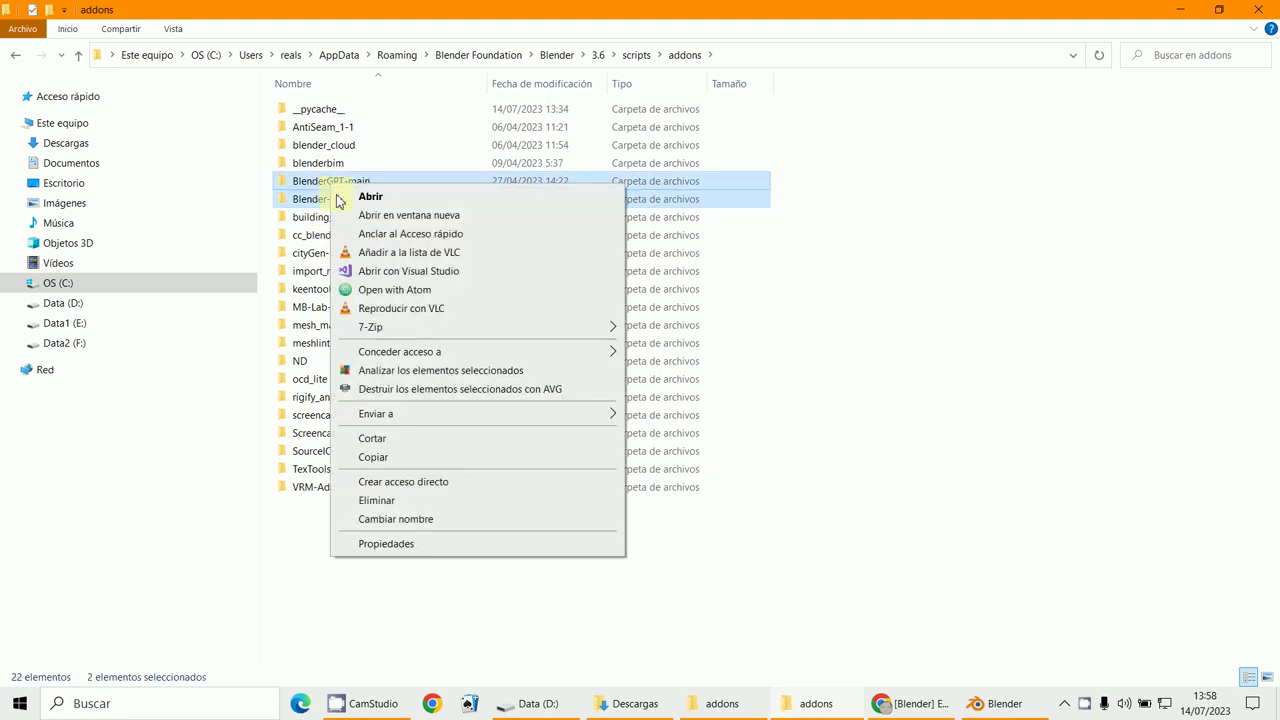
left_click(400, 455)
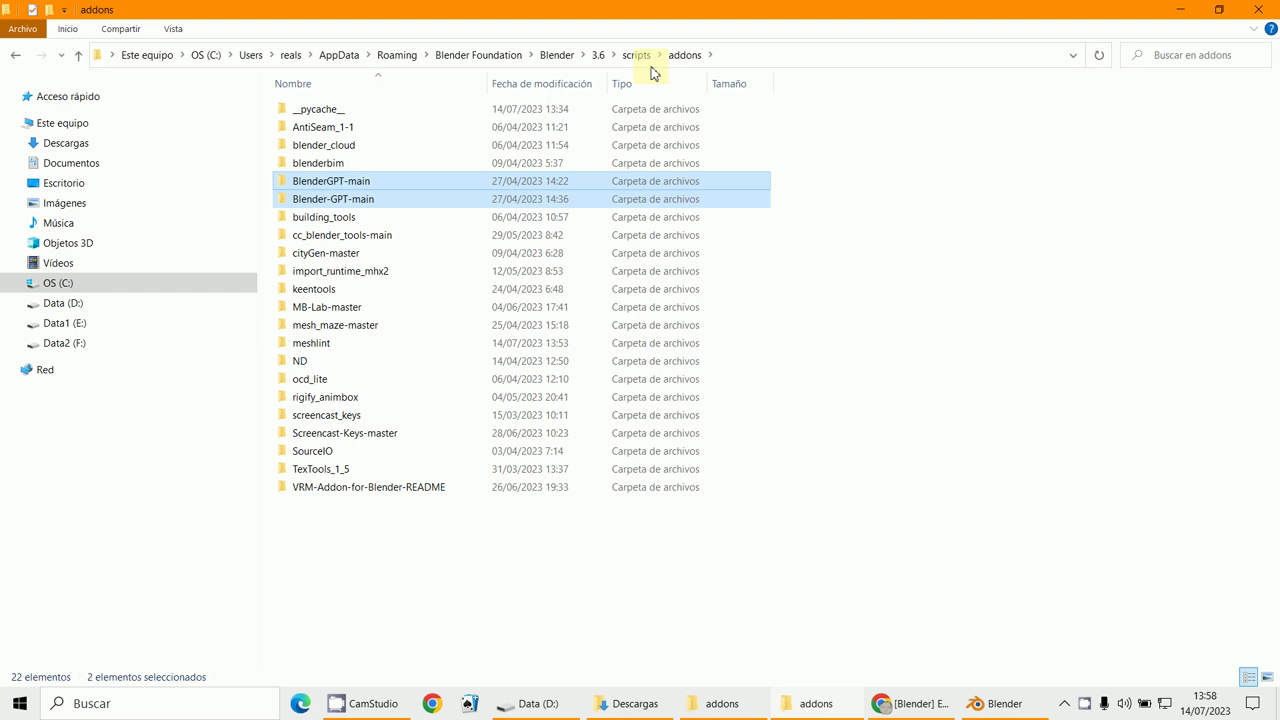
Step: Go to Blender's 4.0\scripts\addons folder and paste the copied add-on folders there
left_click(589, 55)
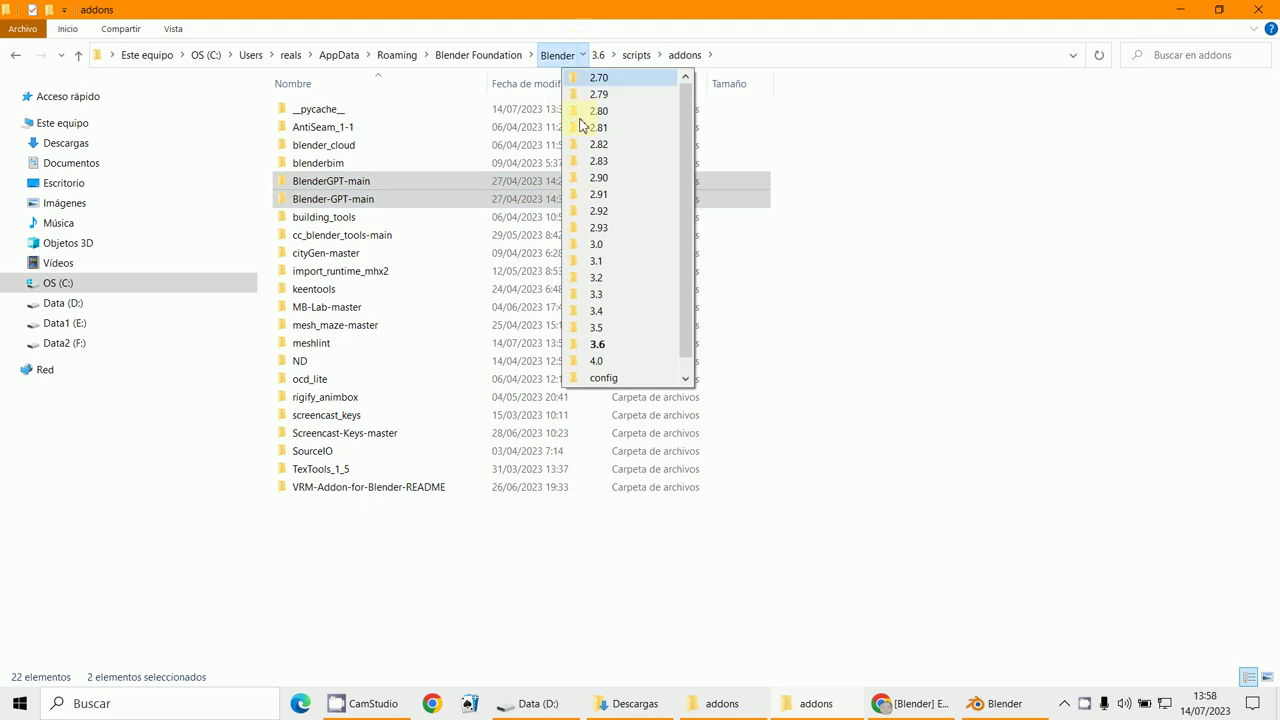
left_click(596, 364)
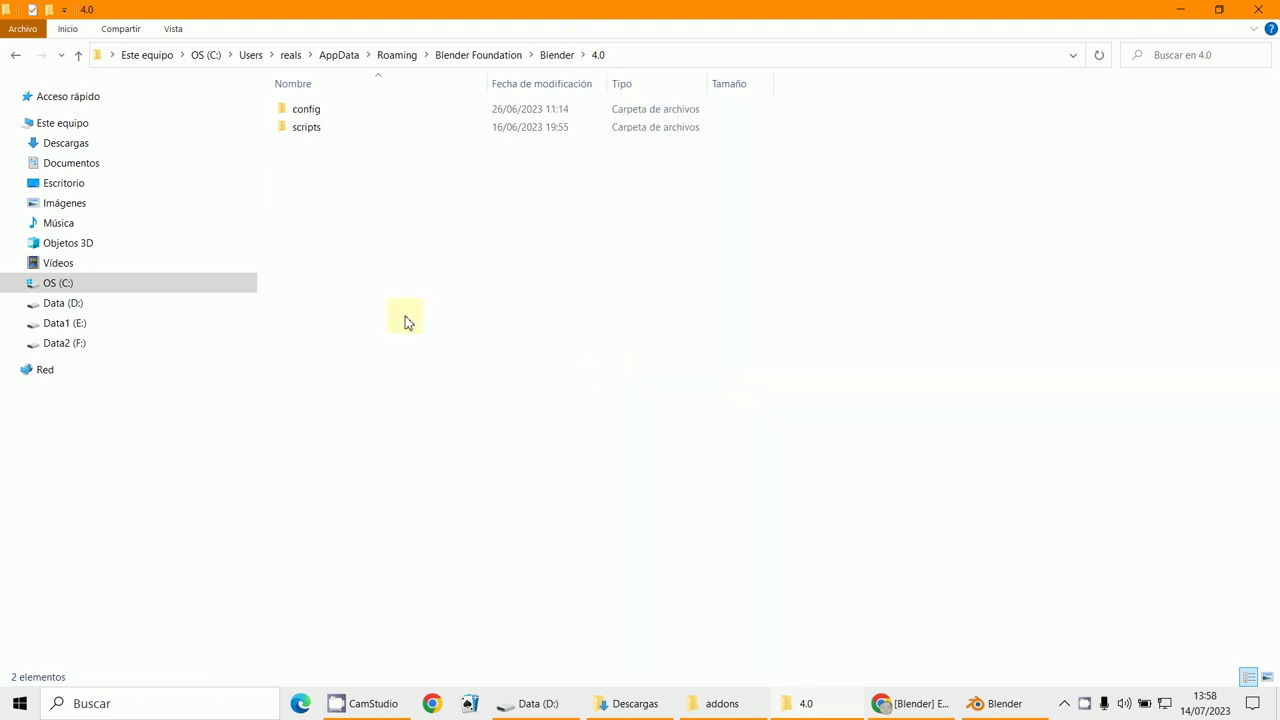
double_click(285, 128)
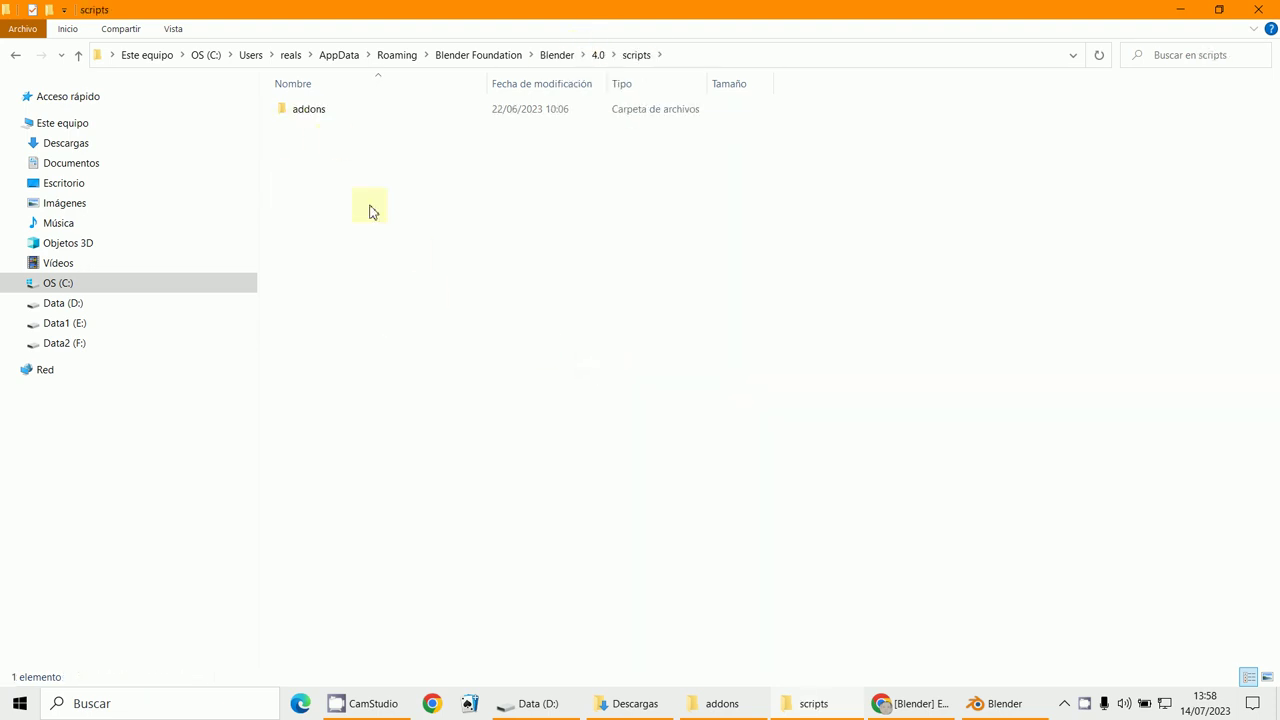
double_click(298, 112)
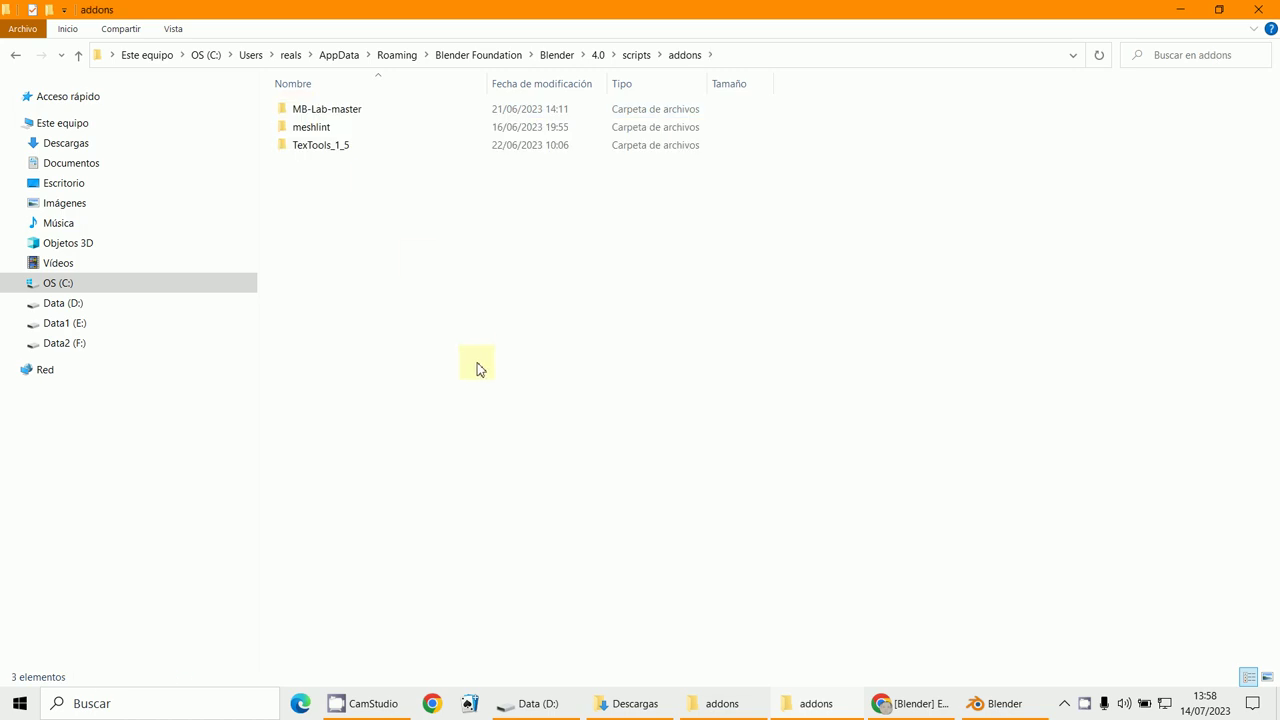
key("ctrl+v")
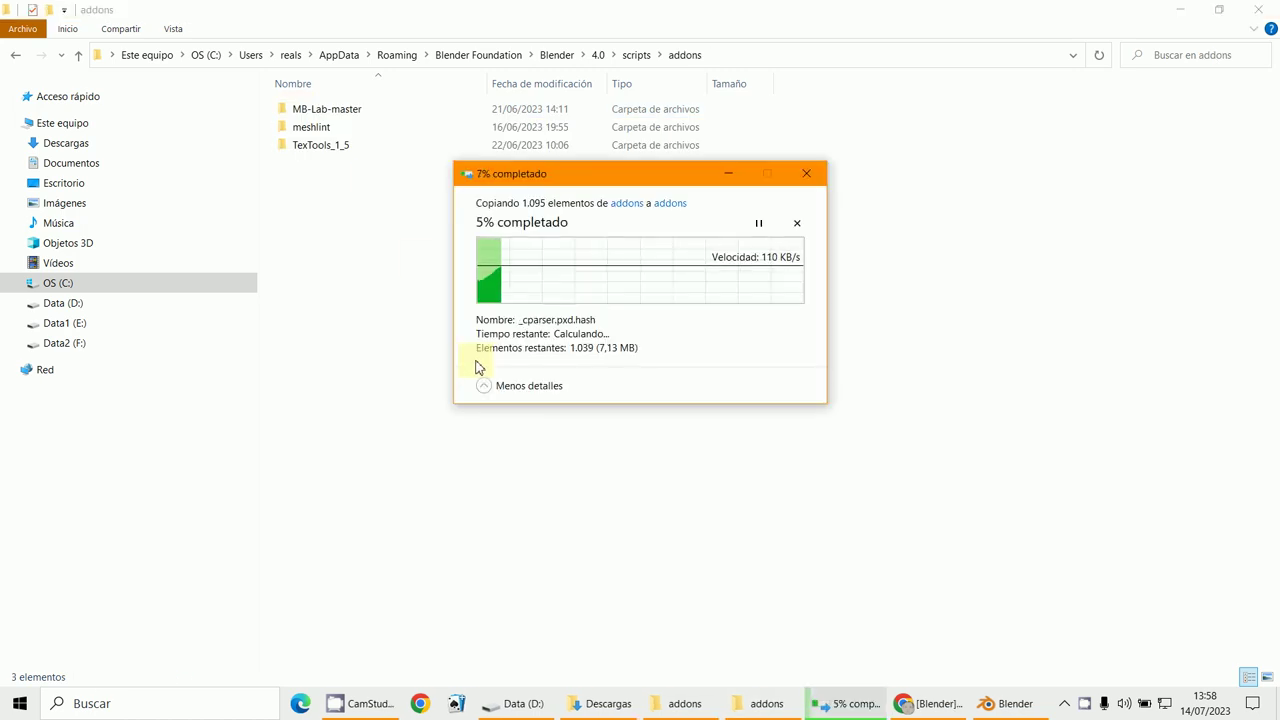
left_click(350, 400)
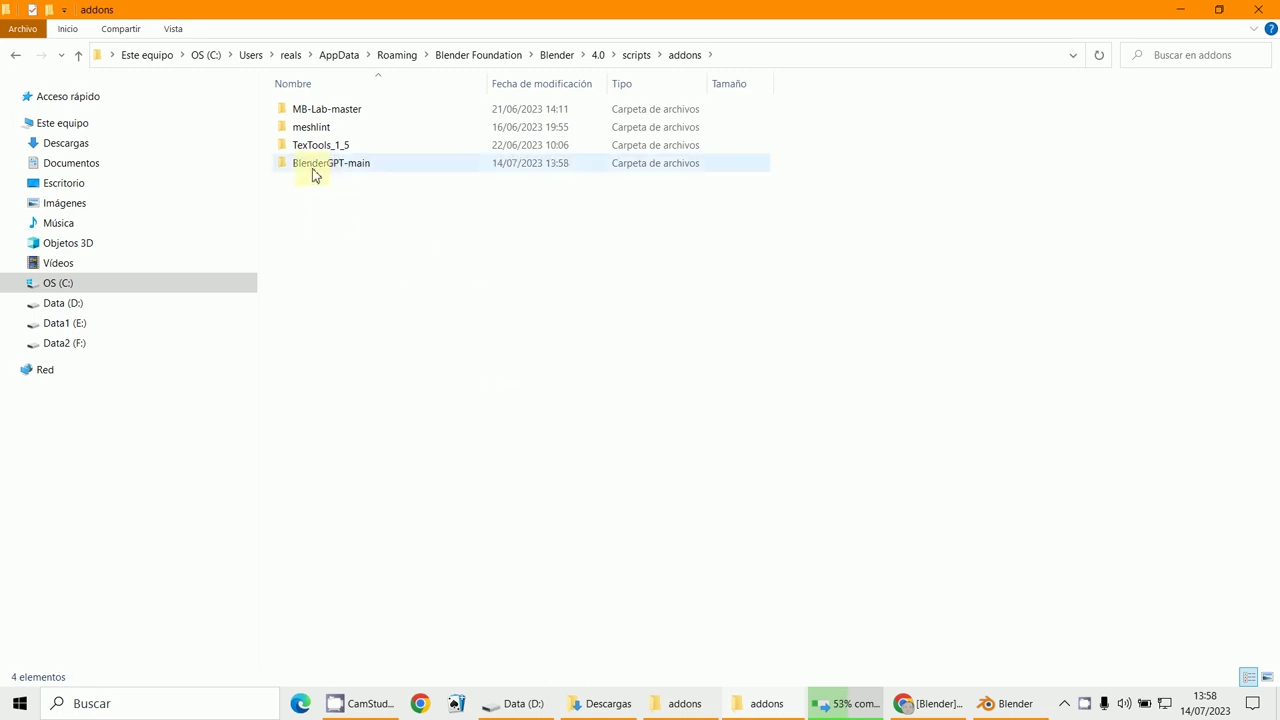
Step: Open the __init__ file in the pasted BlenderGPT-main folder and examine its bl_info block, system prompt and operator classes
double_click(318, 165)
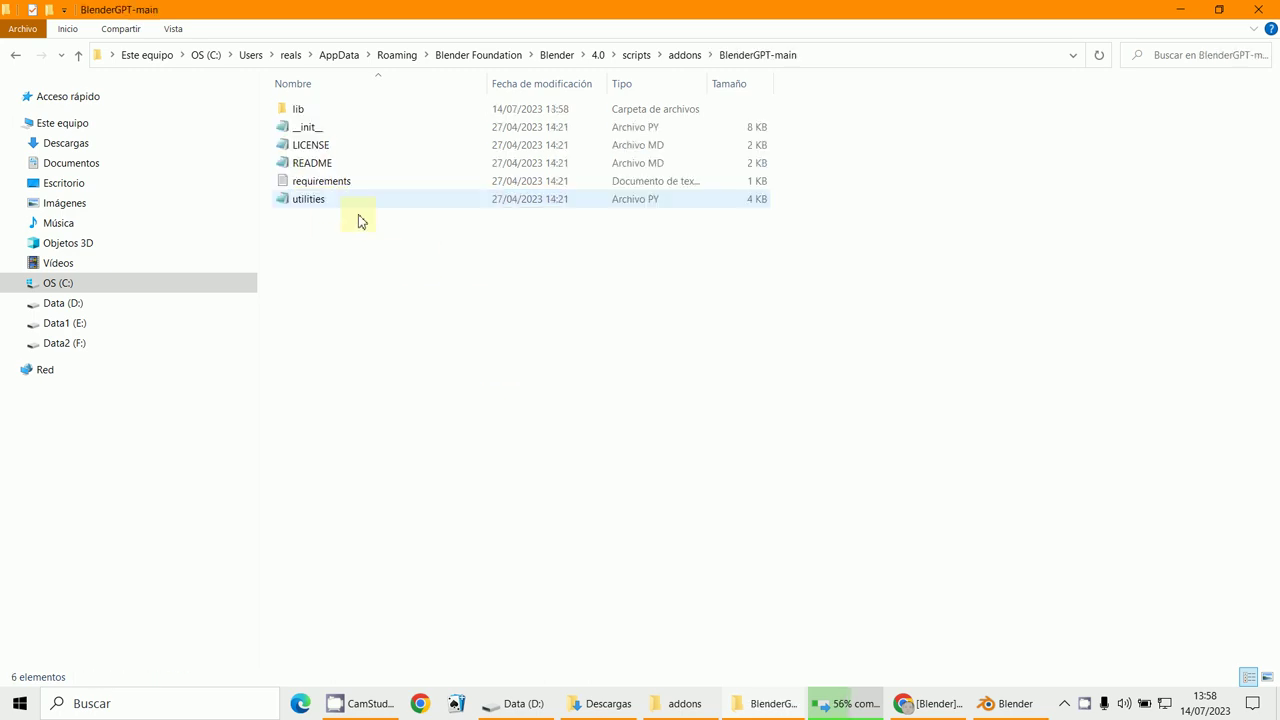
double_click(300, 127)
scroll(461, 288, "down", 4)
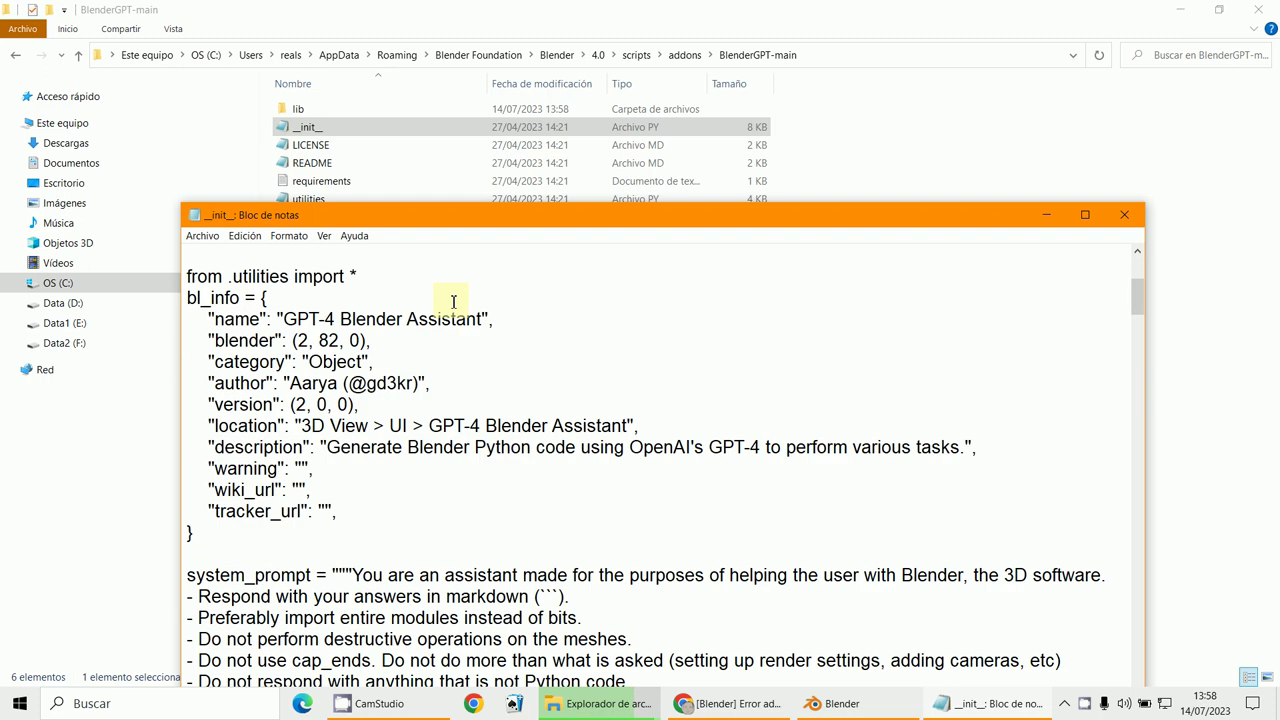
scroll(453, 301, "up", 1)
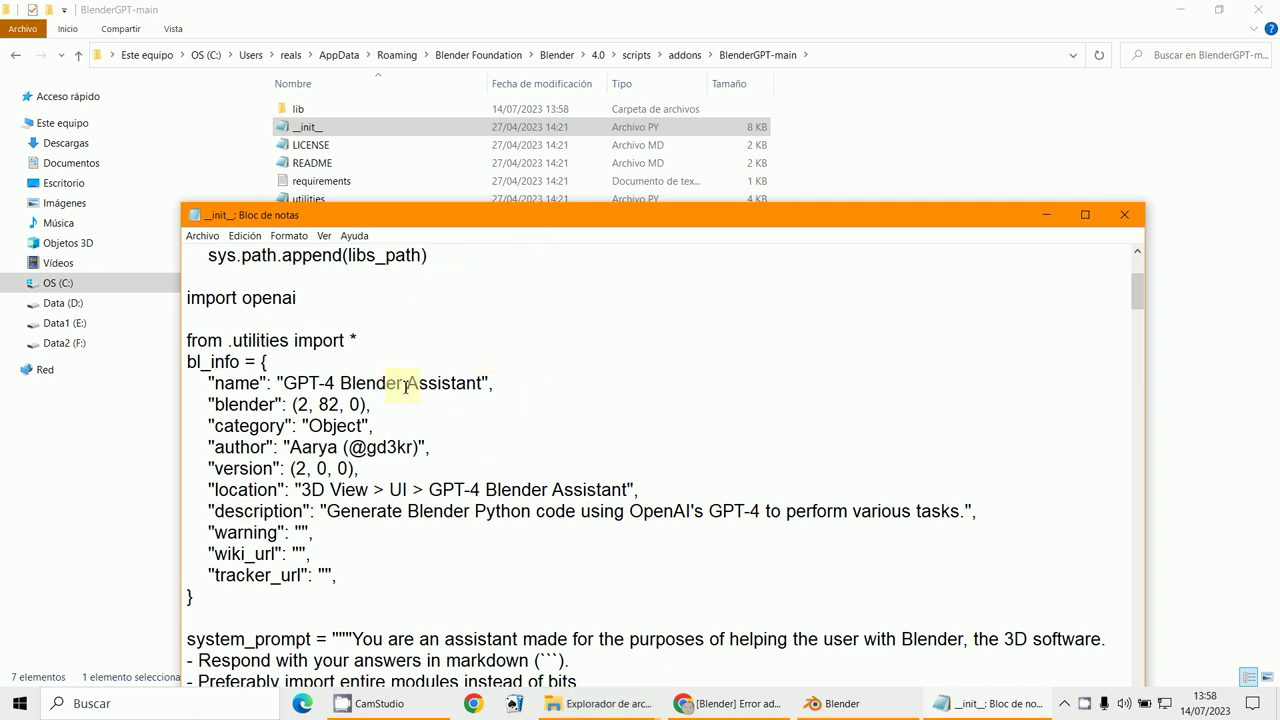
scroll(420, 387, "down", 2)
scroll(435, 395, "down", 10)
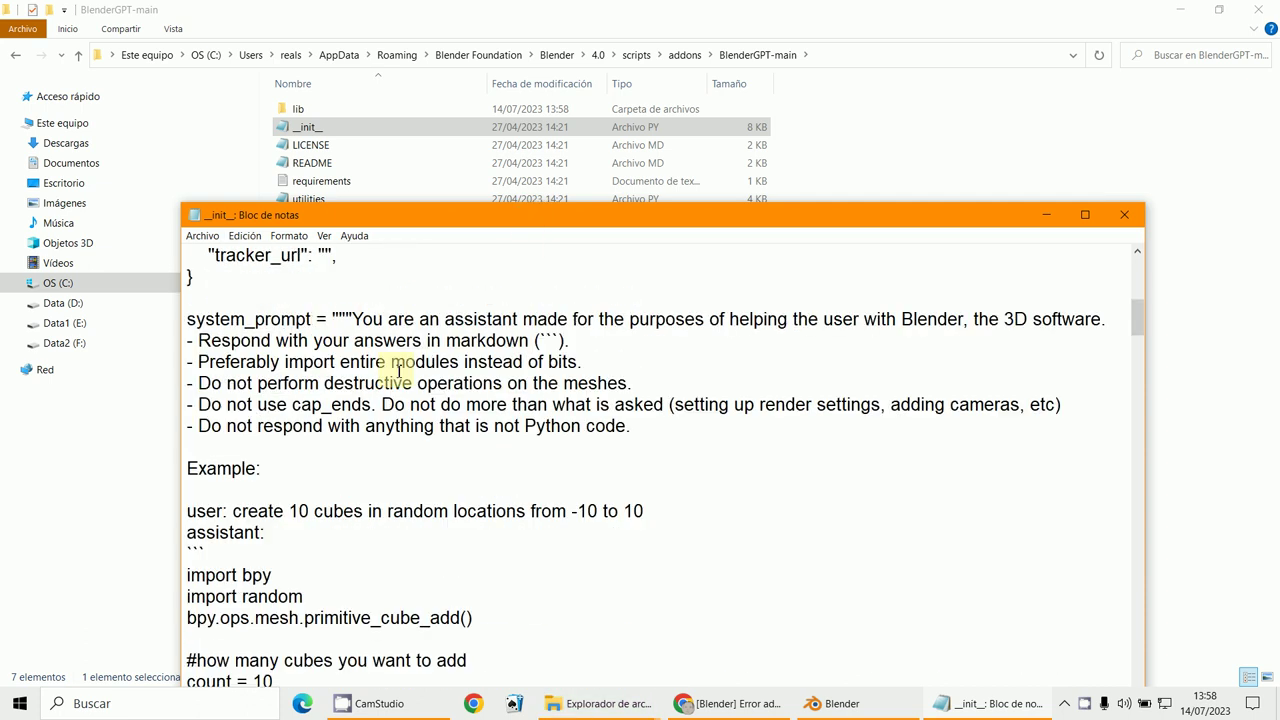
scroll(470, 468, "down", 5)
scroll(470, 470, "up", 3)
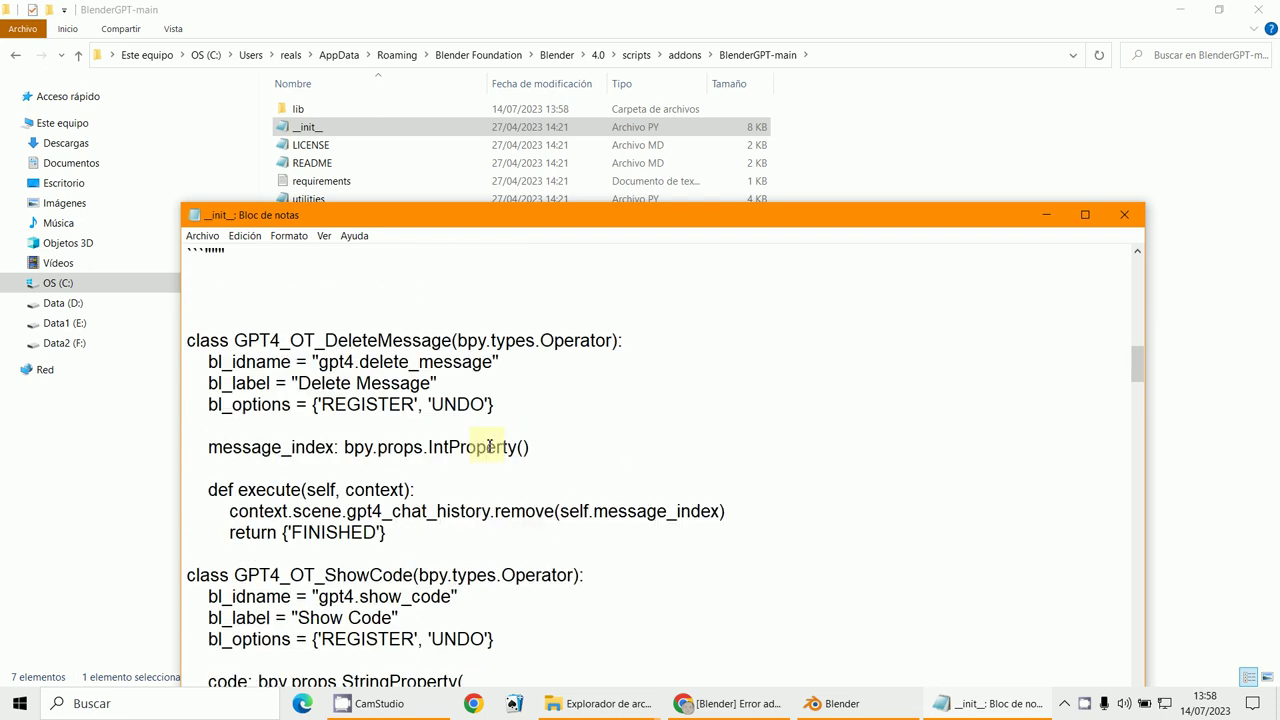
Step: Highlight the closing if __name__ == "__main__": register() block of the __init__ script, then close the file
scroll(475, 475, "down", 15)
scroll(480, 487, "down", 20)
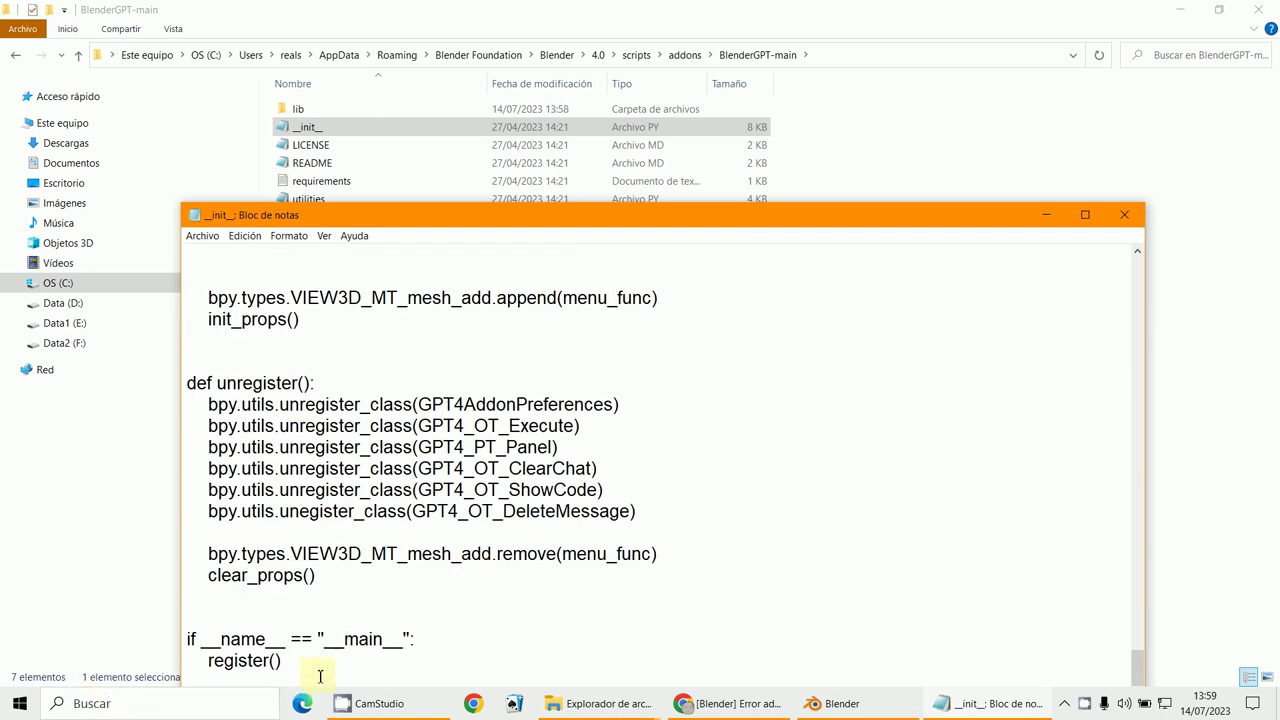
left_click_drag(320, 672, 188, 638)
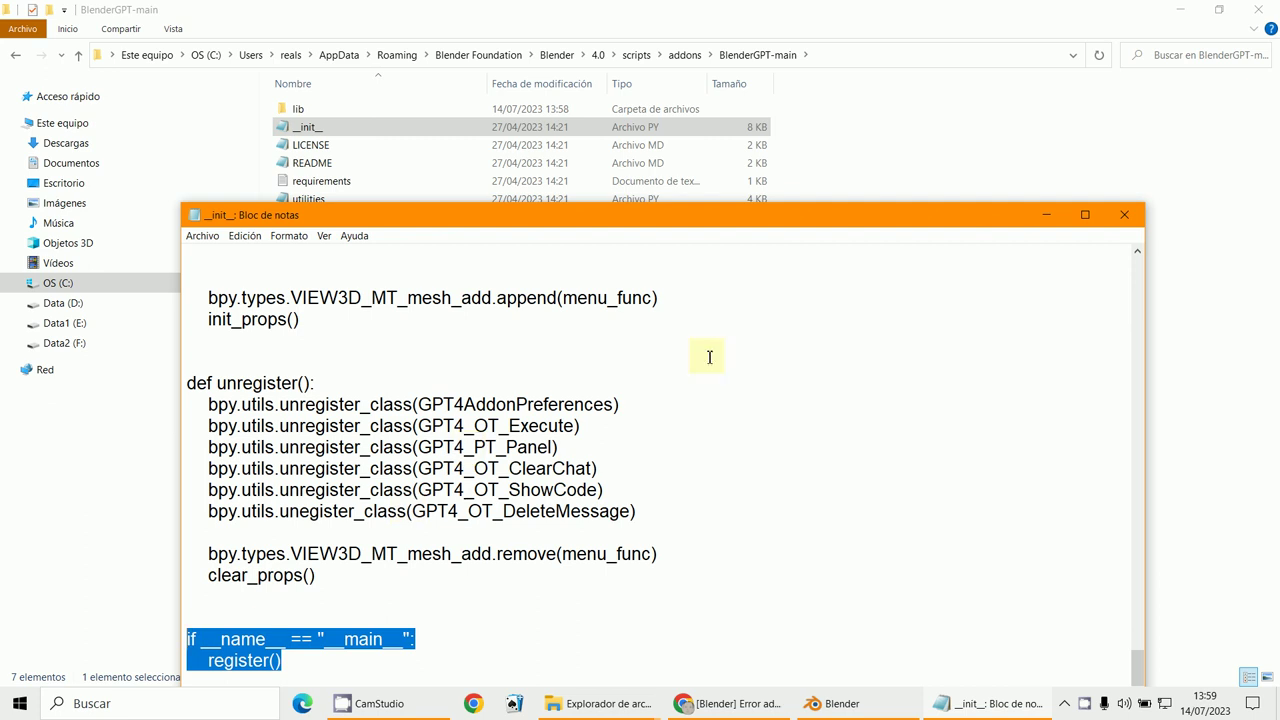
left_click(1133, 218)
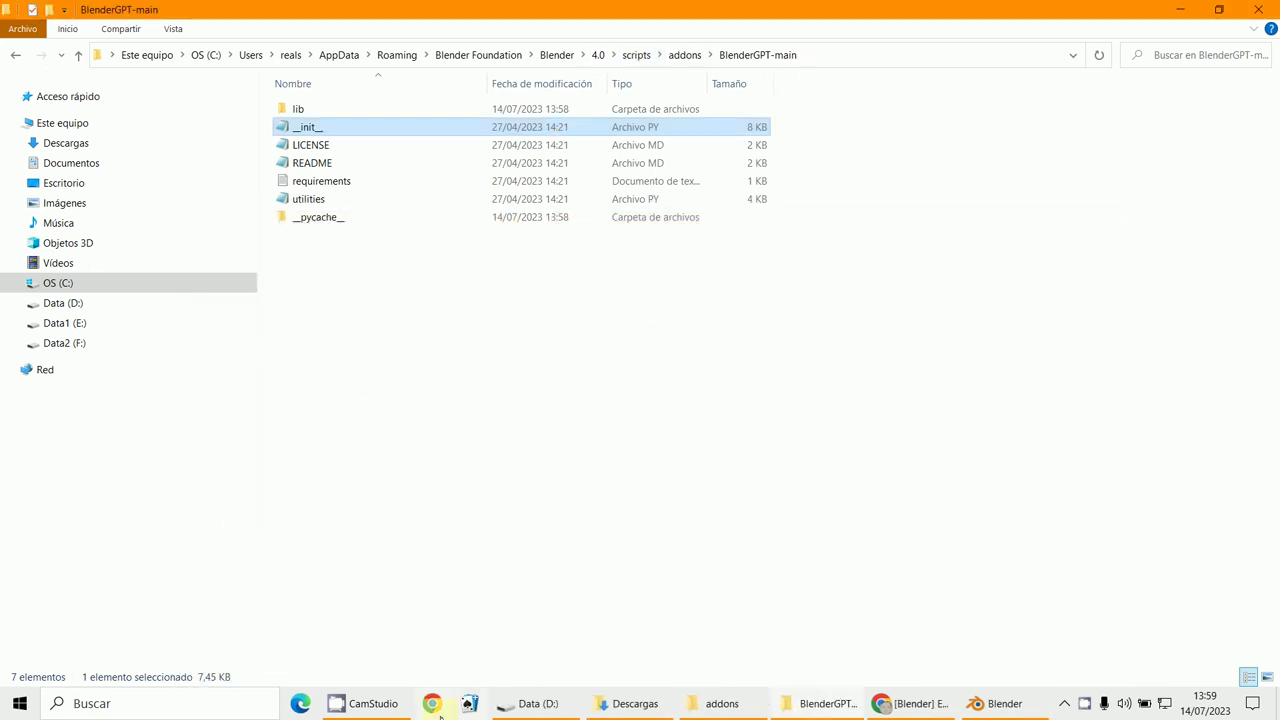
left_click(365, 708)
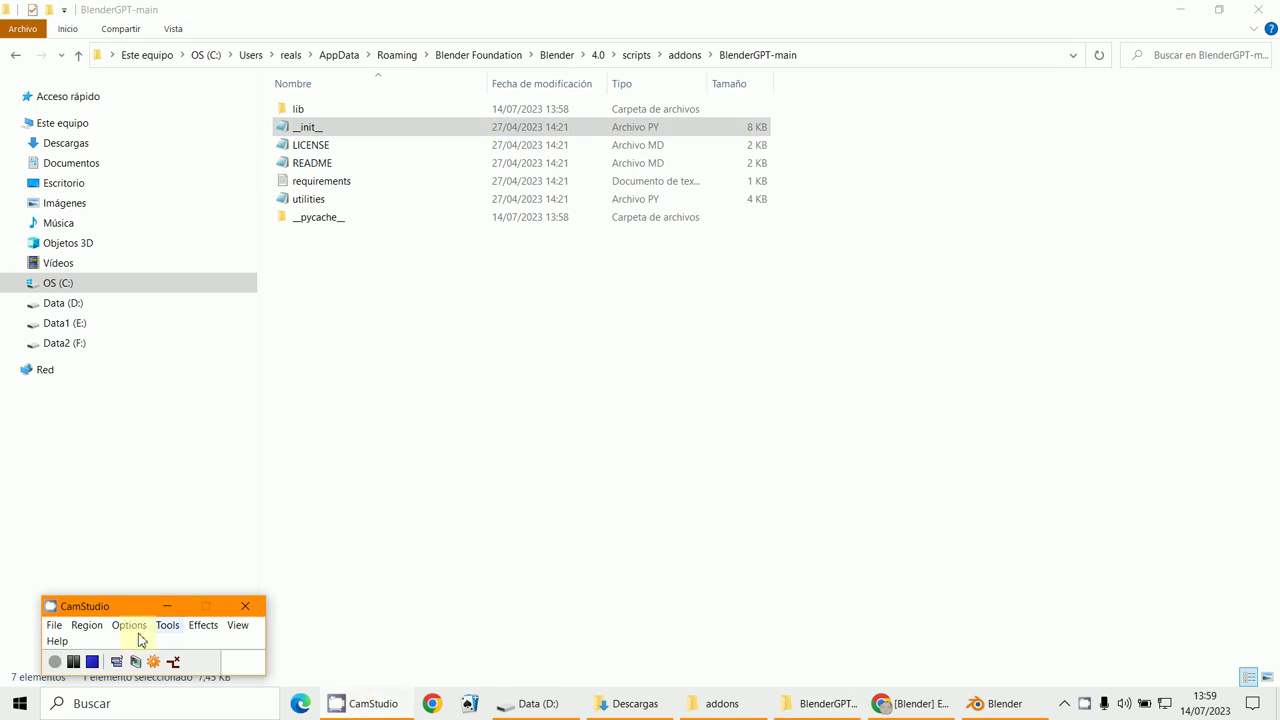